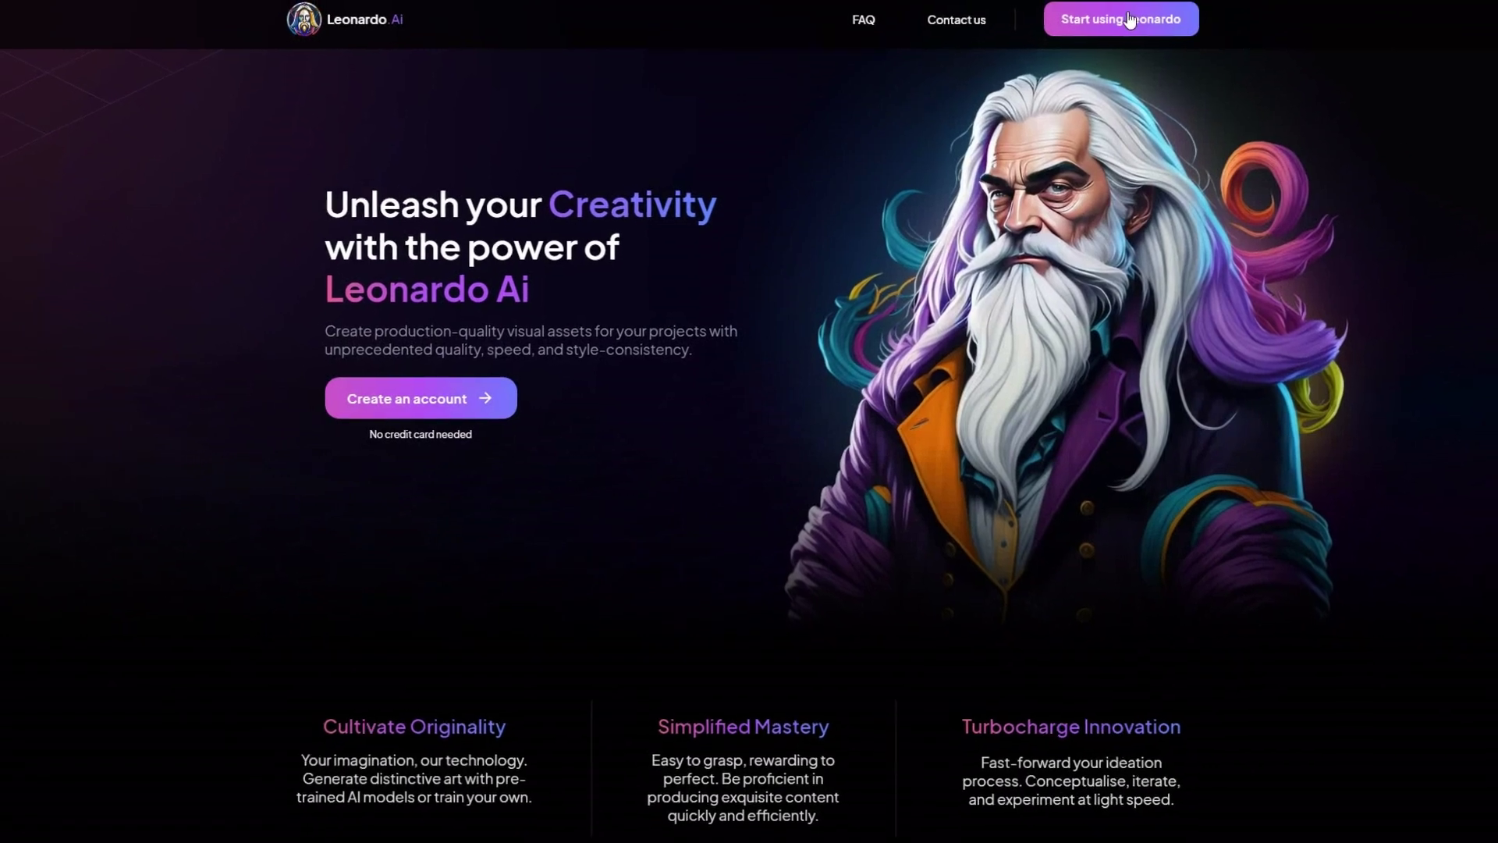
- Start using Leonardo from the landing page and sign in with a Google account
{"action": "left_click", "coordinate": [1152, 43]}
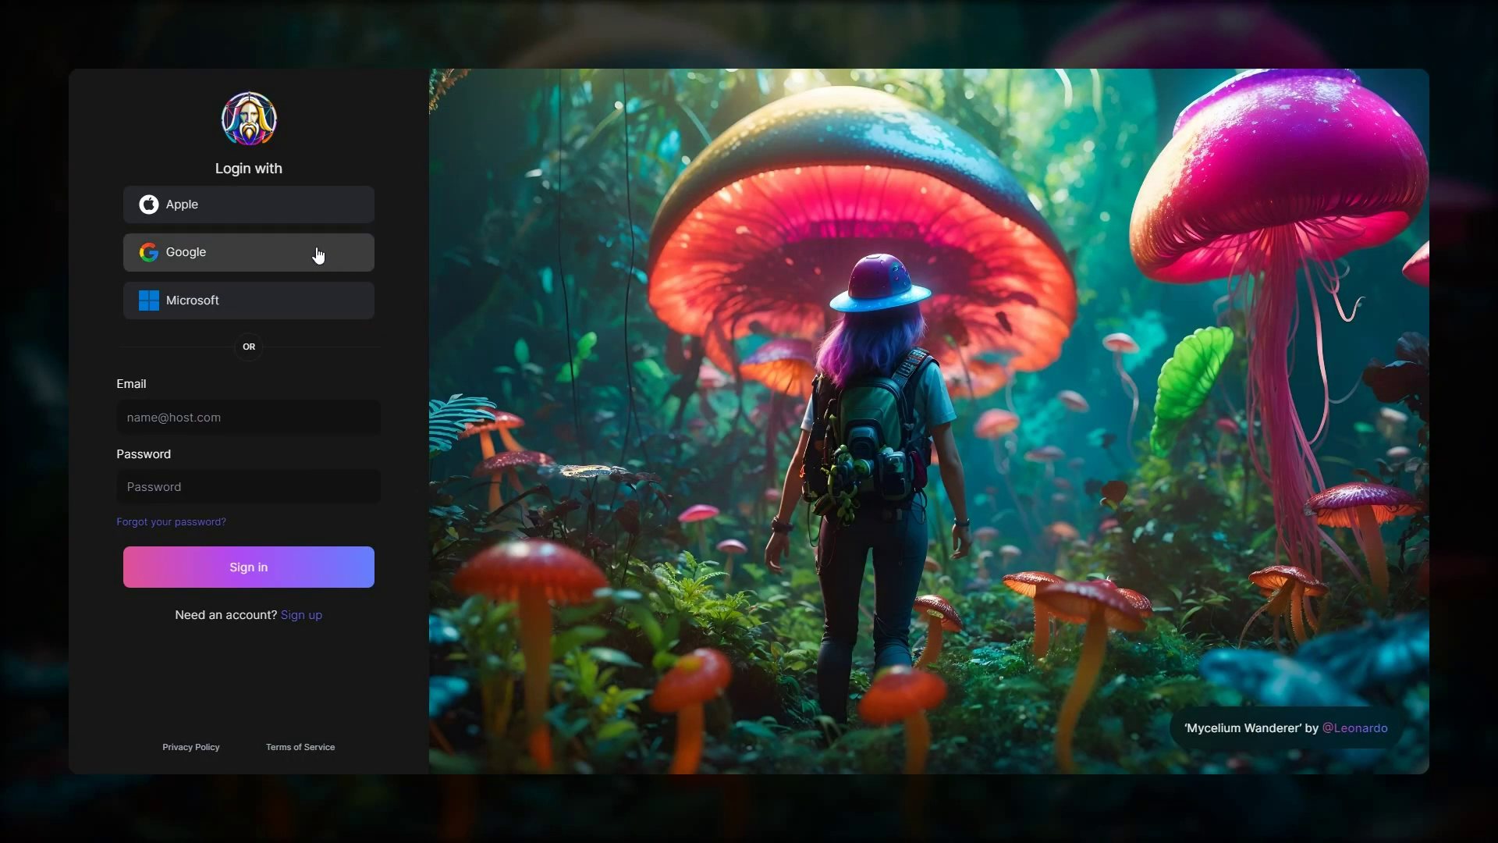
{"action": "left_click", "coordinate": [317, 254]}
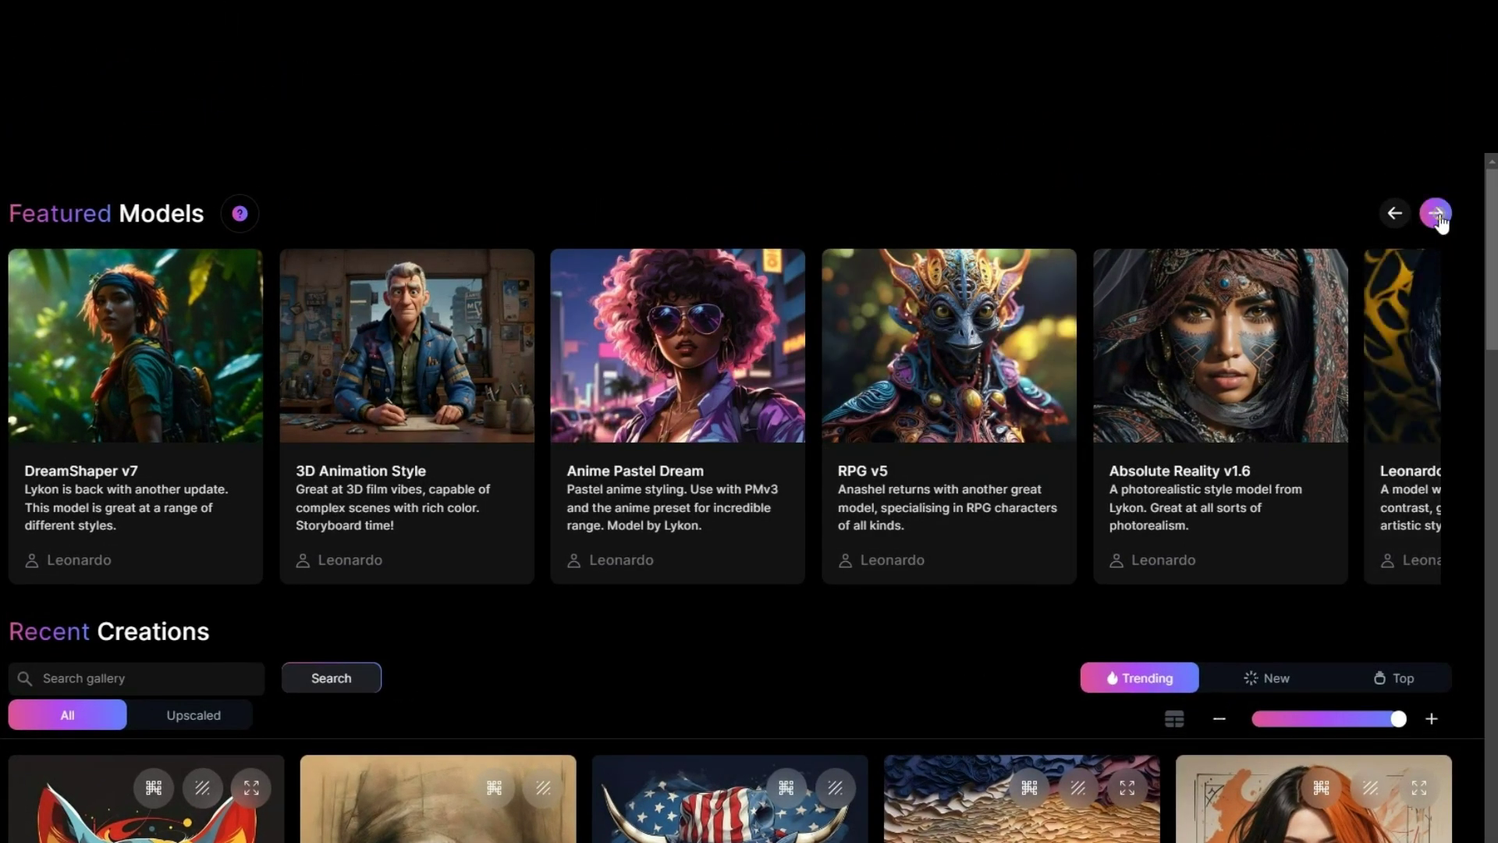
{"action": "left_click", "coordinate": [1435, 213]}
{"action": "left_click", "coordinate": [1436, 213]}
{"action": "left_click", "coordinate": [1436, 213]}
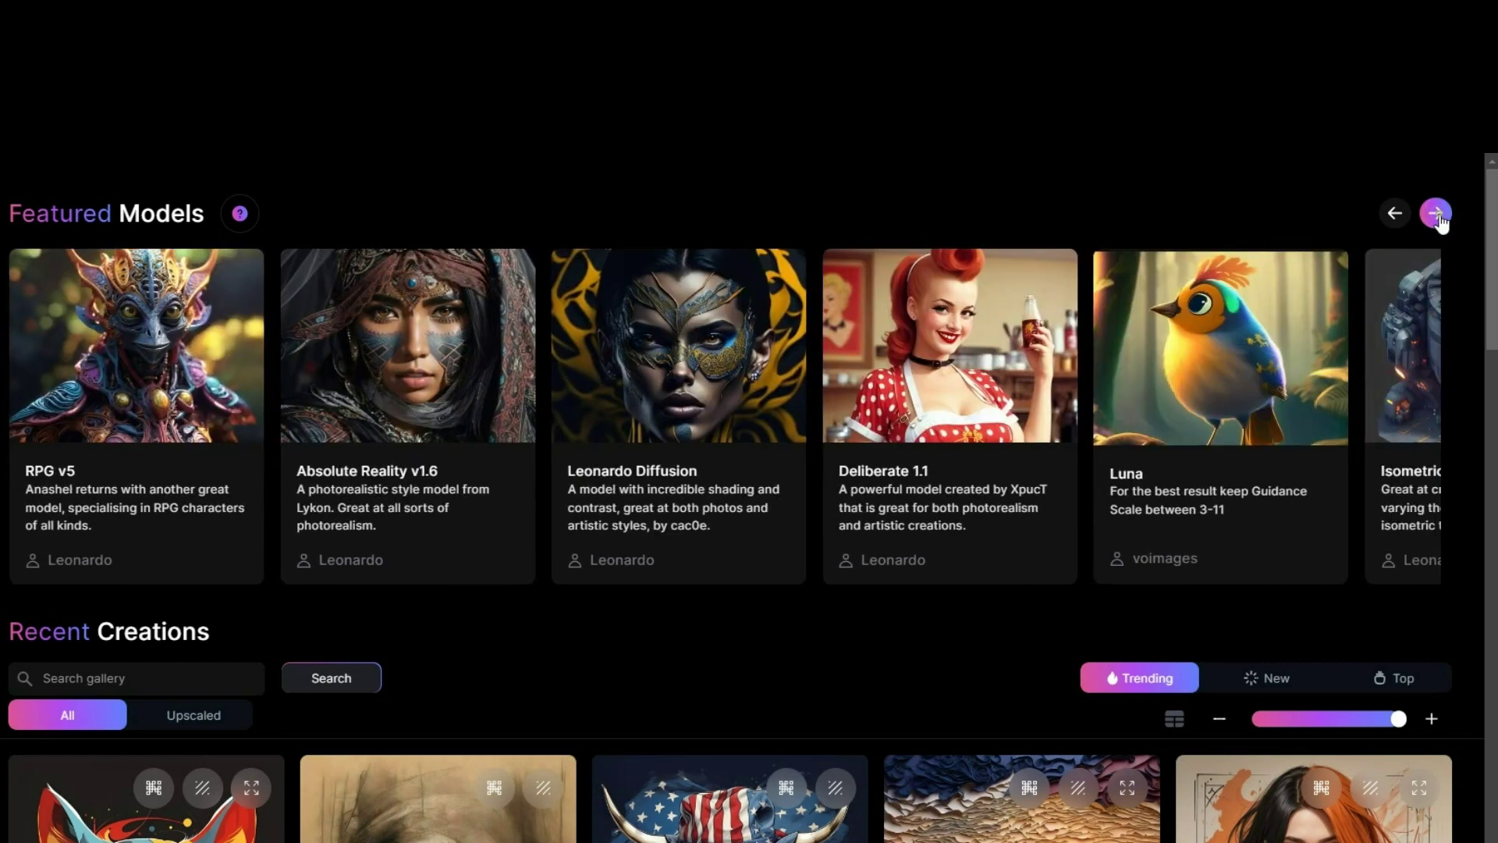
{"action": "left_click", "coordinate": [1435, 213]}
{"action": "left_click", "coordinate": [1436, 213]}
{"action": "left_click", "coordinate": [1436, 213]}
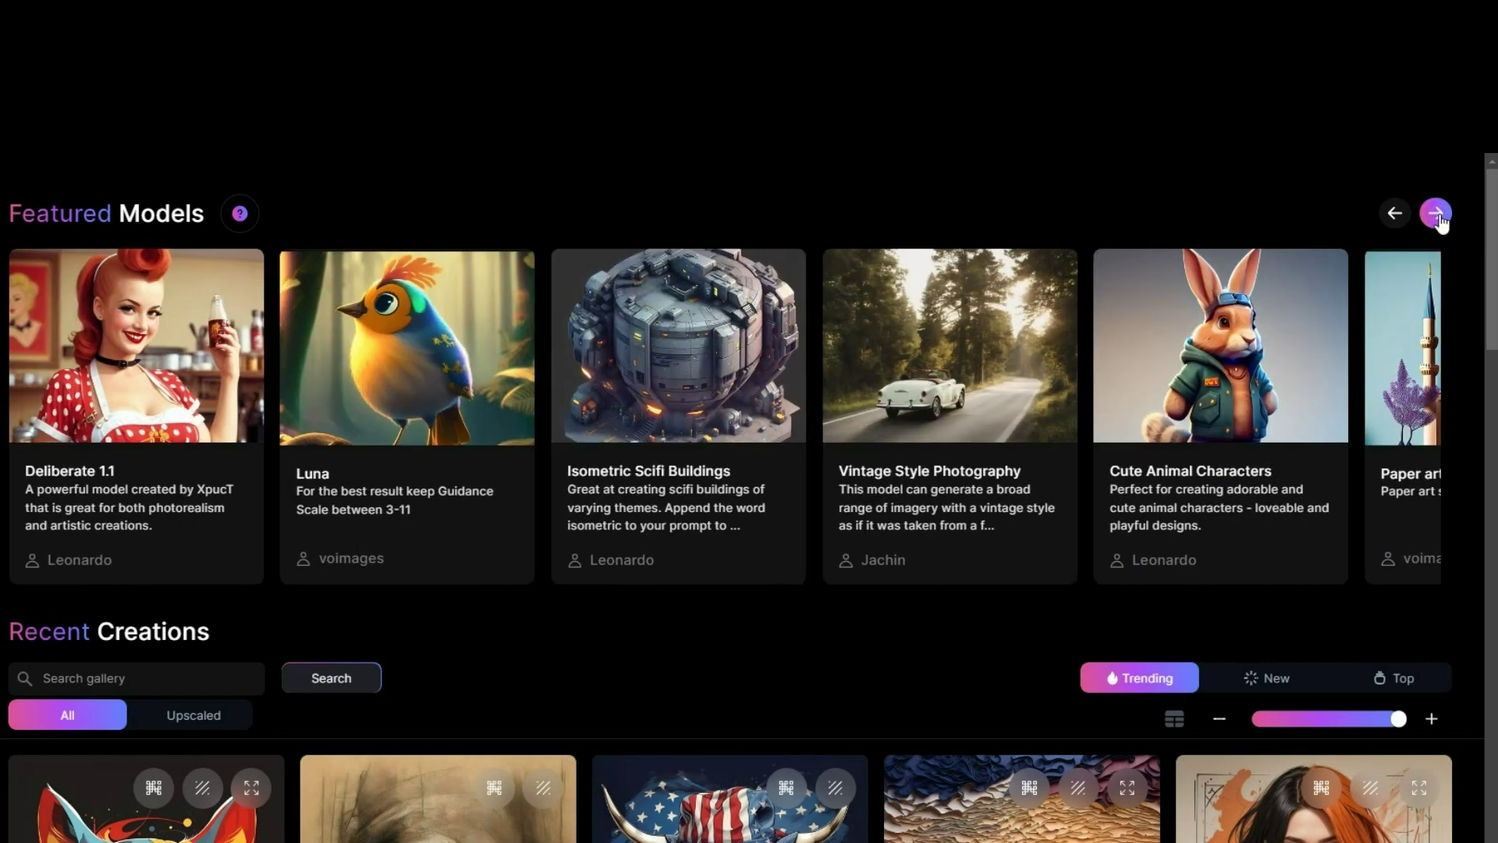
{"action": "left_click", "coordinate": [1436, 213]}
{"action": "left_click", "coordinate": [1435, 213]}
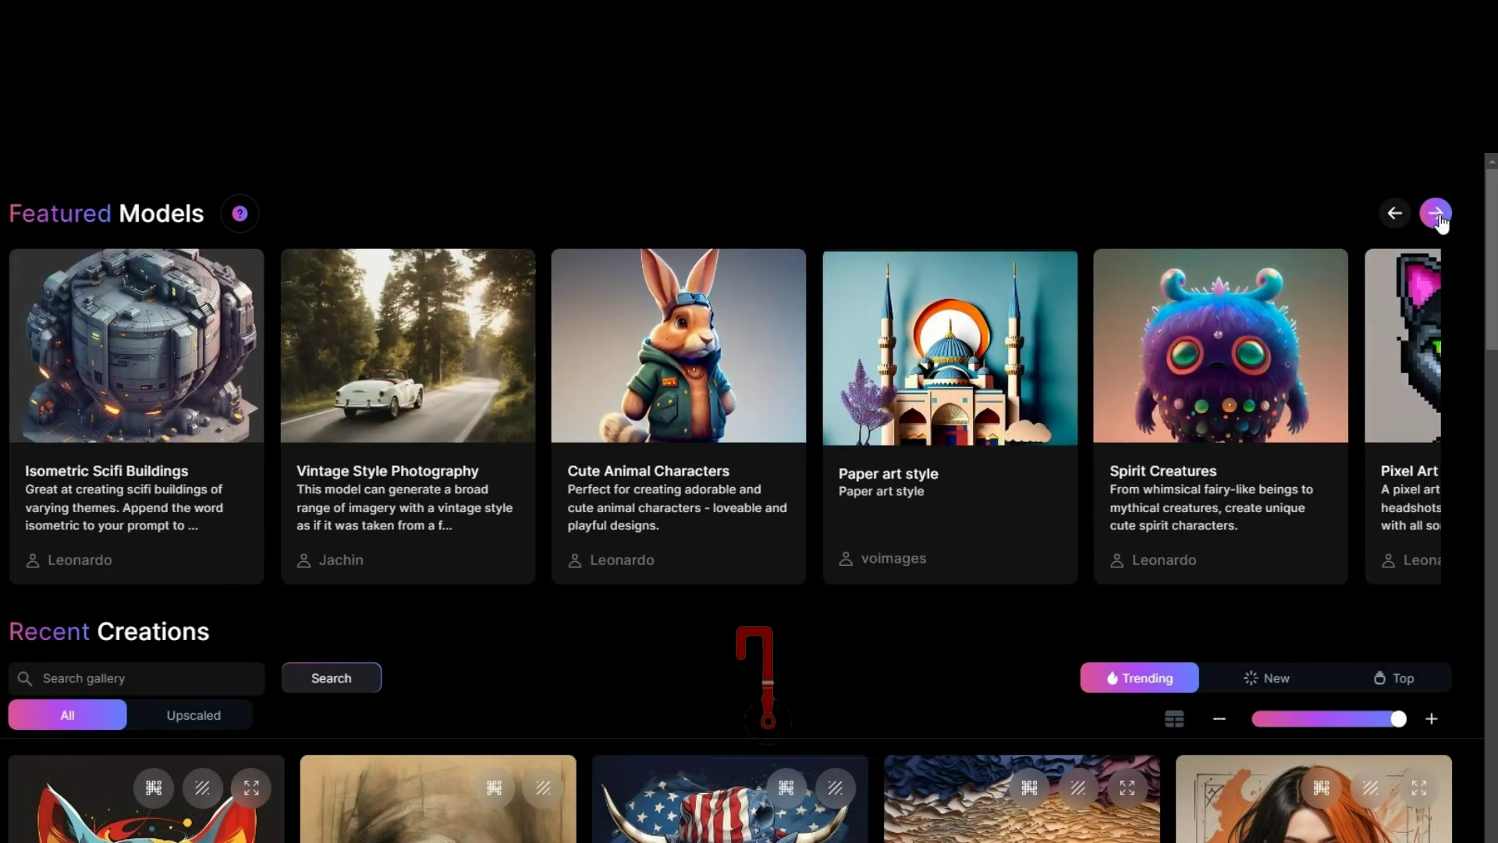
{"action": "left_click", "coordinate": [1435, 213]}
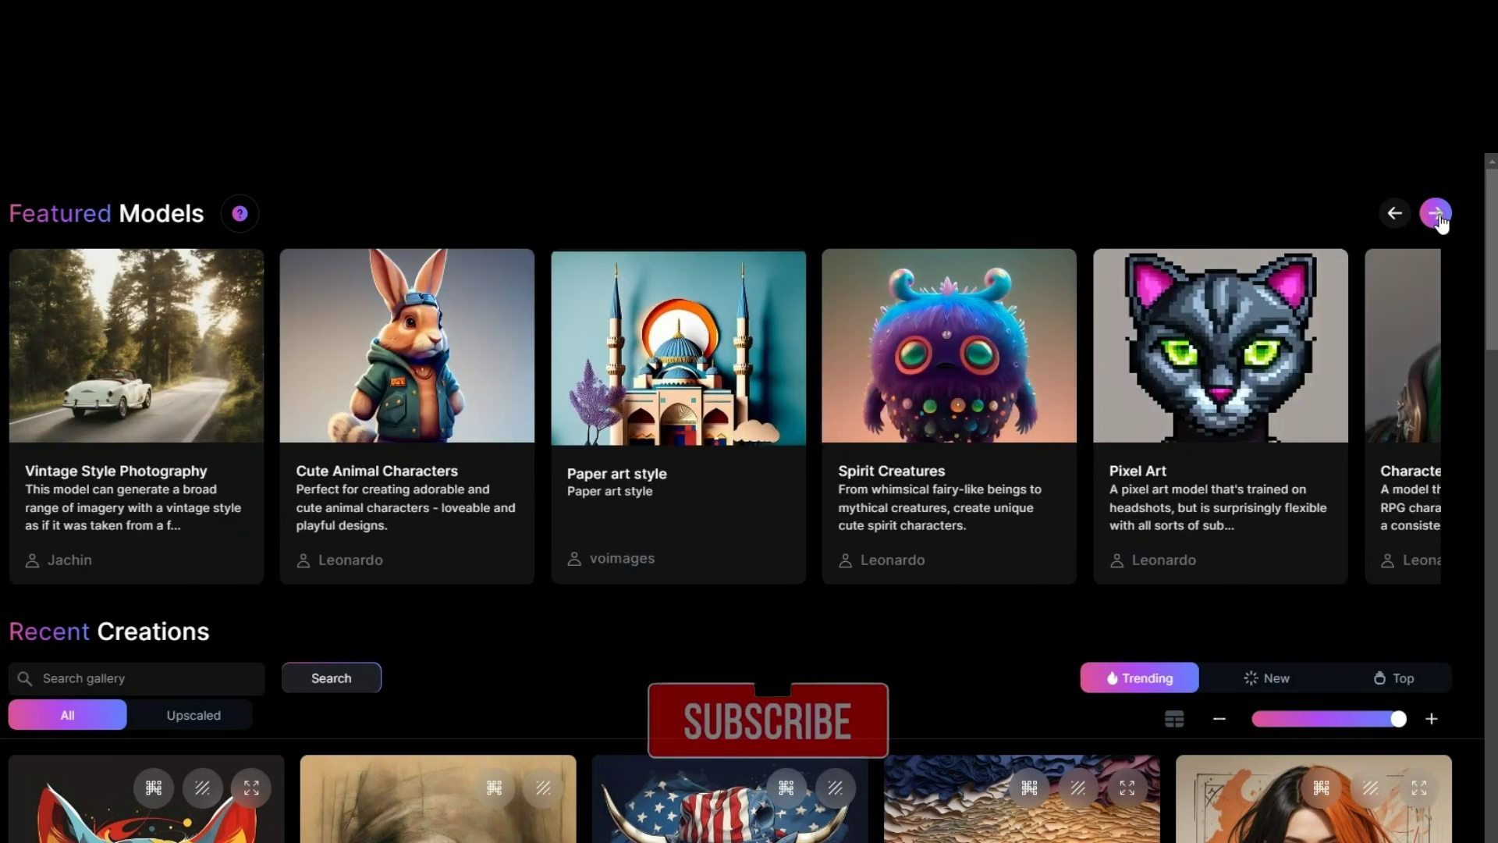
{"action": "left_click", "coordinate": [1436, 213]}
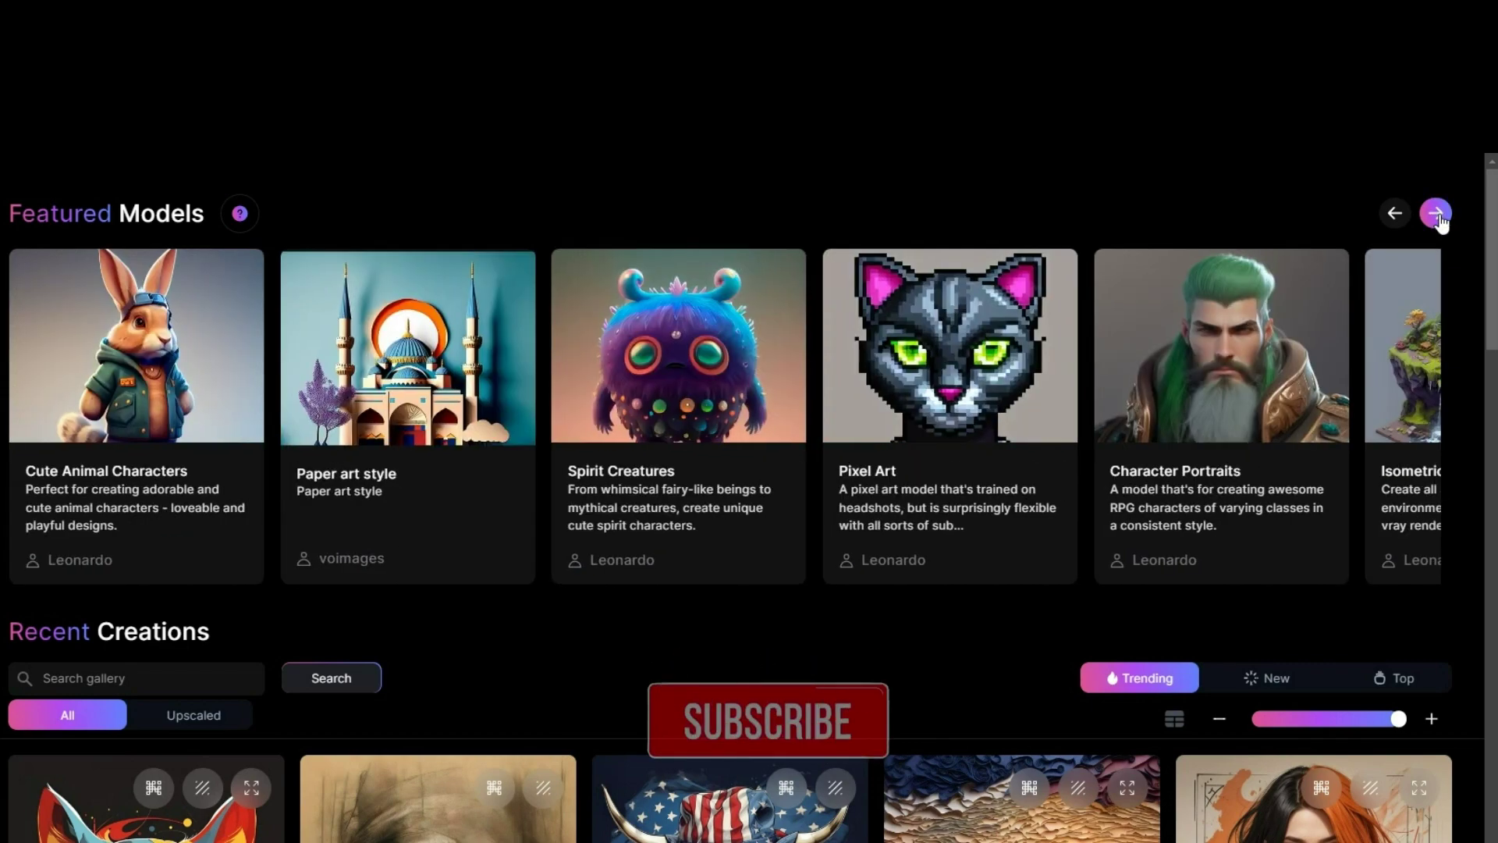
{"action": "left_click", "coordinate": [1395, 214]}
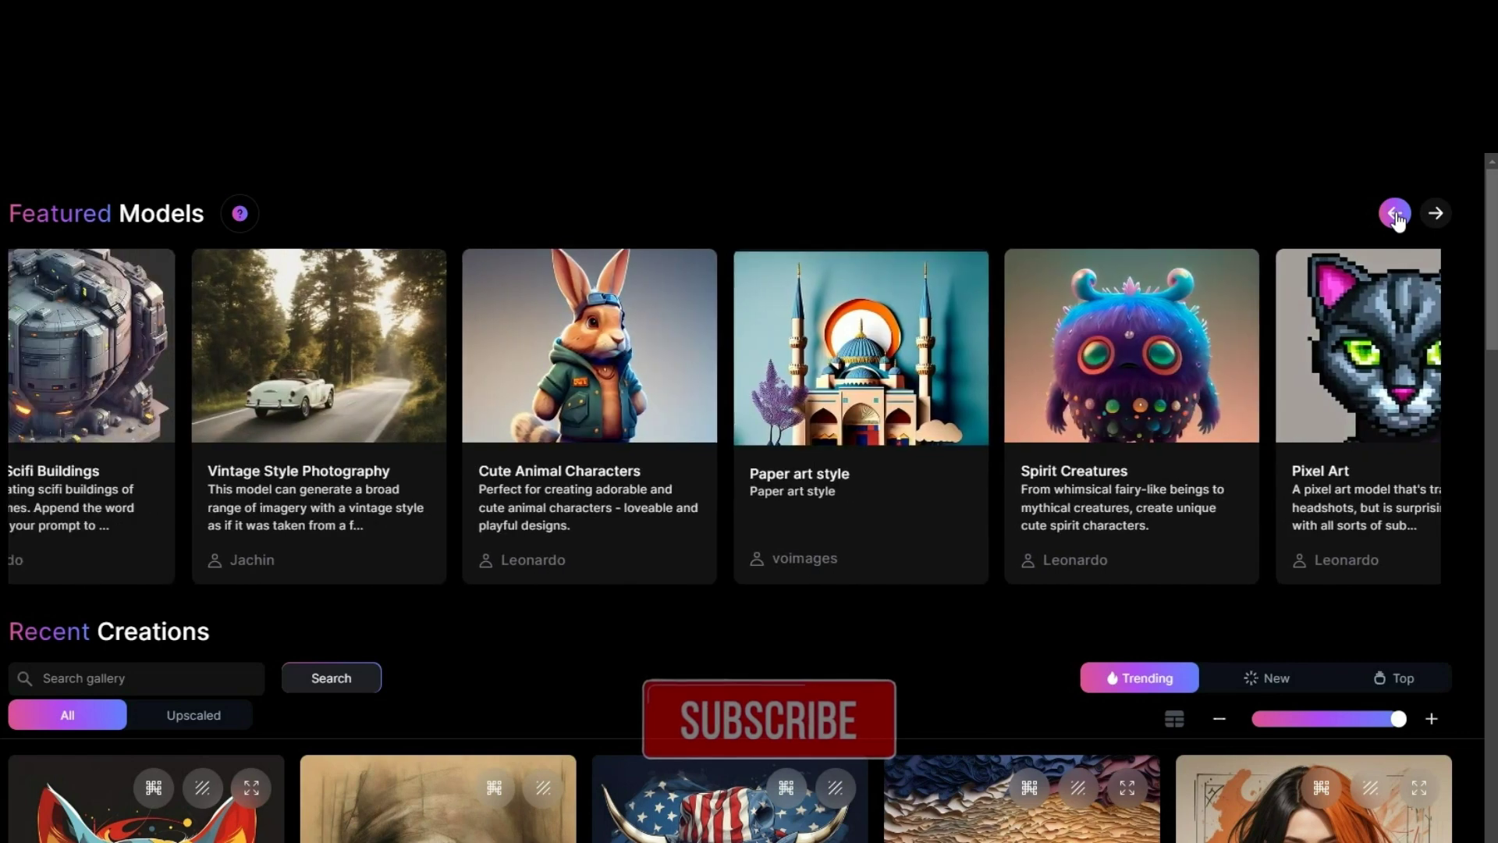
{"action": "left_click", "coordinate": [1396, 214]}
{"action": "left_click", "coordinate": [1395, 214]}
{"action": "left_click", "coordinate": [1395, 214]}
{"action": "left_click", "coordinate": [1395, 214]}
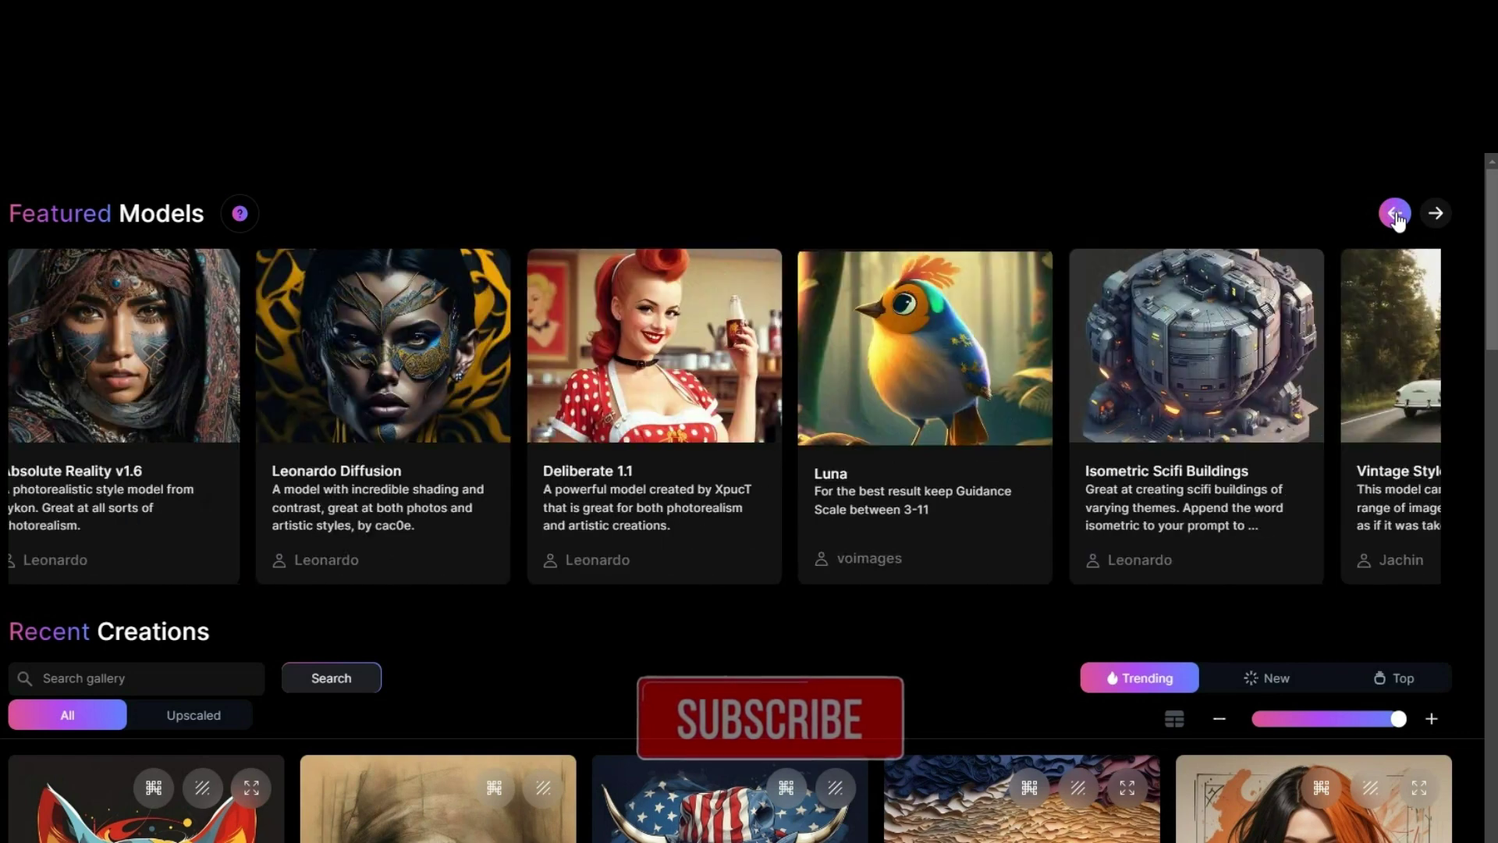
{"action": "left_click", "coordinate": [1396, 214]}
{"action": "left_click", "coordinate": [1396, 214]}
{"action": "left_click", "coordinate": [1395, 214]}
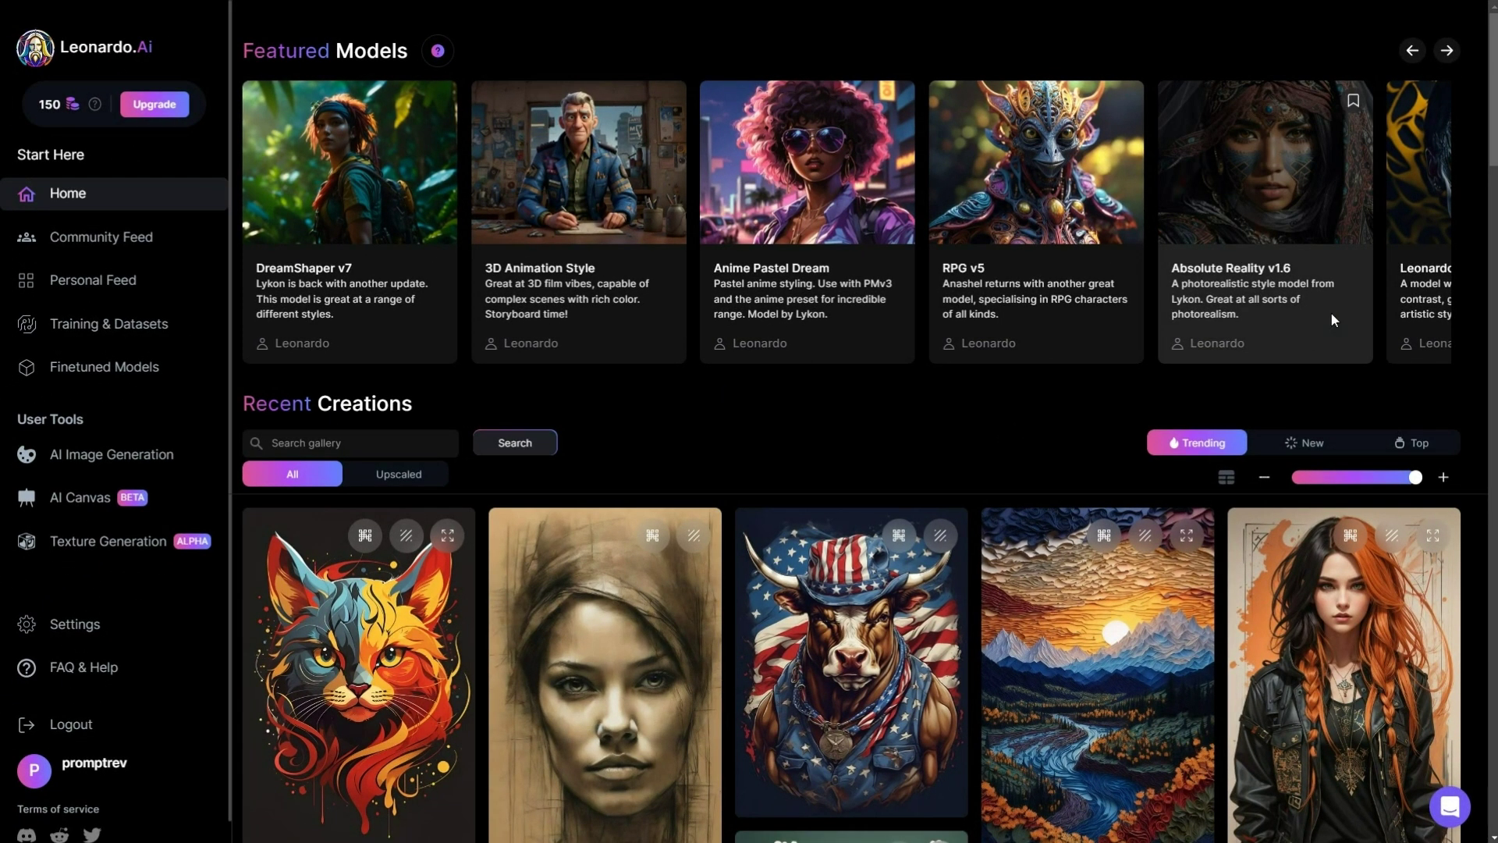
{"action": "left_click", "coordinate": [1331, 311]}
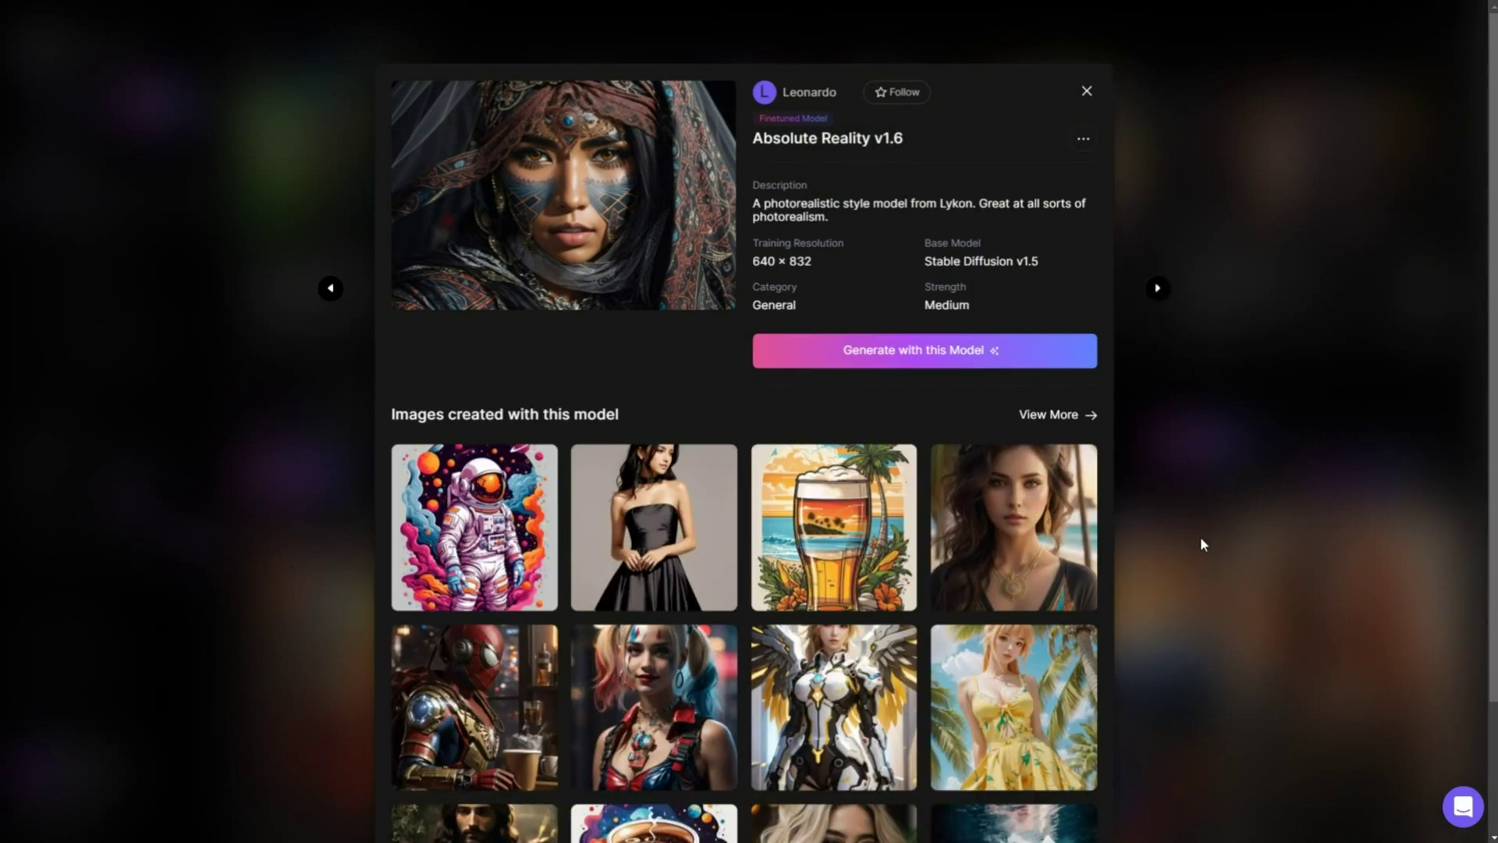
{"action": "scroll", "coordinate": [1202, 544], "scroll_direction": "down", "scroll_amount": 1}
{"action": "scroll", "coordinate": [1201, 537], "scroll_direction": "down", "scroll_amount": 1}
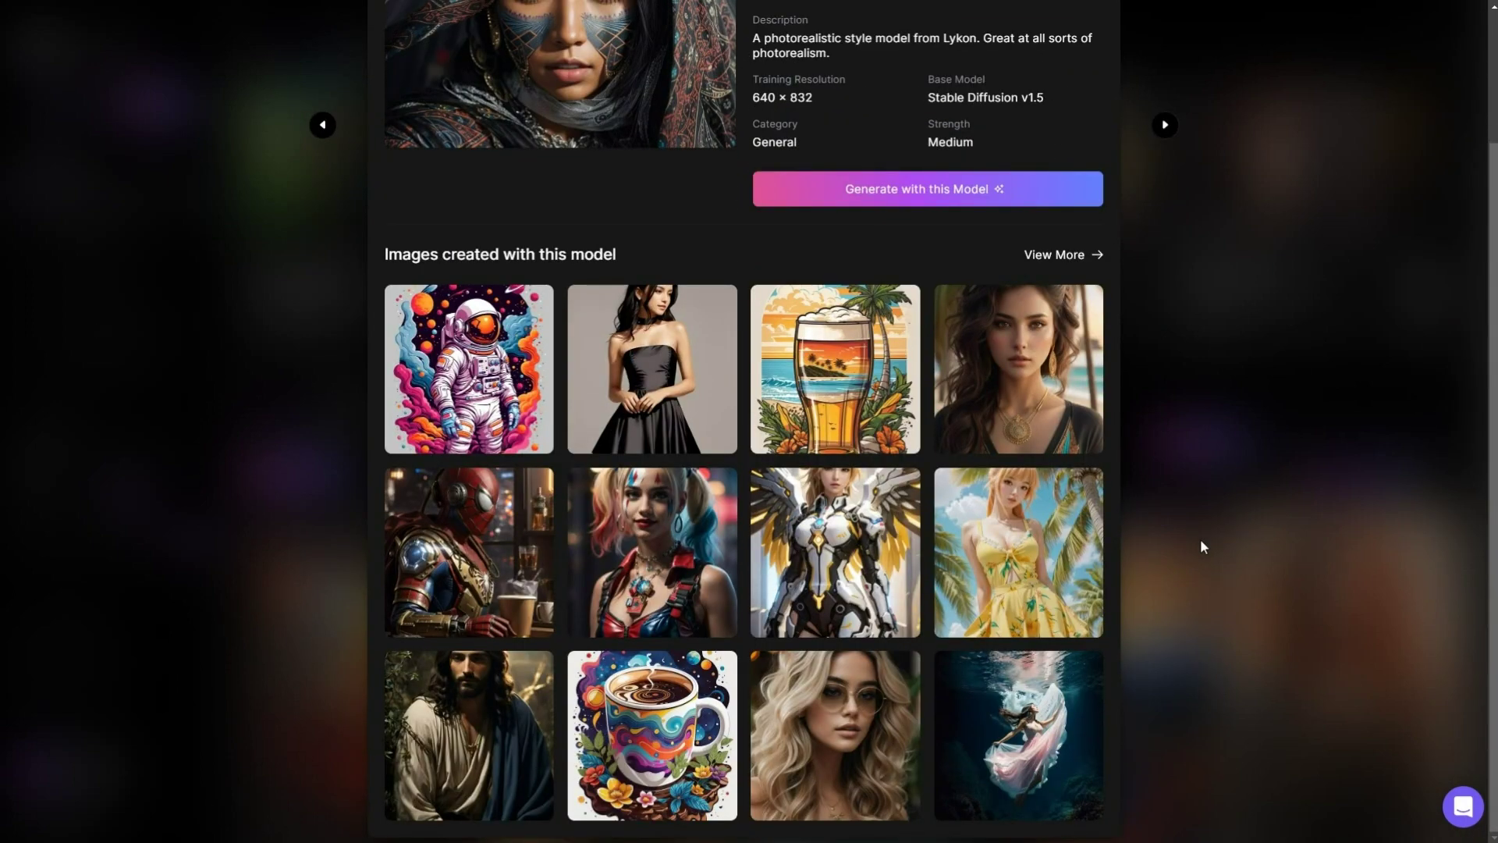
{"action": "scroll", "coordinate": [1200, 539], "scroll_direction": "up", "scroll_amount": 2}
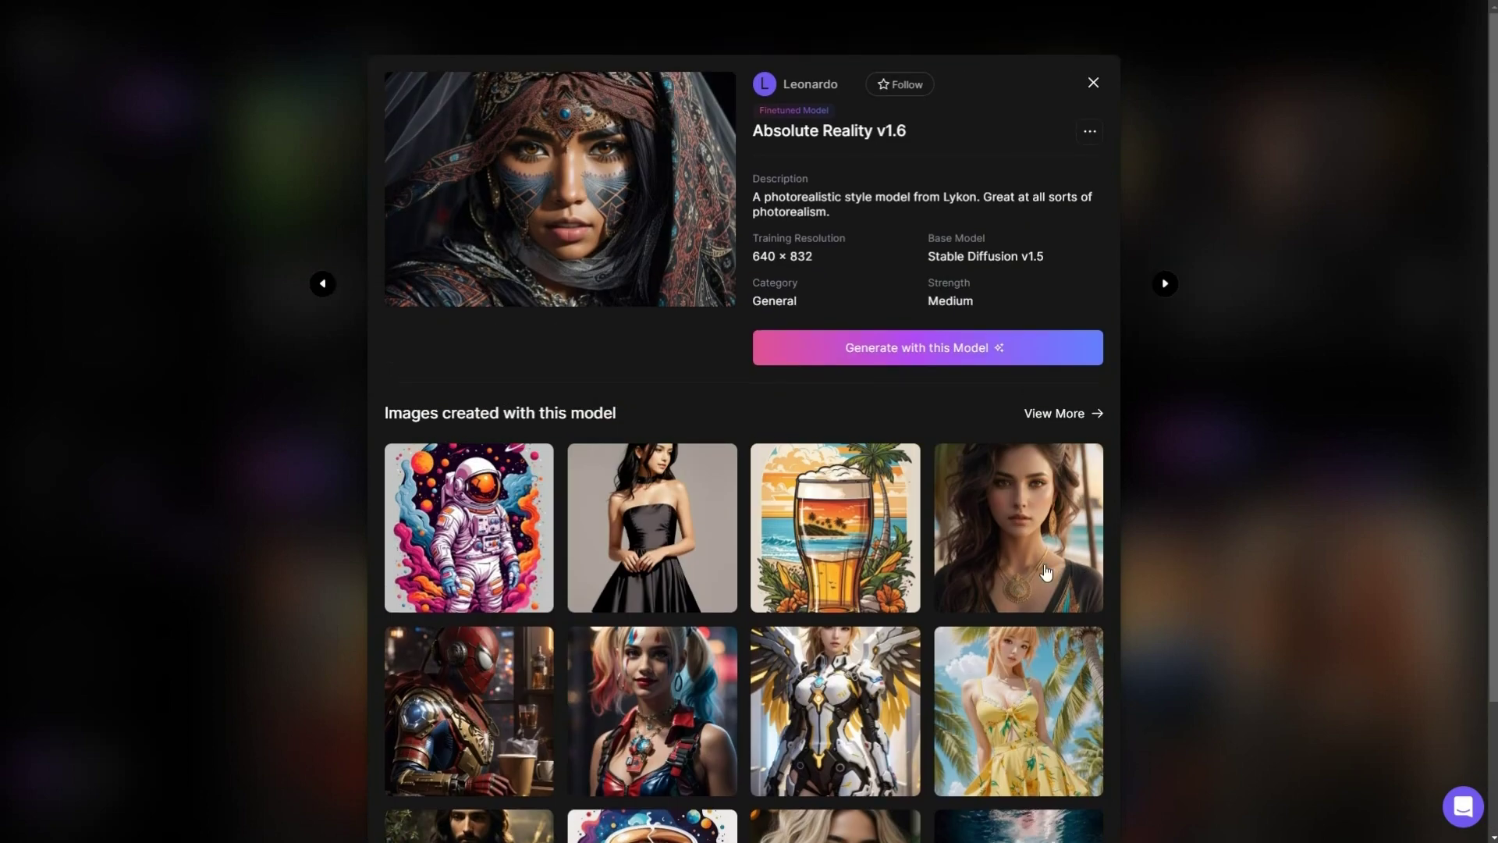
{"action": "left_click", "coordinate": [1044, 564]}
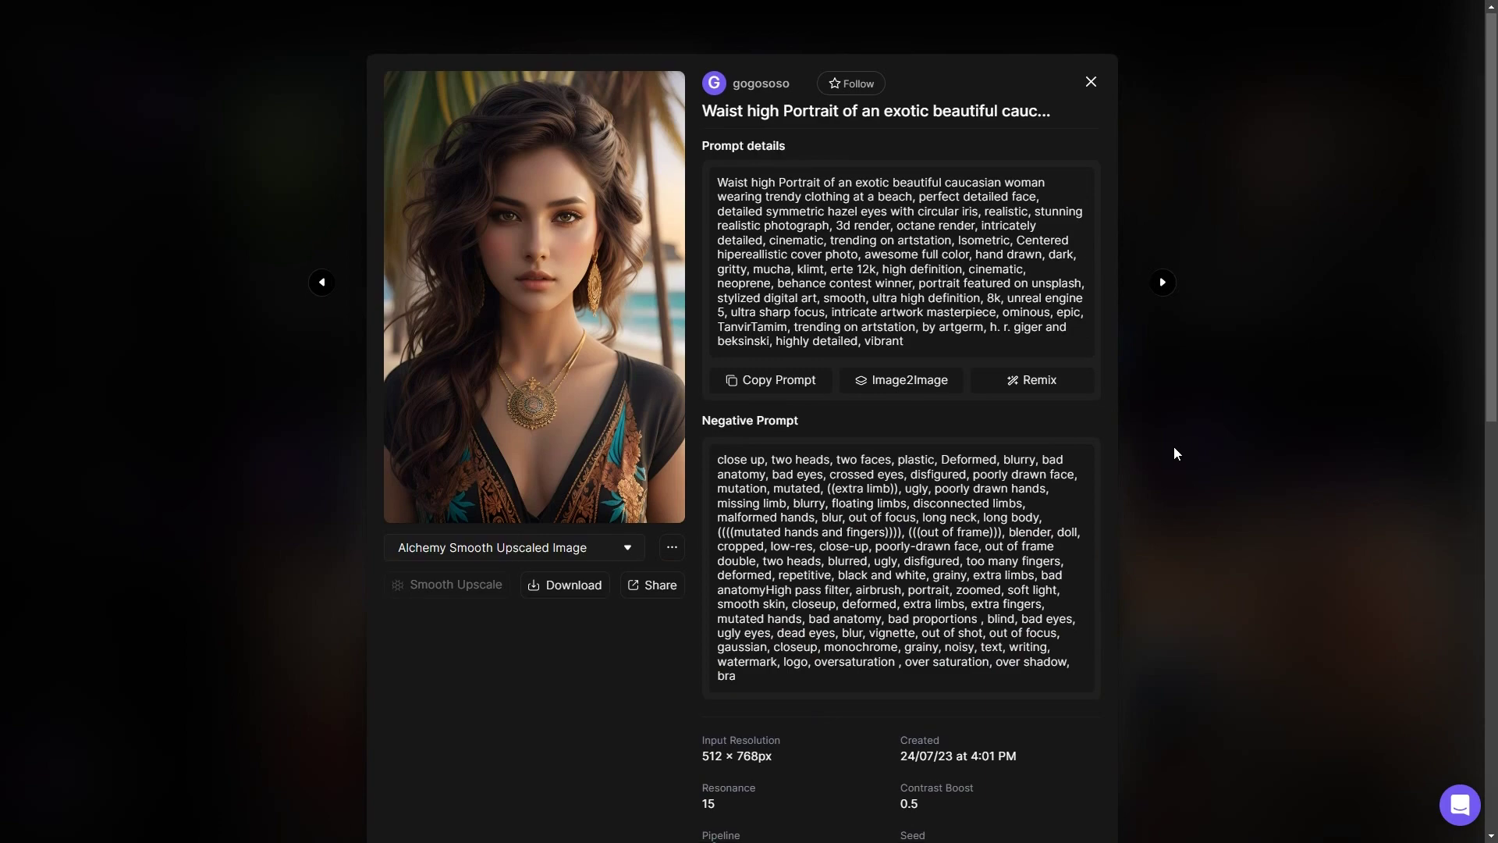
{"action": "scroll", "coordinate": [1174, 450], "scroll_direction": "down", "scroll_amount": 2}
{"action": "scroll", "coordinate": [1174, 452], "scroll_direction": "down", "scroll_amount": 4}
{"action": "scroll", "coordinate": [1174, 452], "scroll_direction": "up", "scroll_amount": 5}
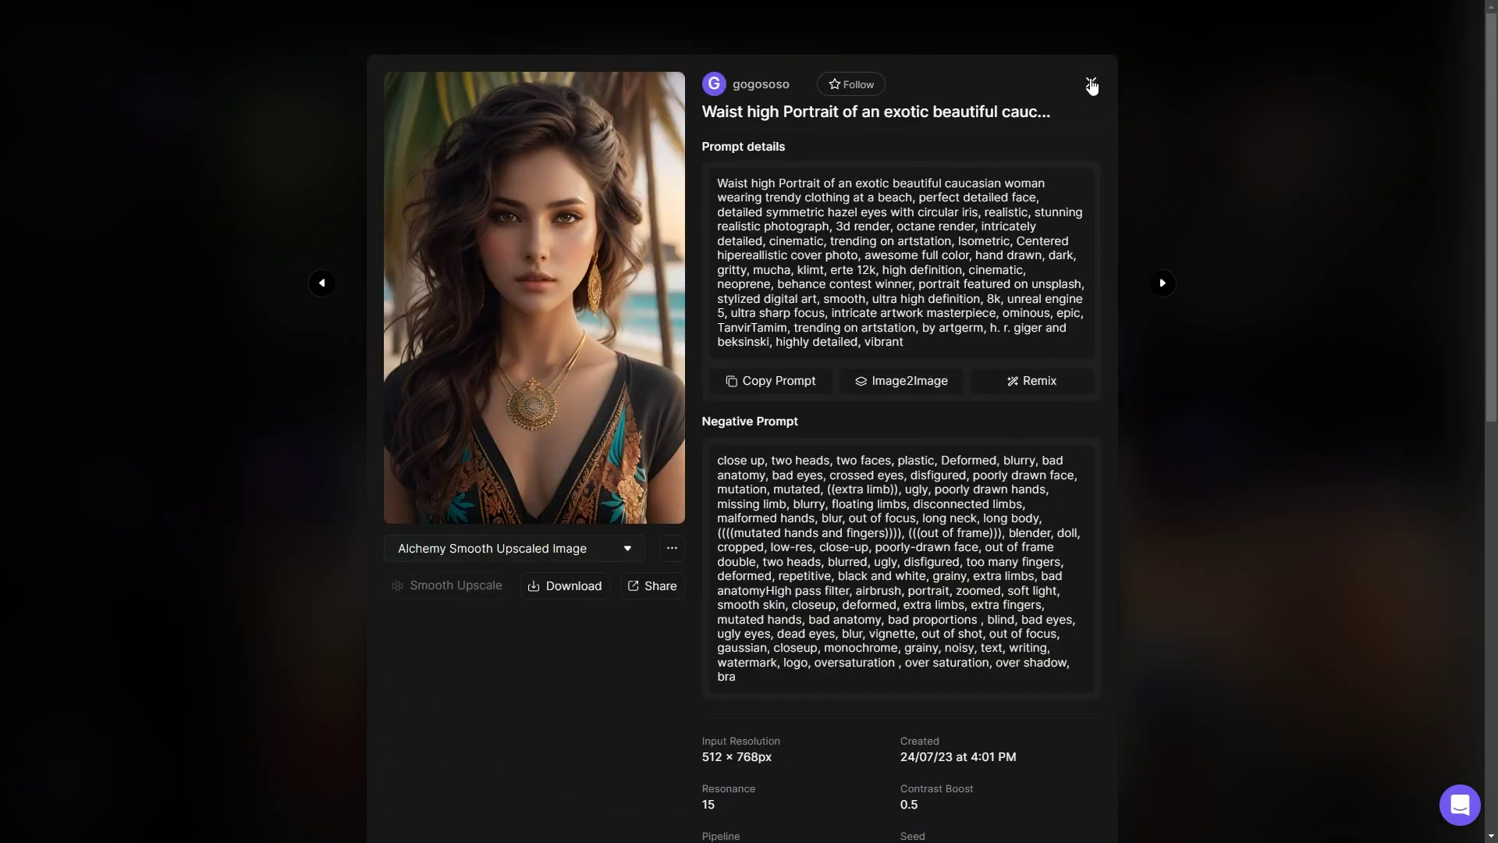
{"action": "left_click", "coordinate": [1091, 83]}
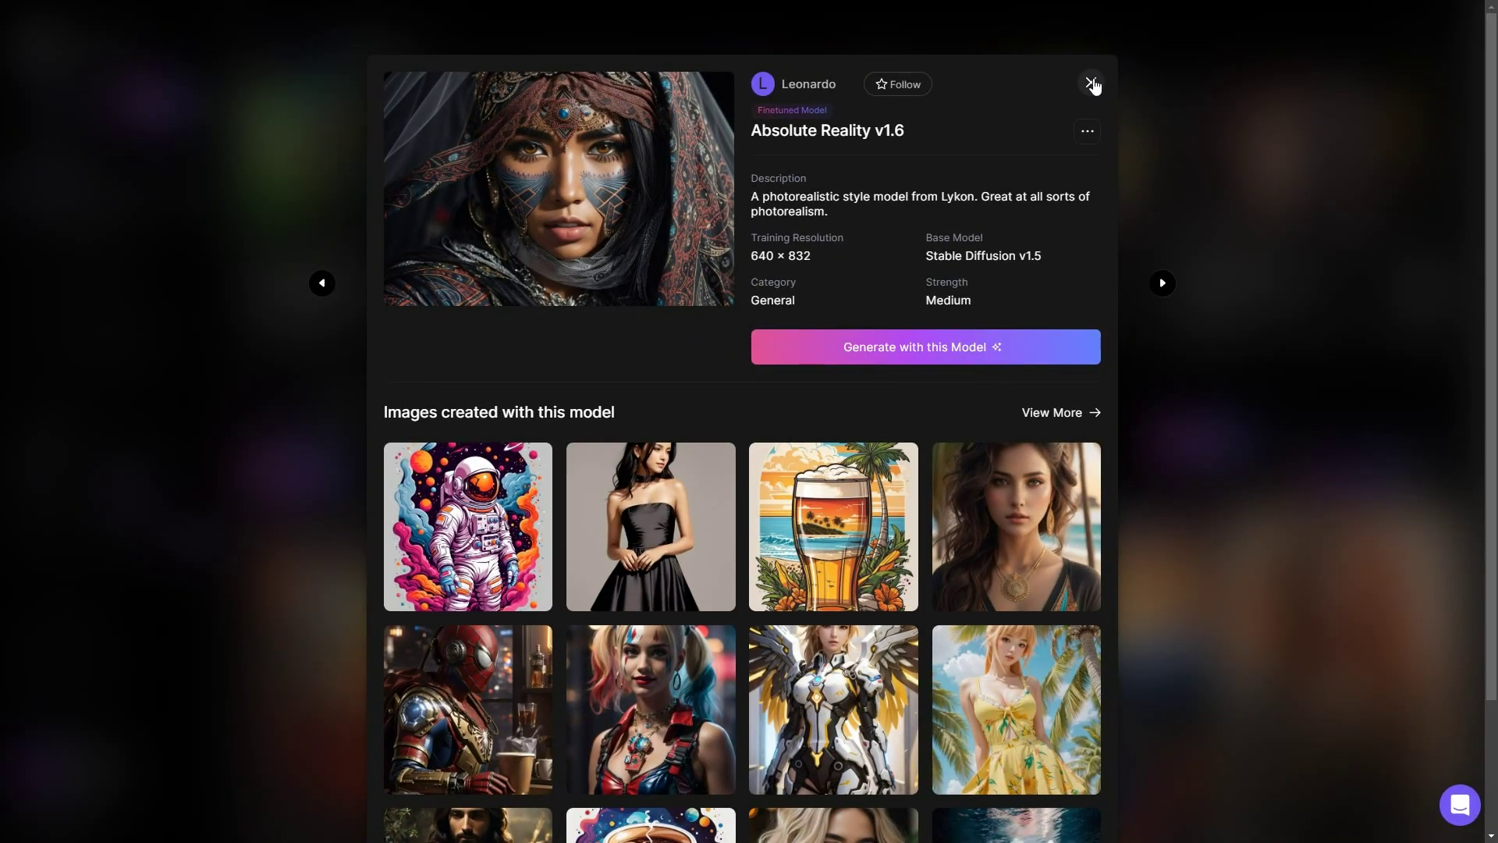
{"action": "left_click", "coordinate": [1187, 371]}
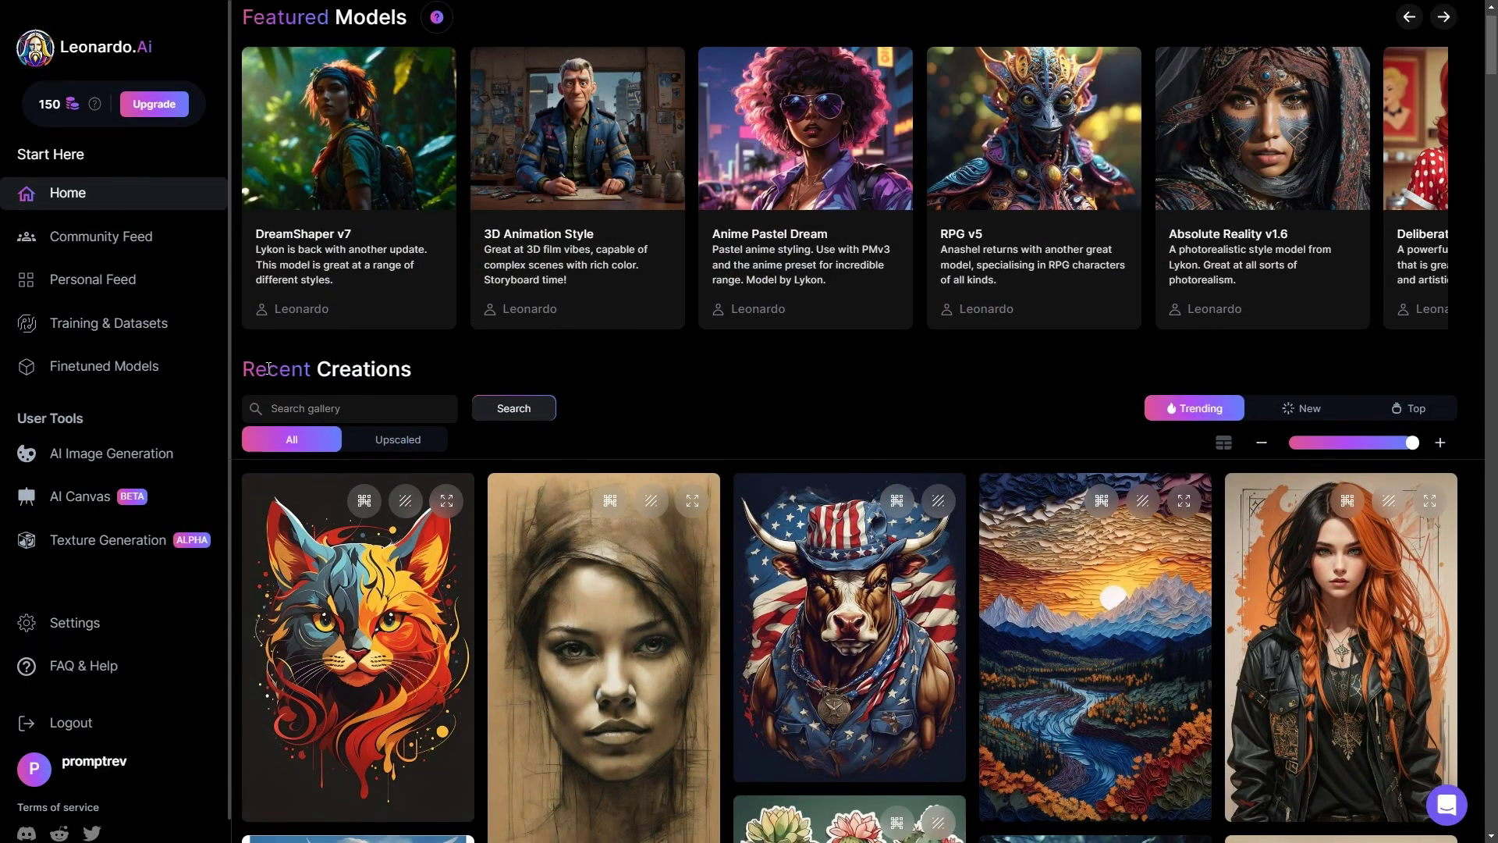
{"action": "scroll", "coordinate": [512, 376], "scroll_direction": "down", "scroll_amount": 4}
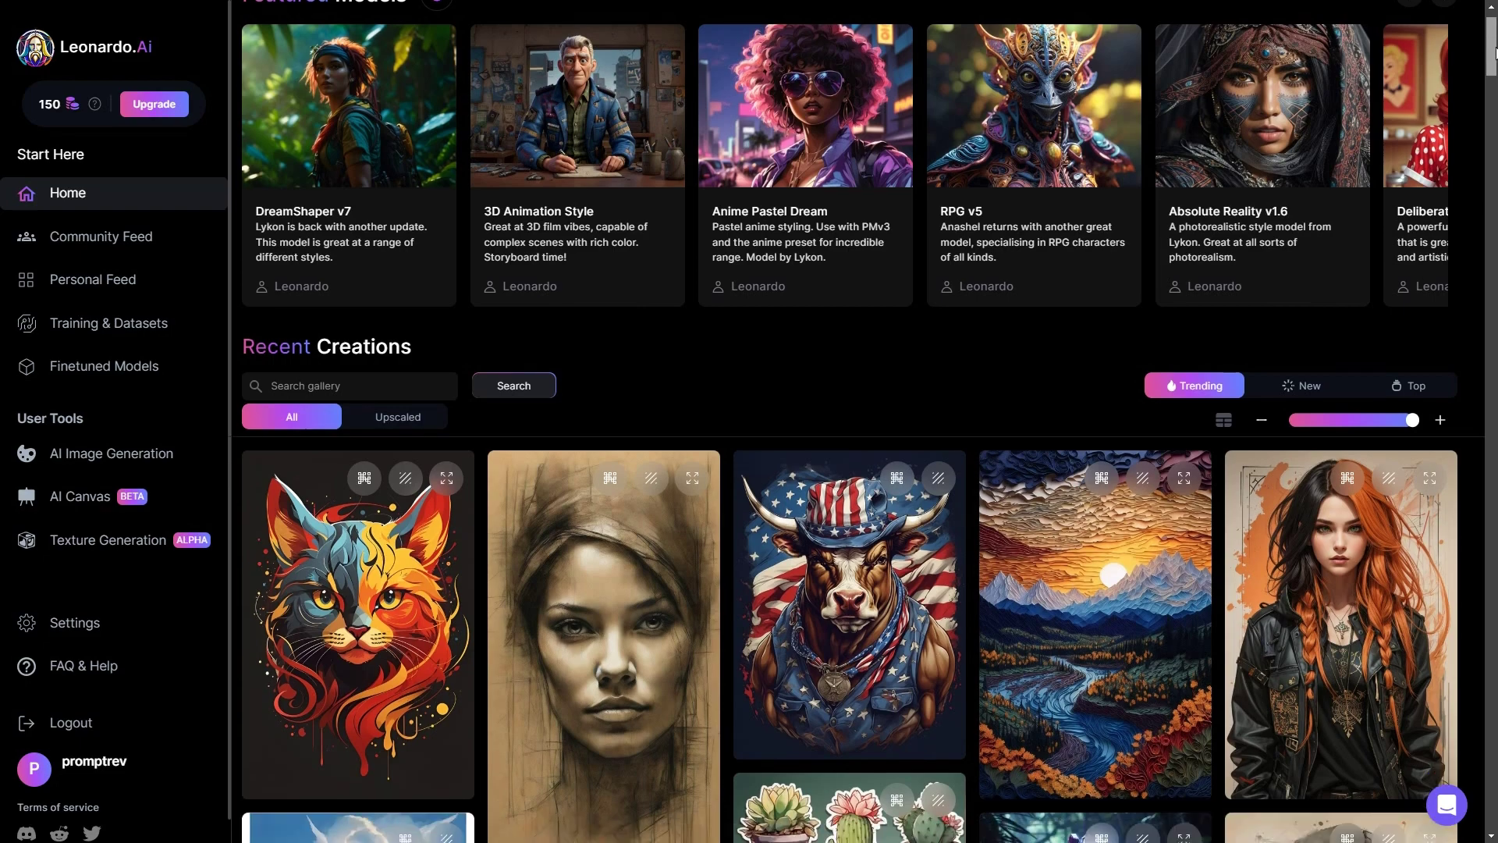
{"action": "scroll", "coordinate": [513, 376], "scroll_direction": "down", "scroll_amount": 5}
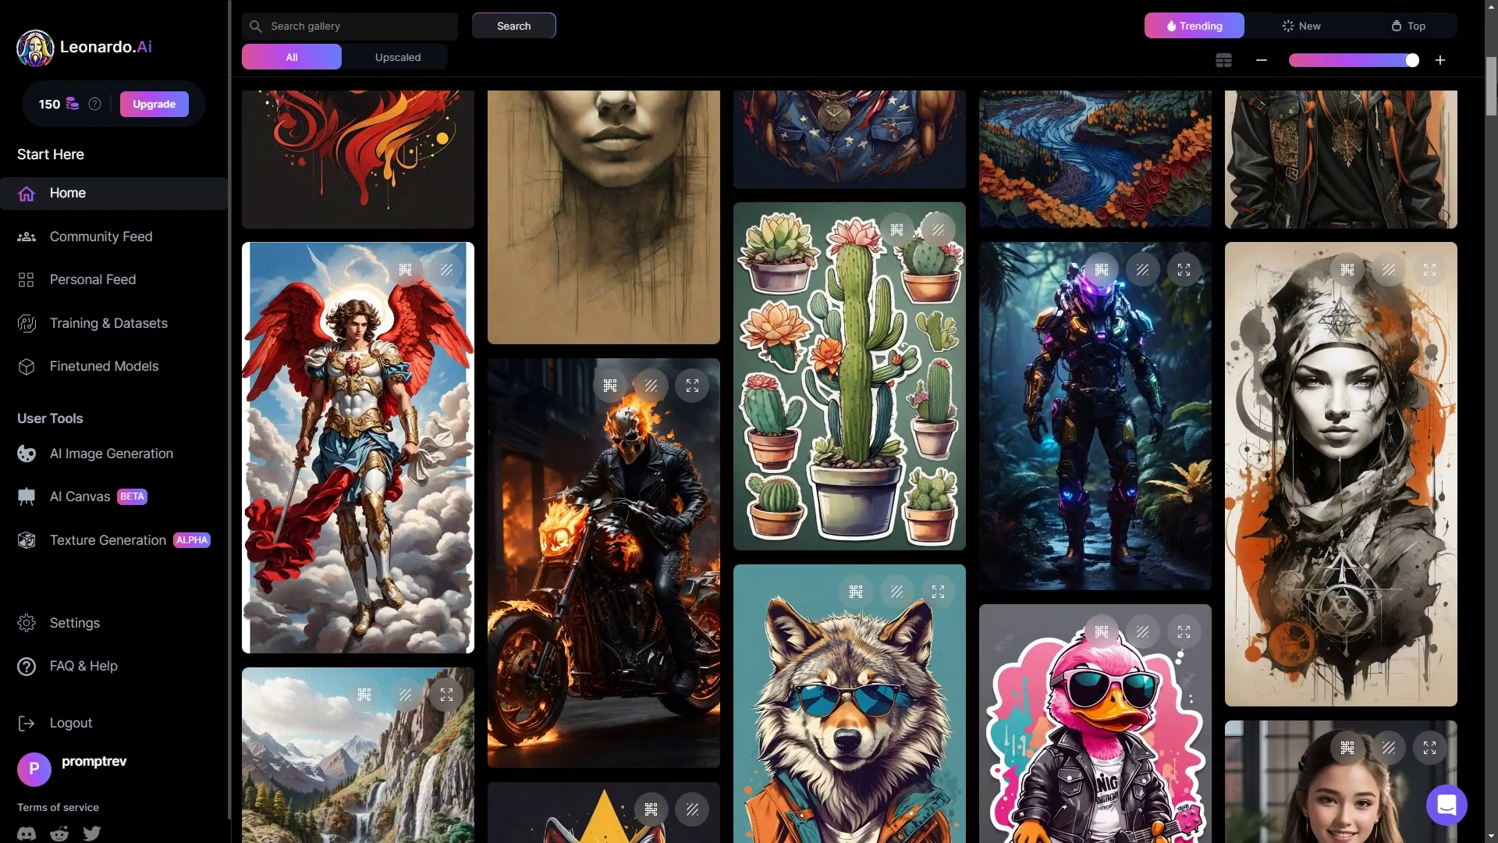
{"action": "scroll", "coordinate": [850, 465], "scroll_direction": "down", "scroll_amount": 8}
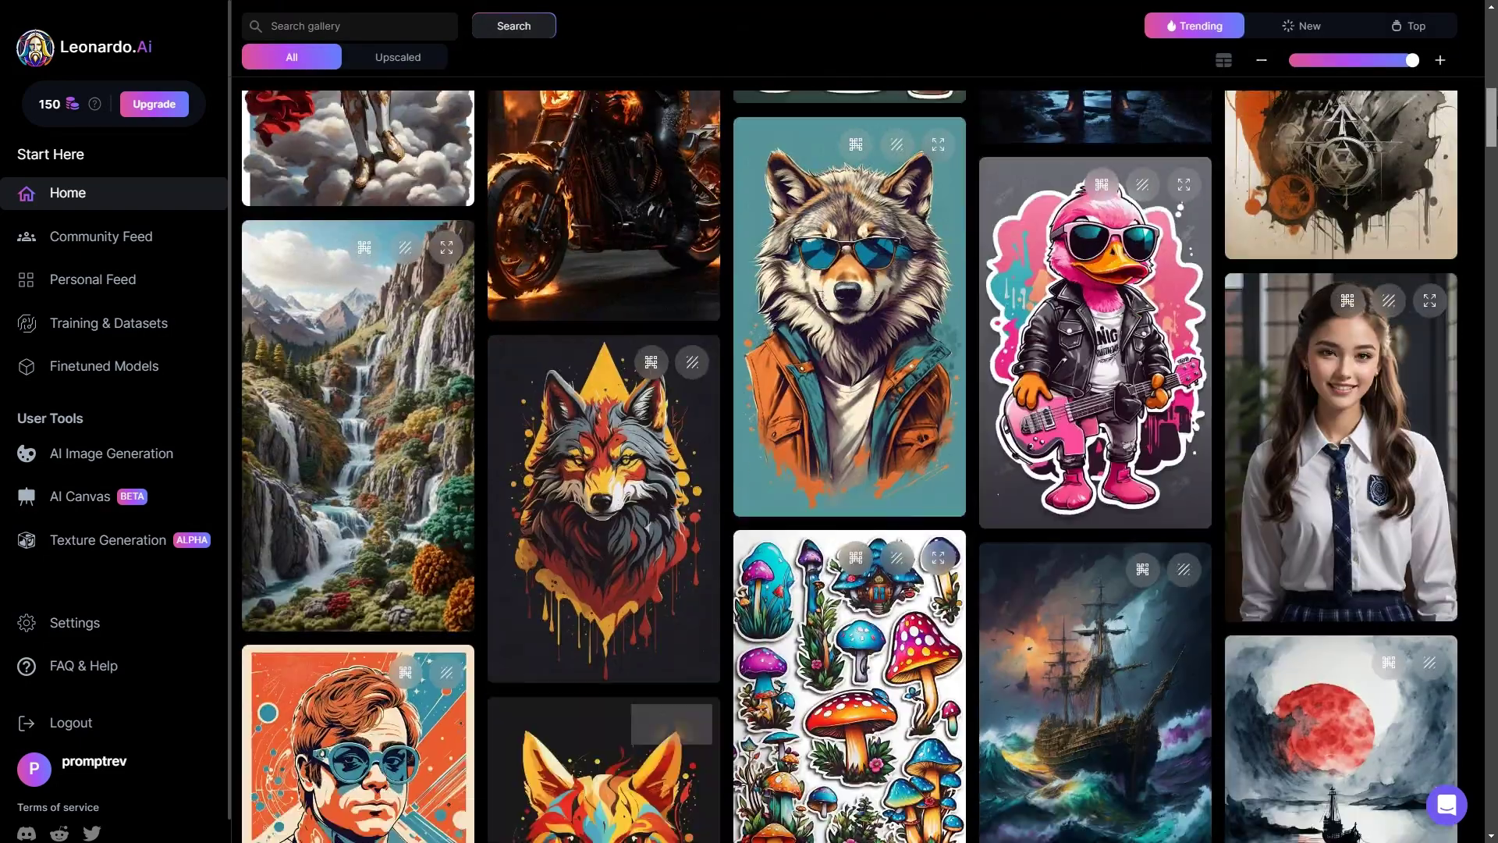
{"action": "scroll", "coordinate": [850, 466], "scroll_direction": "down", "scroll_amount": 9}
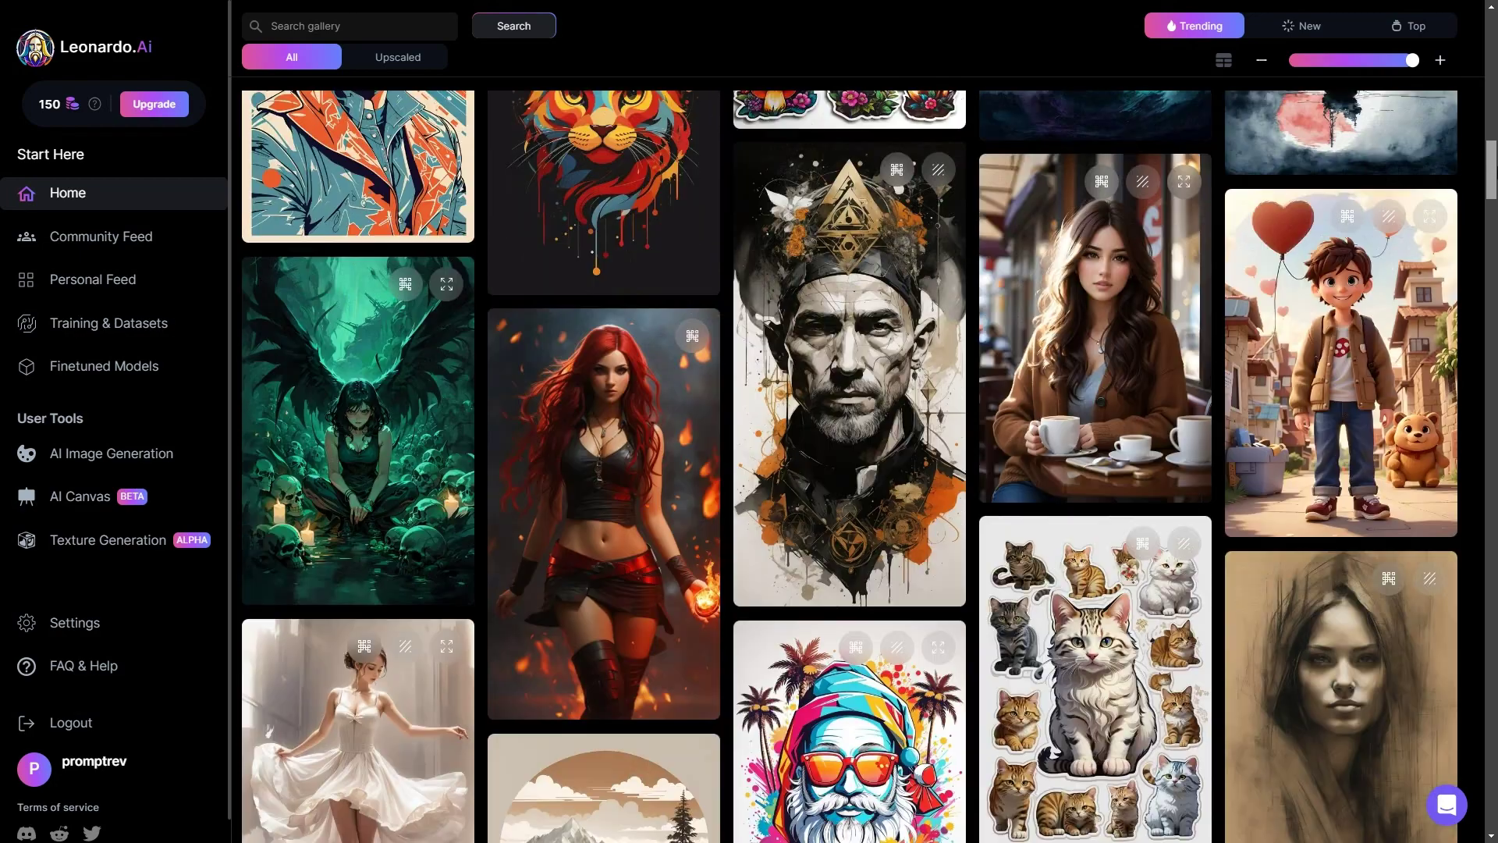
{"action": "scroll", "coordinate": [850, 466], "scroll_direction": "down", "scroll_amount": 2}
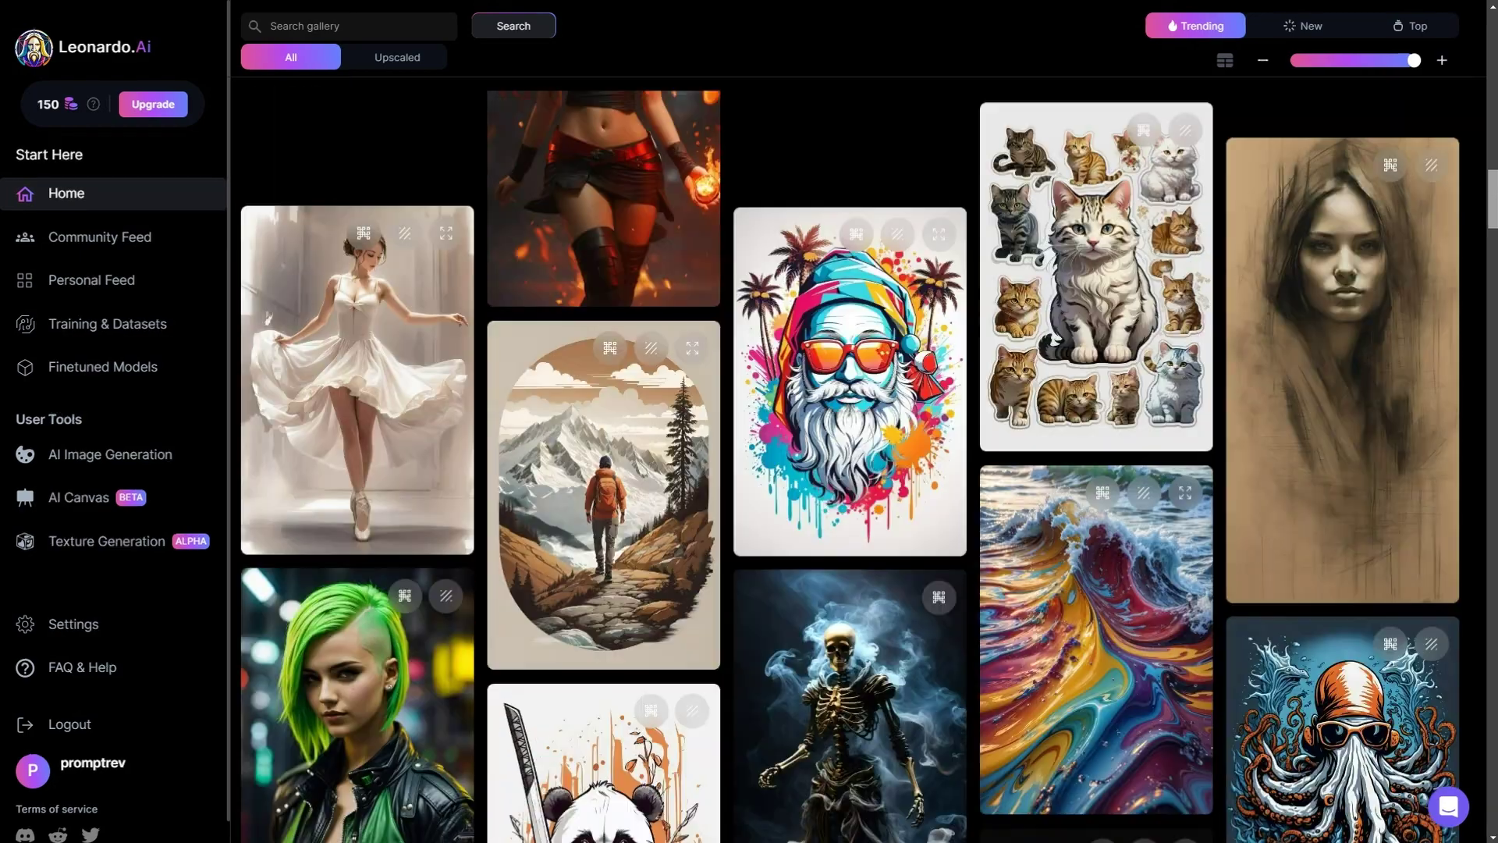
{"action": "scroll", "coordinate": [850, 466], "scroll_direction": "up", "scroll_amount": 2}
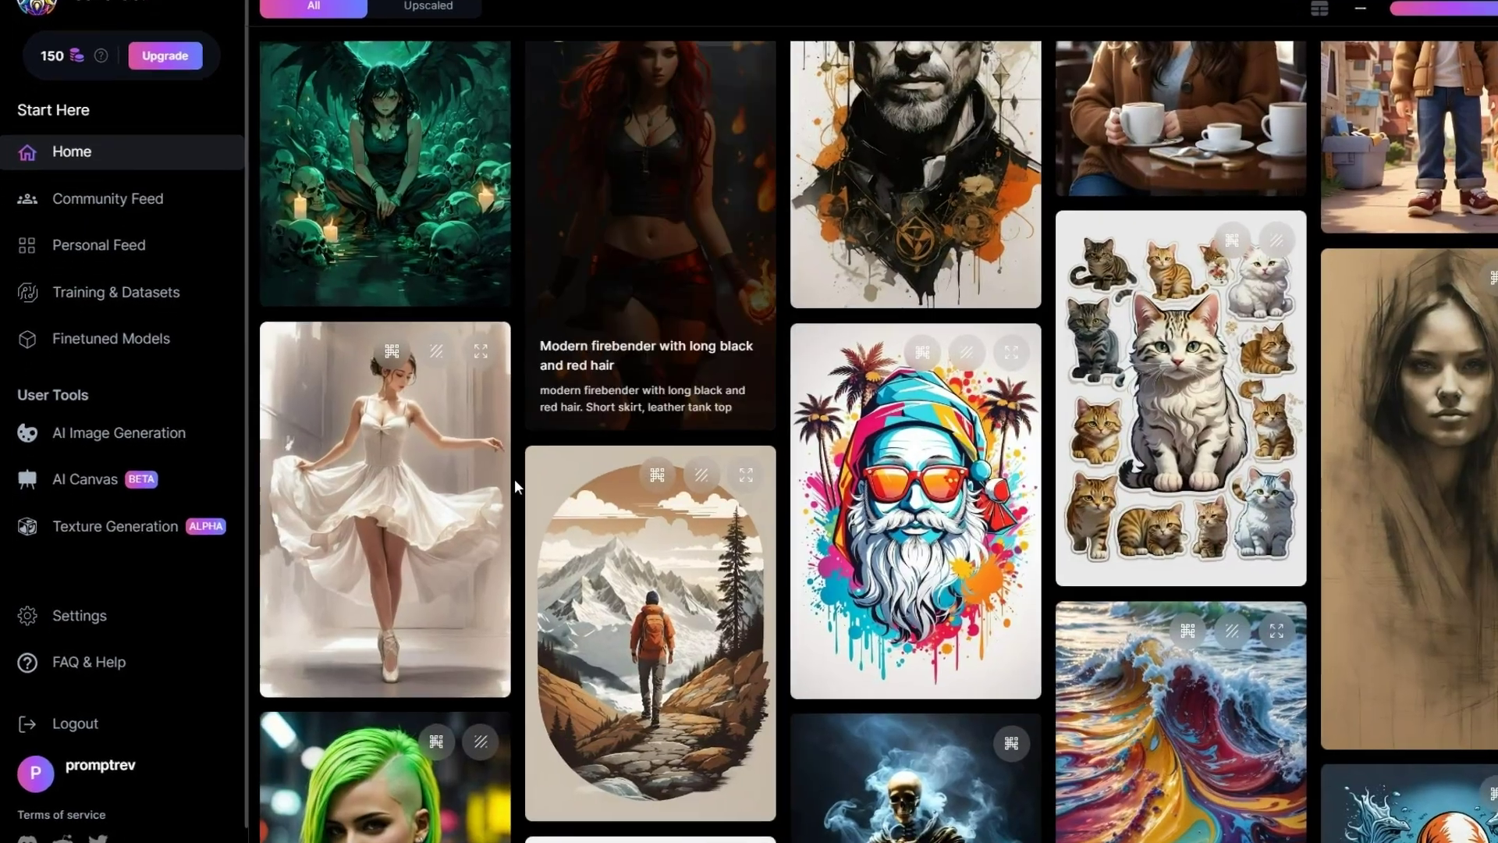
{"action": "mouse_move", "coordinate": [417, 560]}
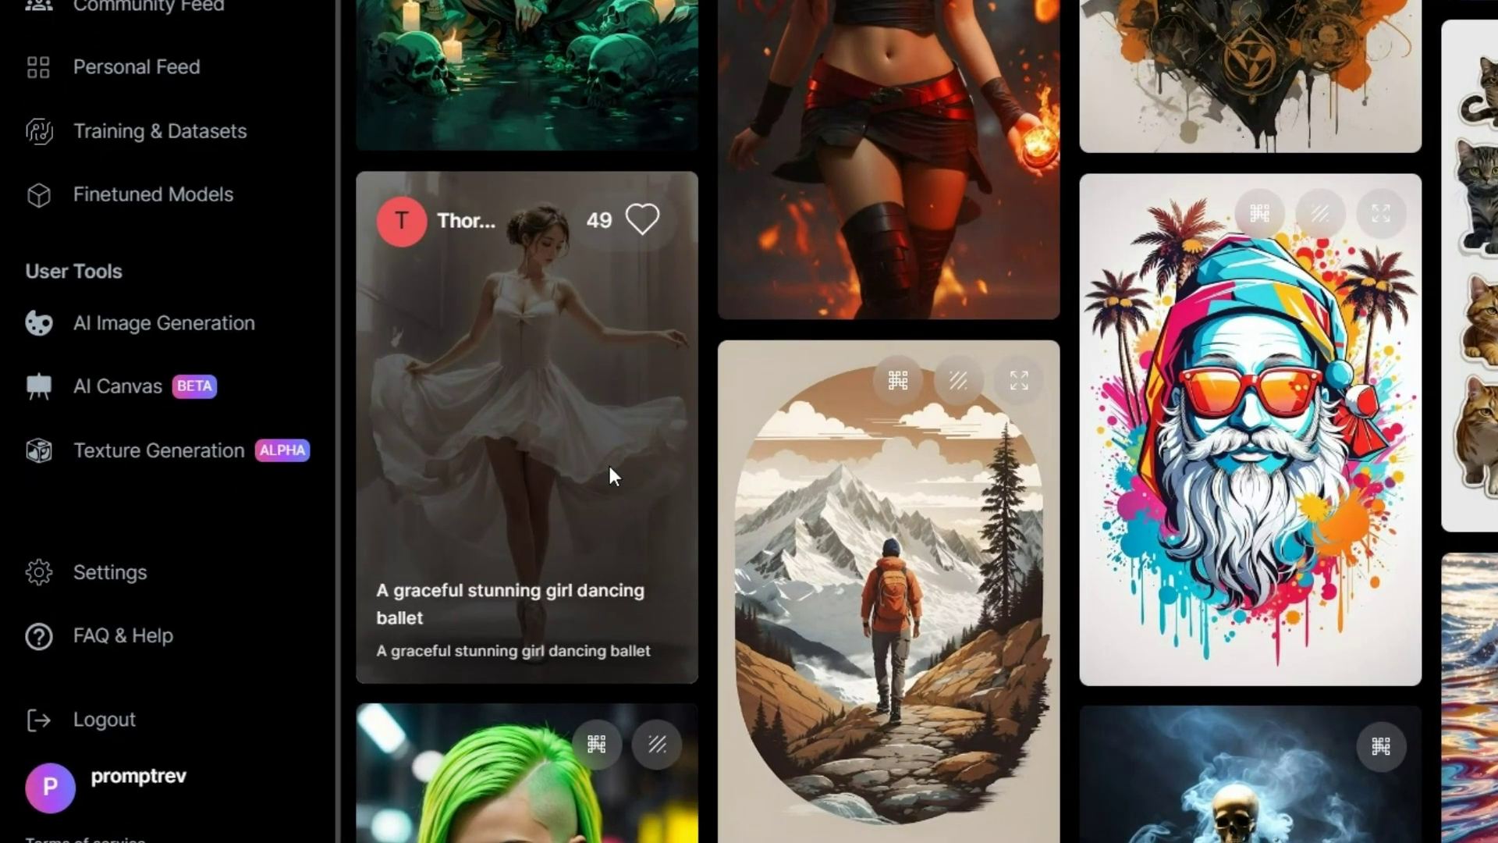
{"action": "left_click", "coordinate": [610, 468]}
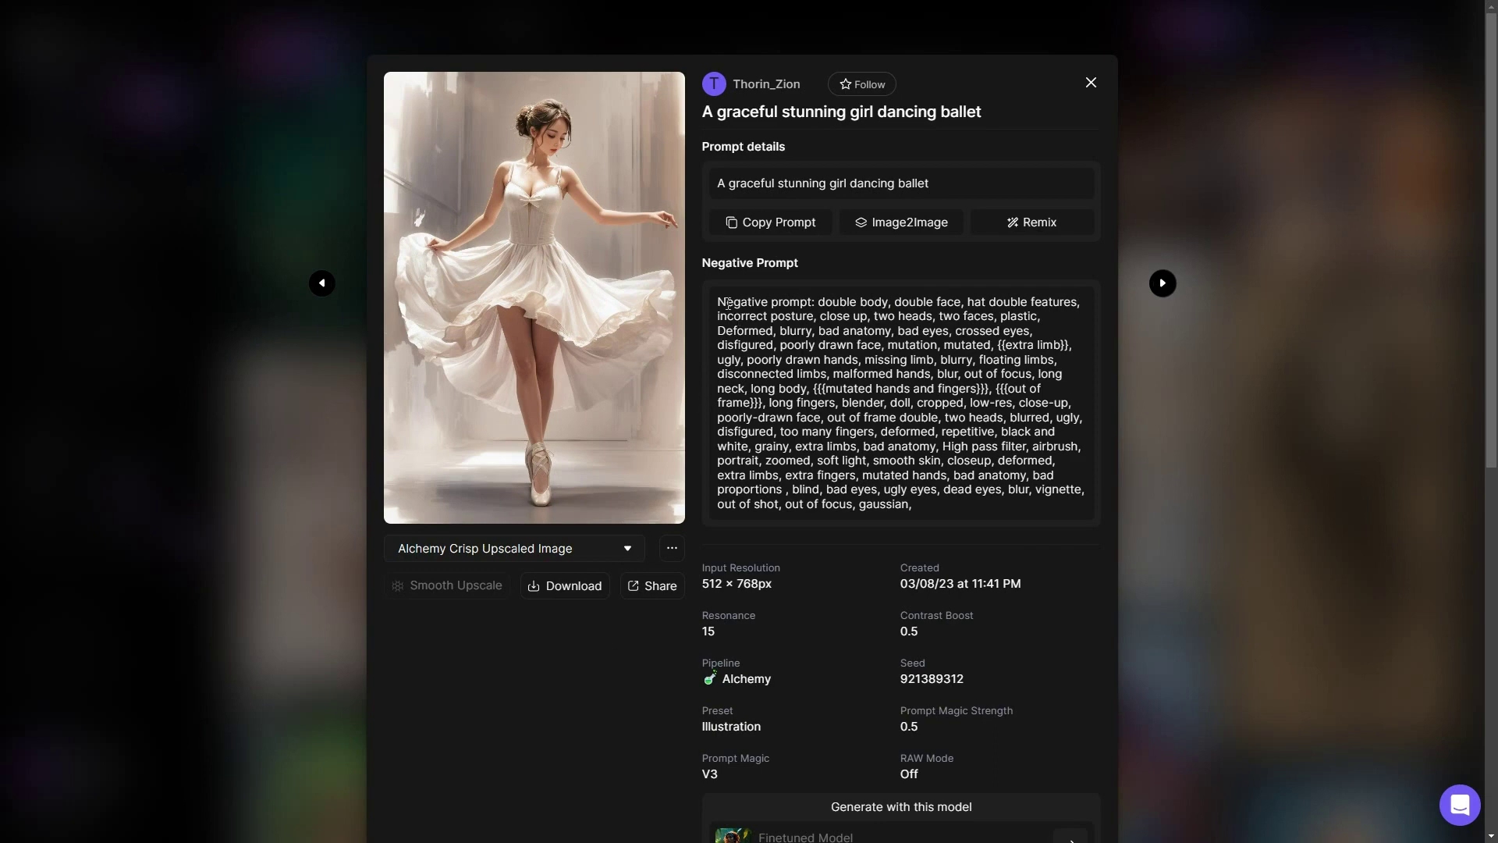
{"action": "left_click_drag", "start_coordinate": [719, 302], "coordinate": [941, 498]}
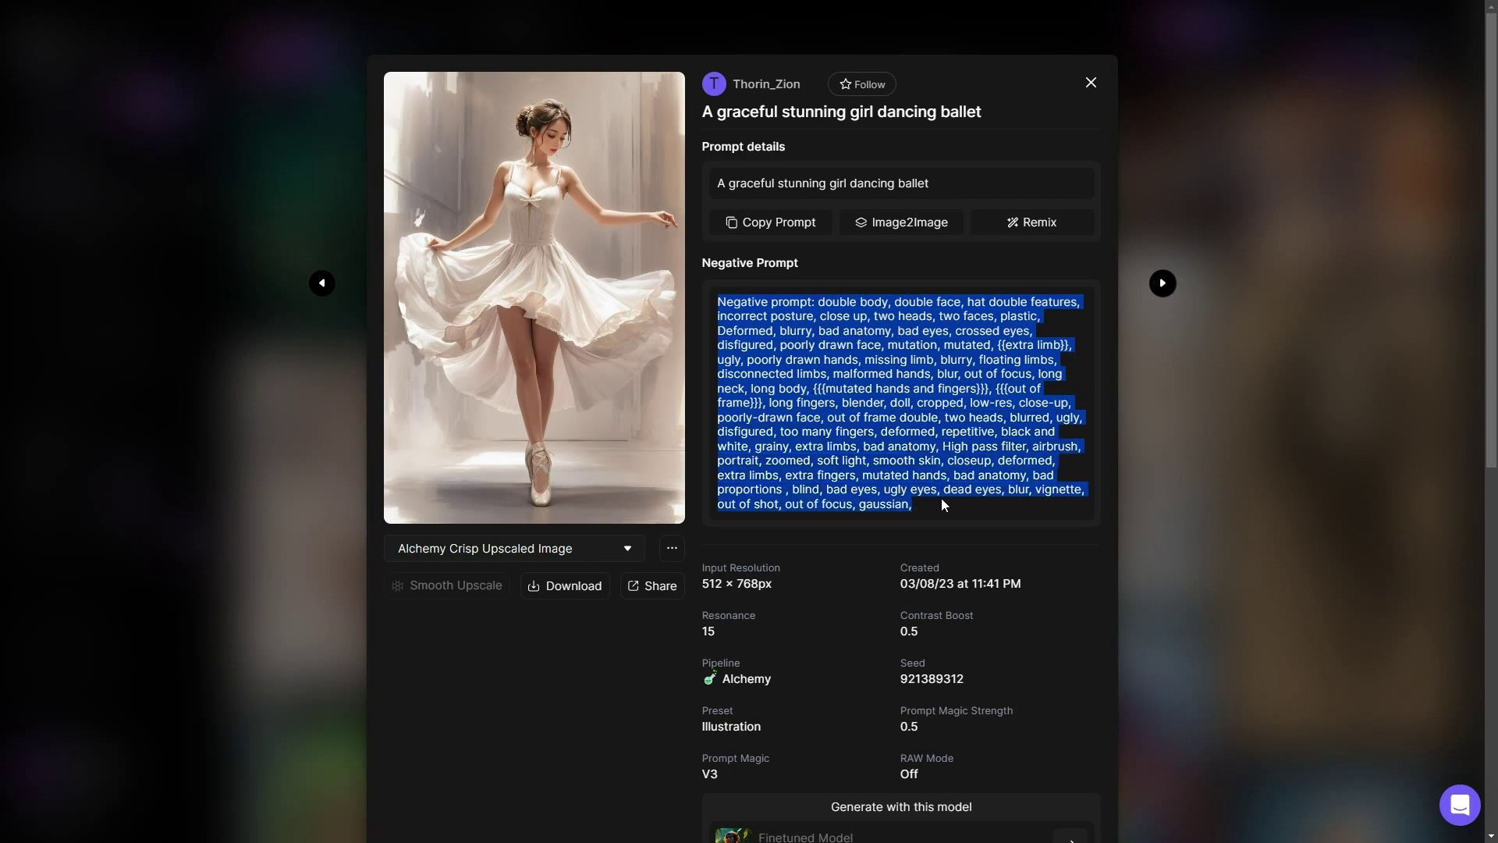
{"action": "left_click", "coordinate": [642, 642]}
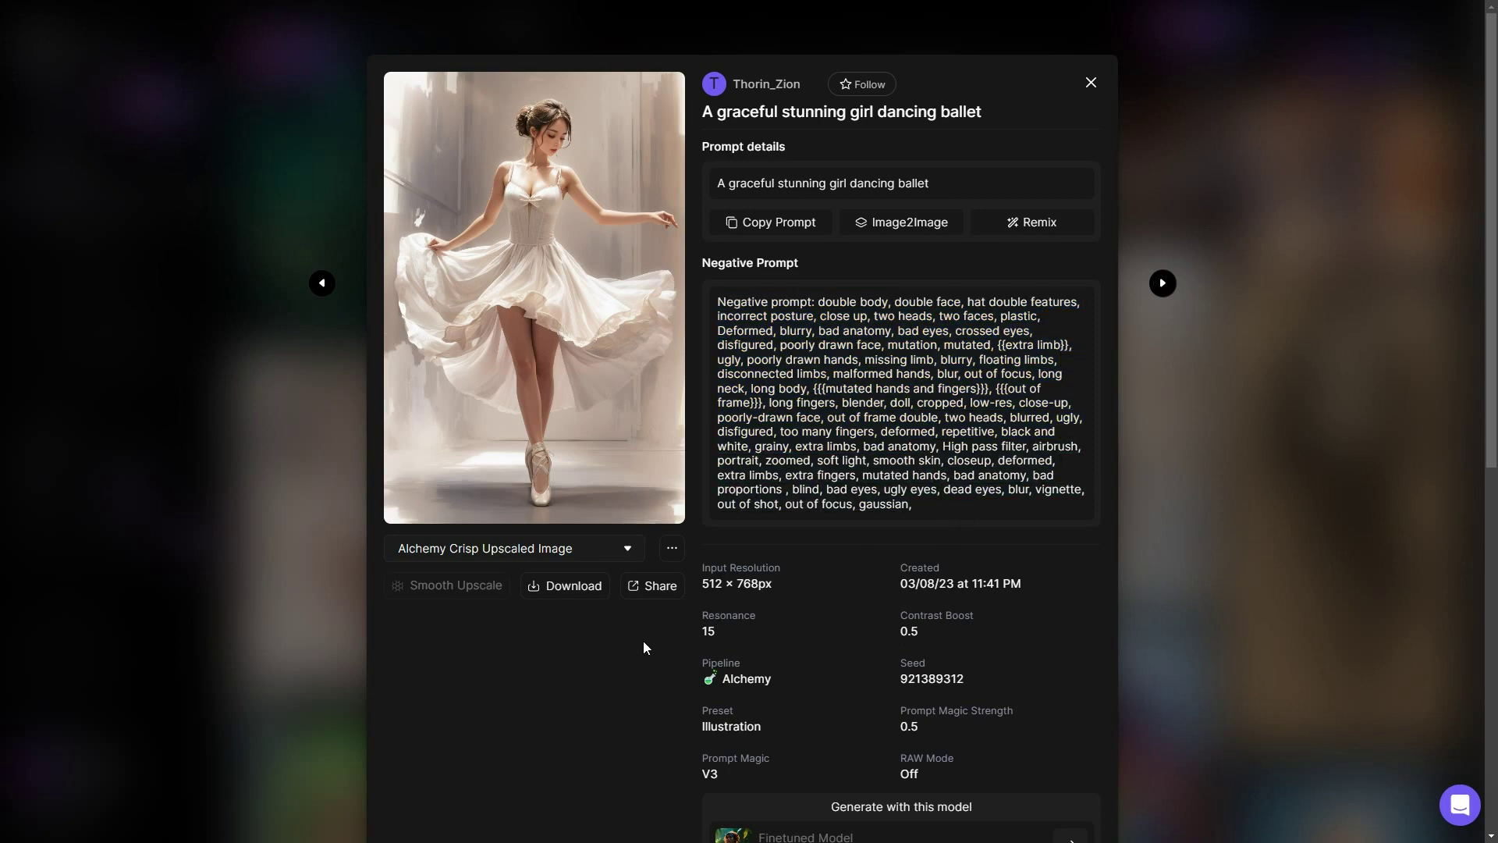
{"action": "scroll", "coordinate": [1054, 671], "scroll_direction": "down", "scroll_amount": 1}
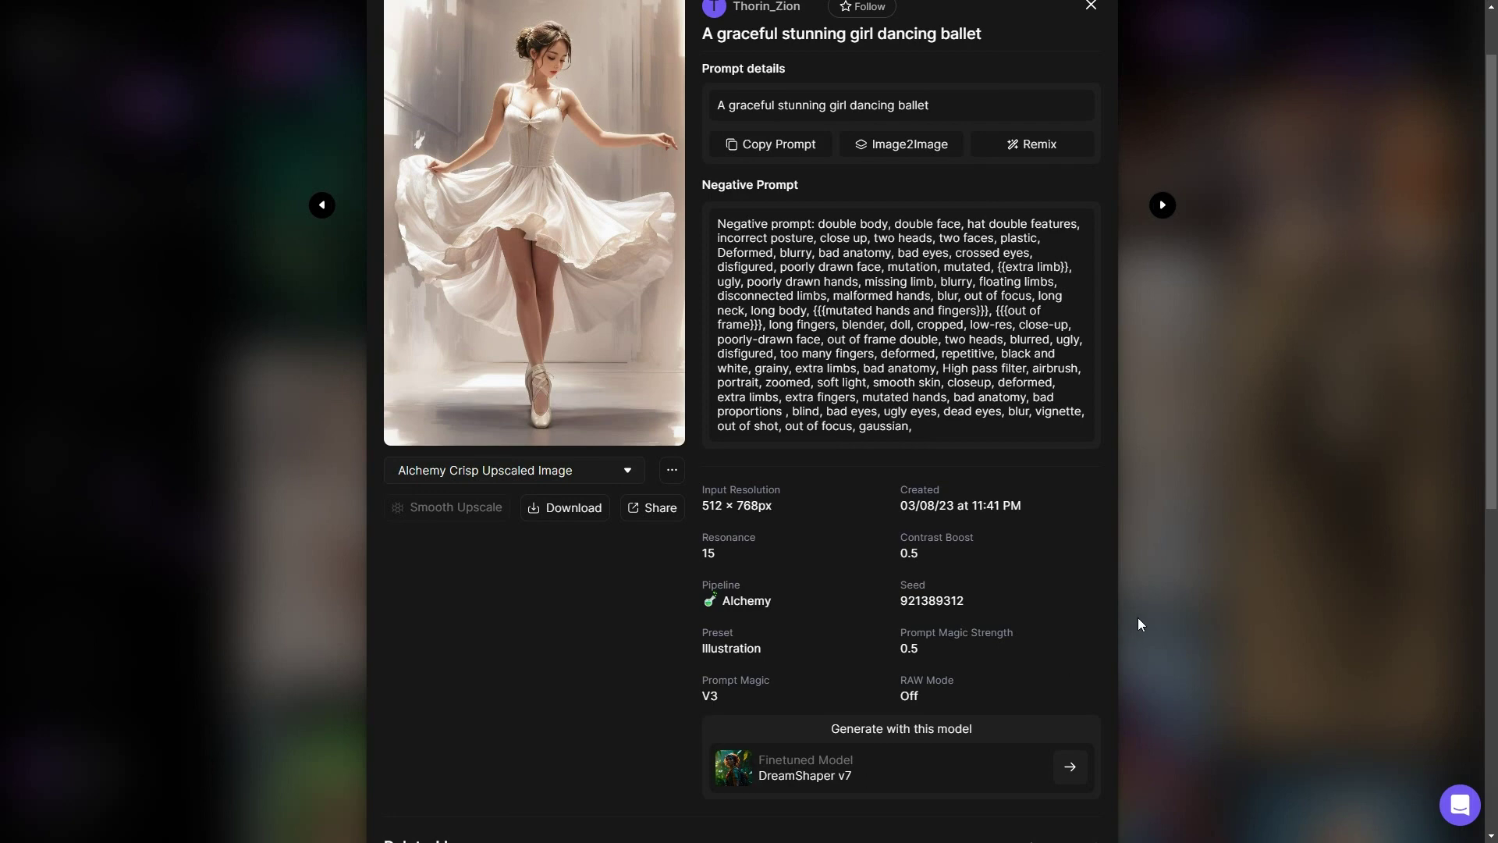
{"action": "scroll", "coordinate": [1104, 620], "scroll_direction": "up", "scroll_amount": 1}
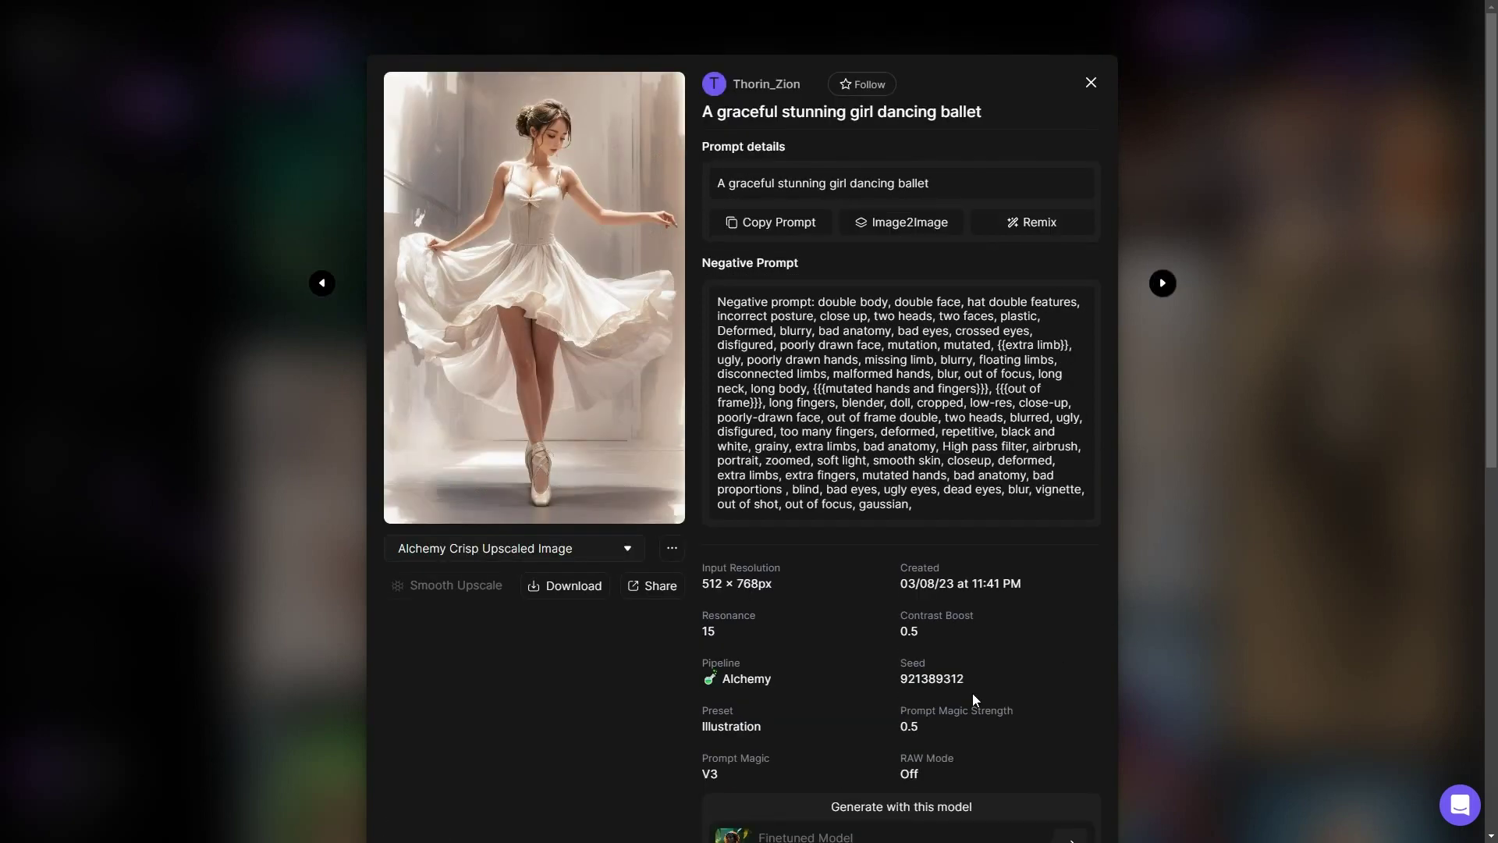
{"action": "left_click_drag", "start_coordinate": [967, 678], "coordinate": [904, 678]}
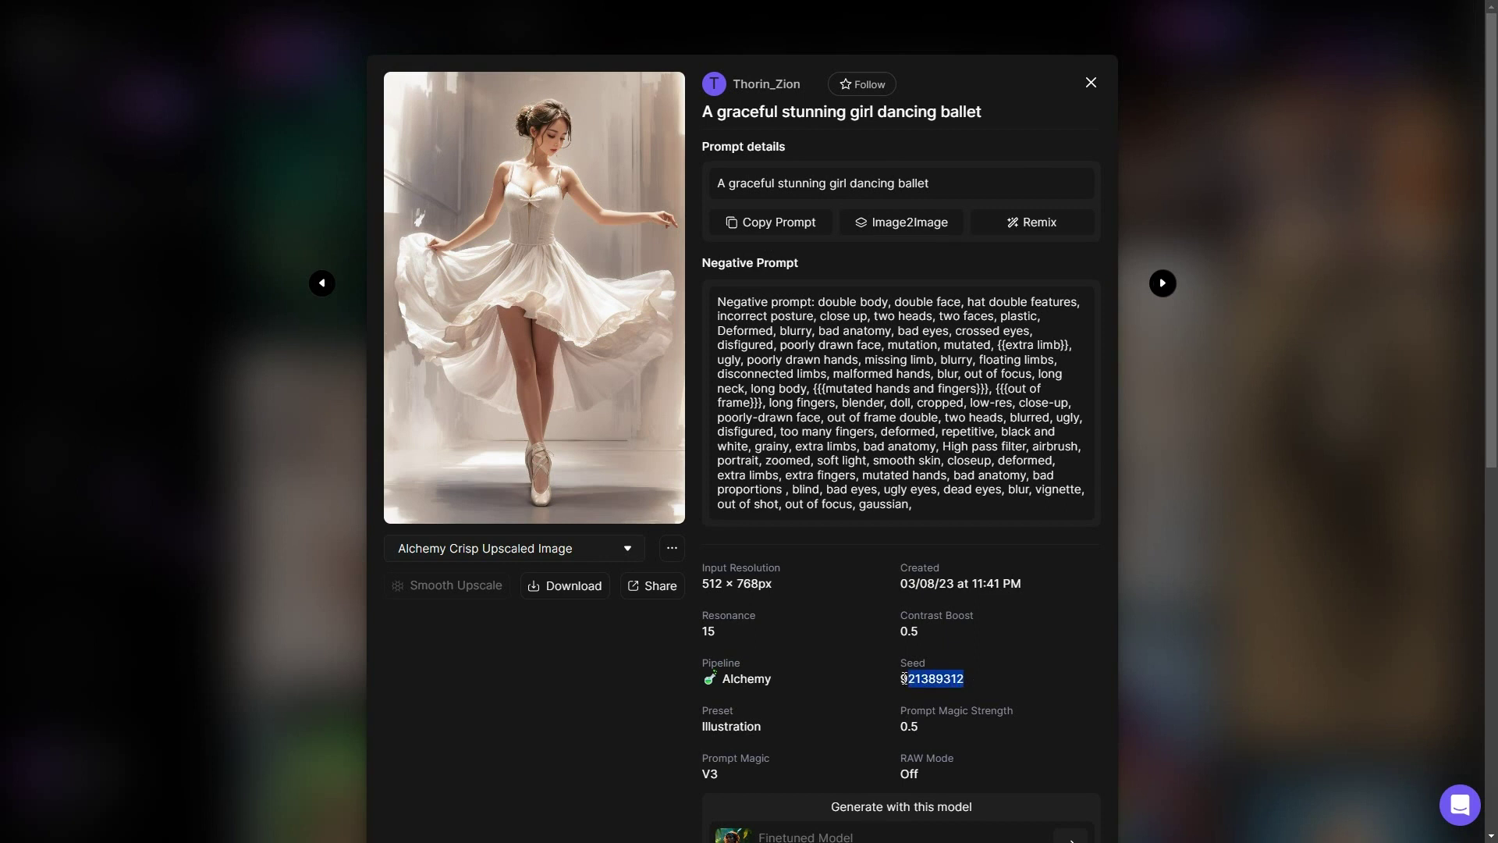
{"action": "left_click", "coordinate": [1075, 611]}
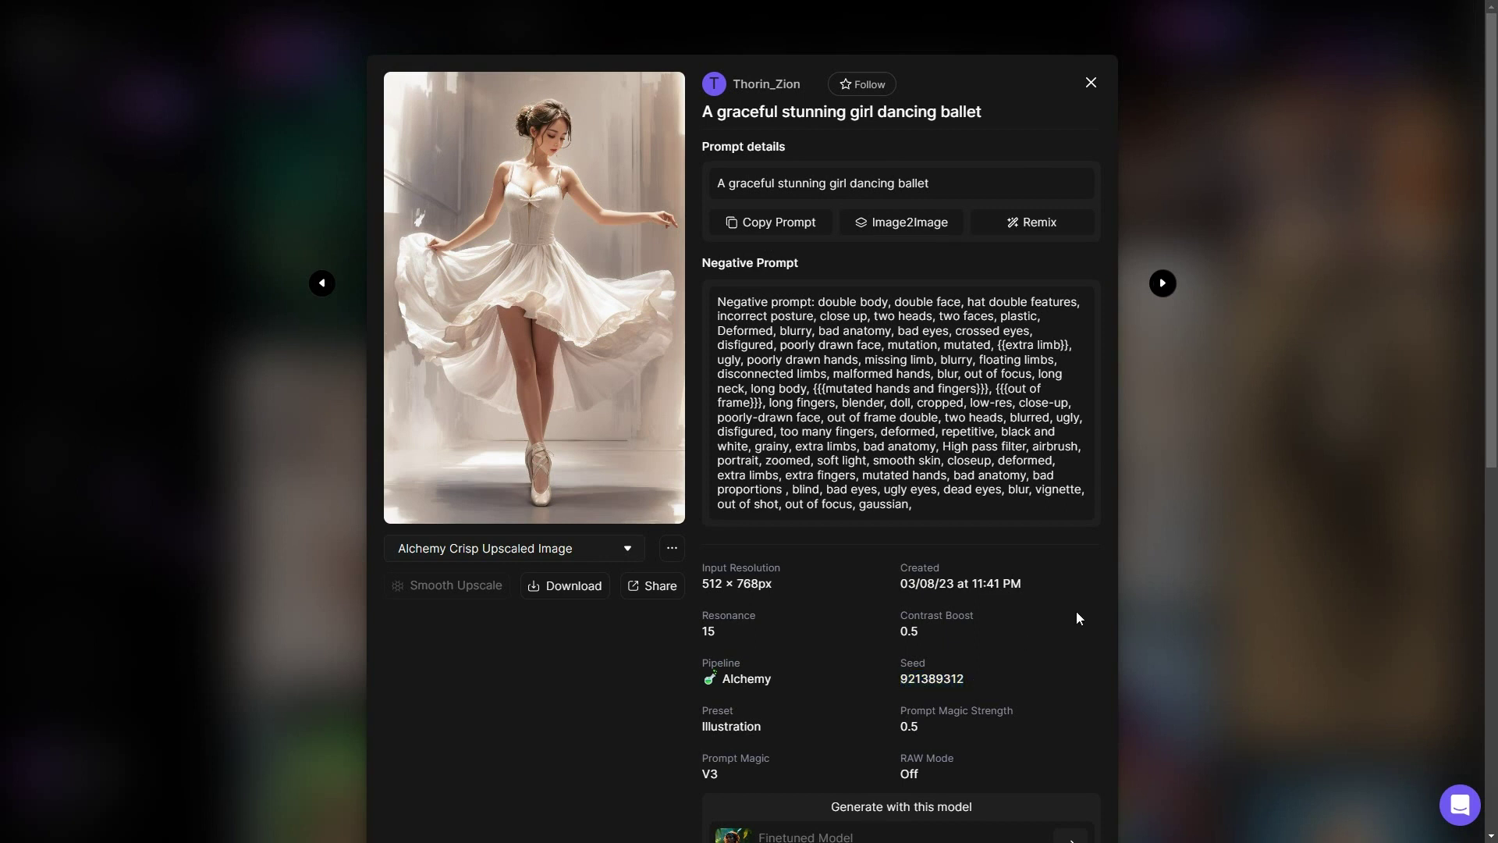
{"action": "left_click", "coordinate": [1090, 83]}
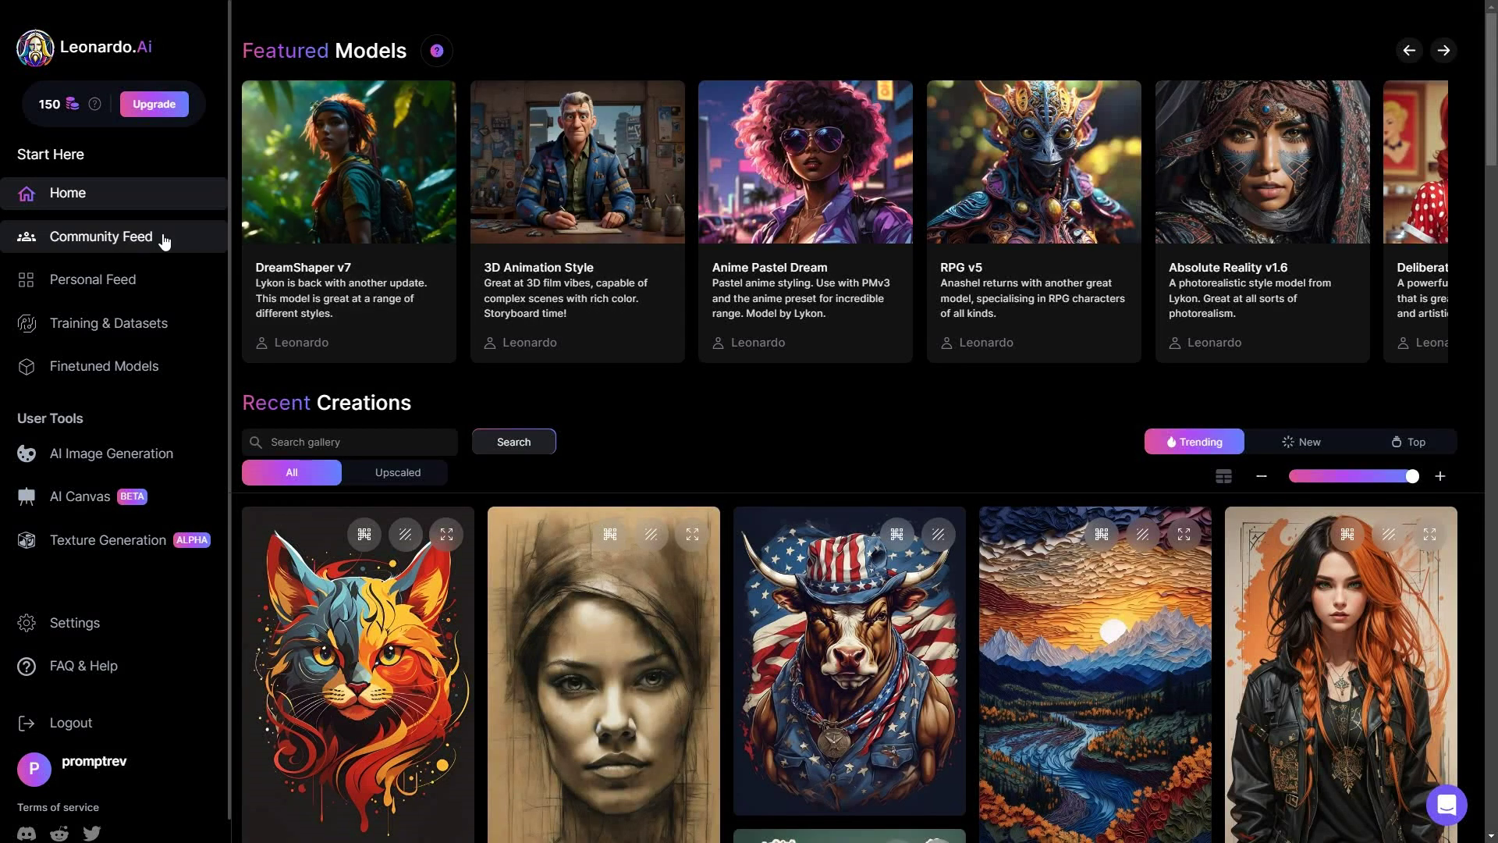
- Skim the Community Feed, then switch to the Personal Feed of your own desert ship generations
{"action": "left_click", "coordinate": [128, 240]}
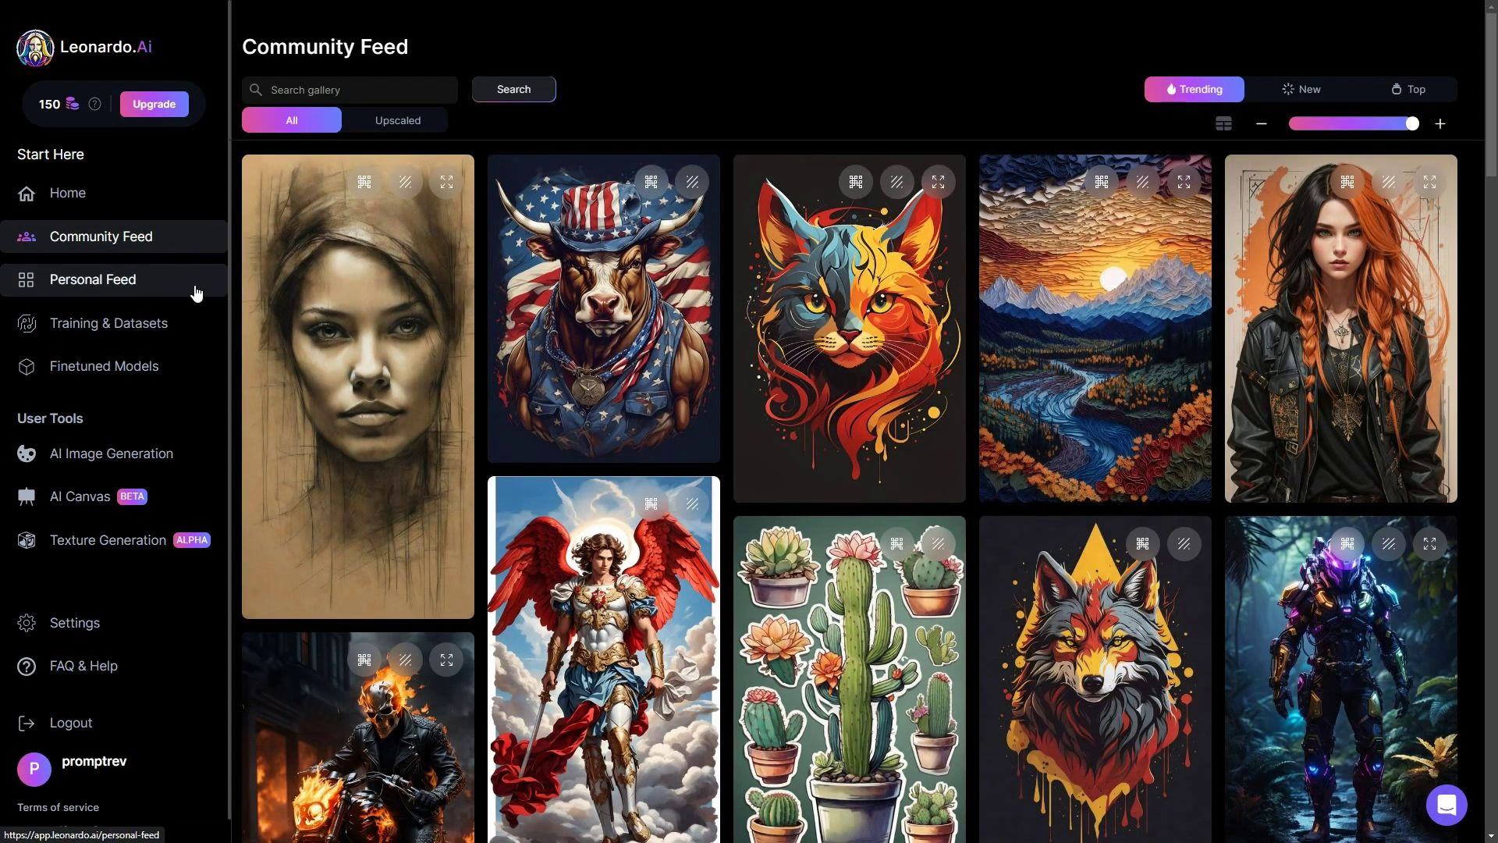
{"action": "scroll", "coordinate": [566, 457], "scroll_direction": "down", "scroll_amount": 4}
{"action": "scroll", "coordinate": [567, 458], "scroll_direction": "down", "scroll_amount": 2}
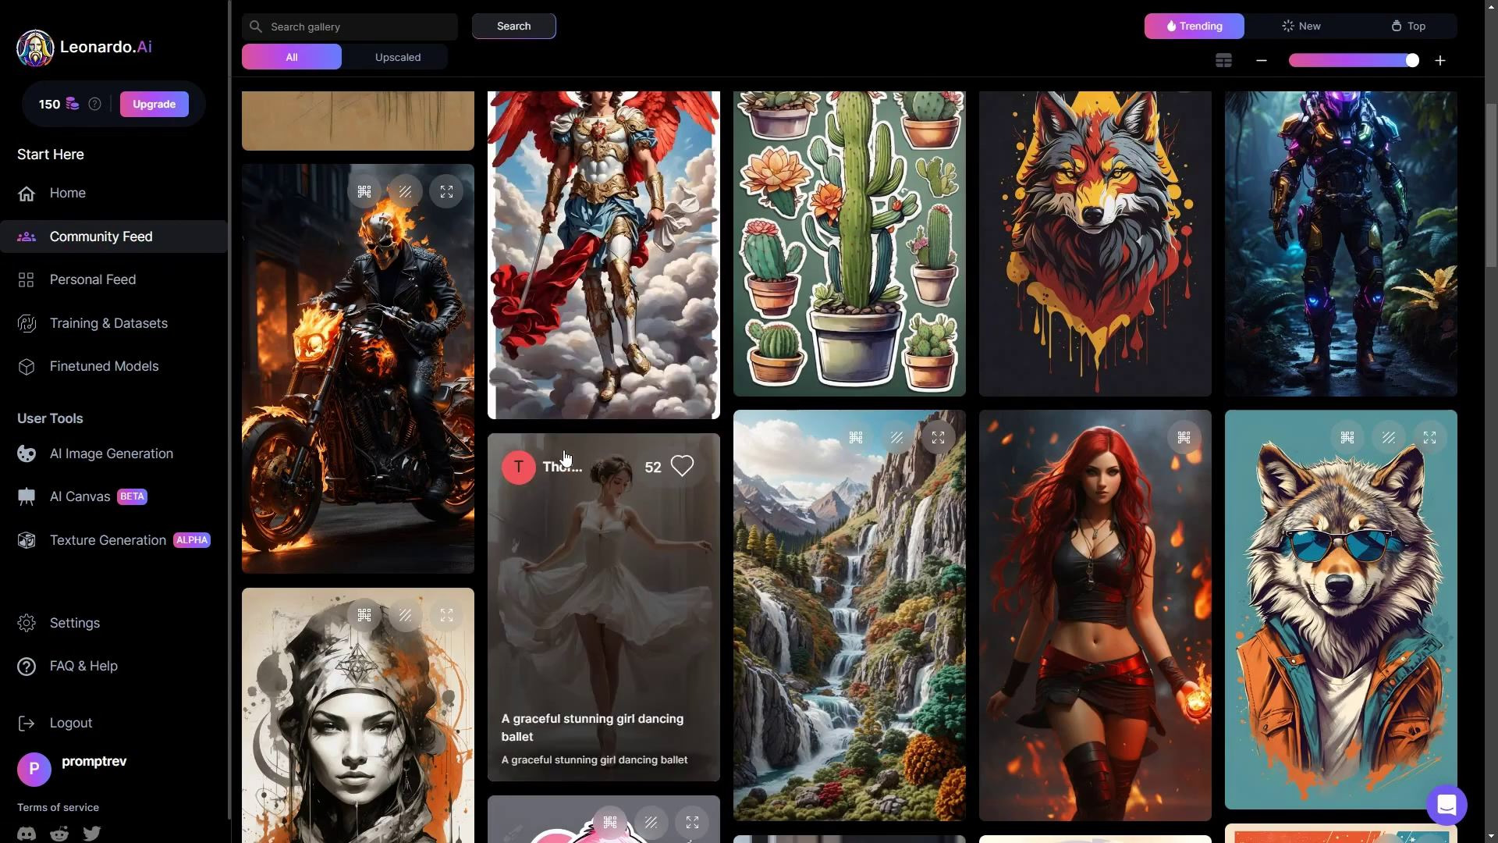
{"action": "scroll", "coordinate": [562, 458], "scroll_direction": "up", "scroll_amount": 6}
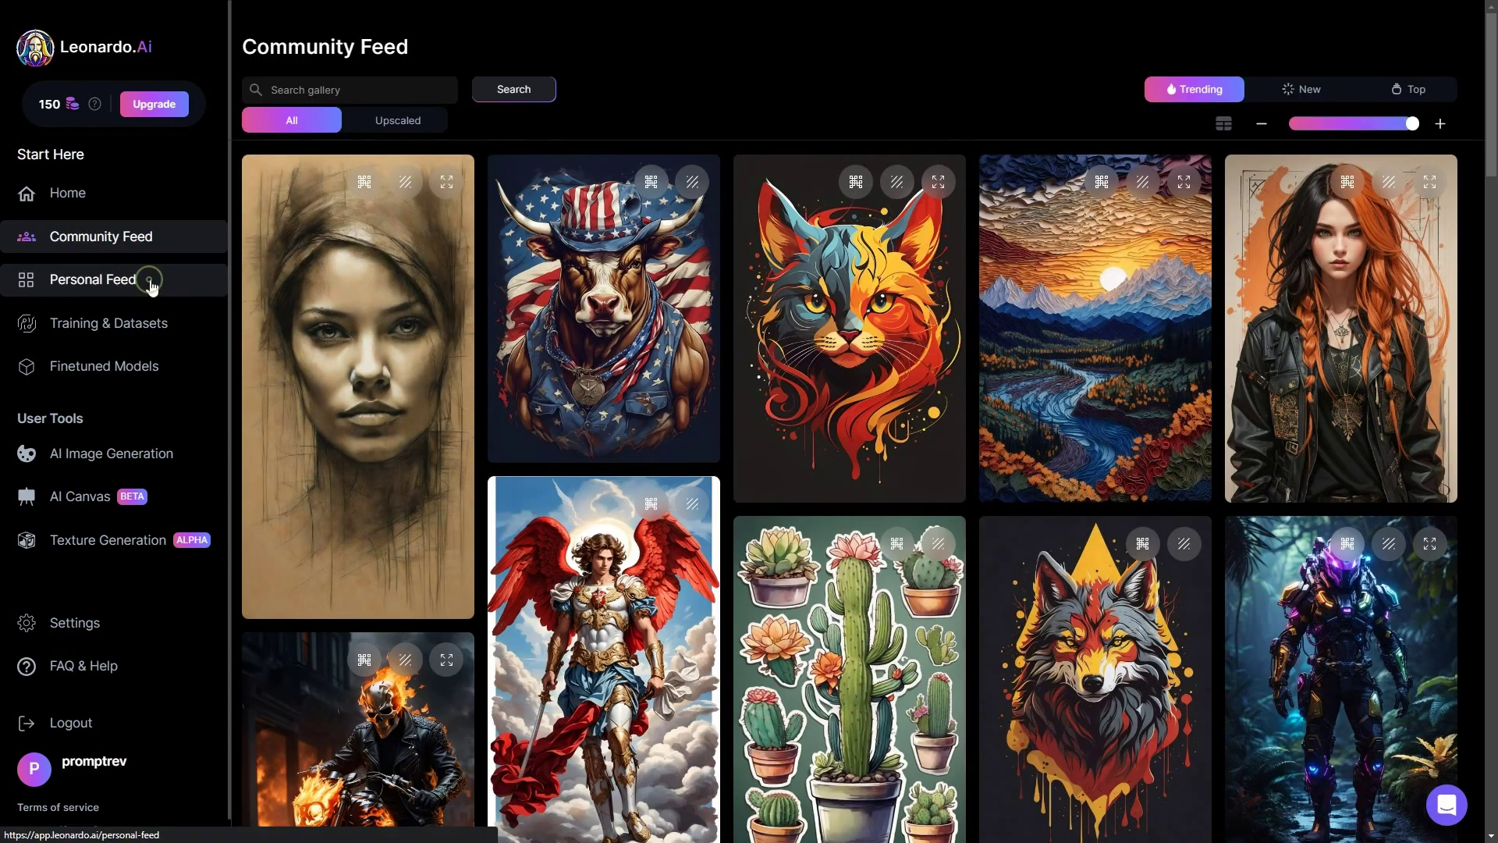
{"action": "left_click", "coordinate": [151, 288]}
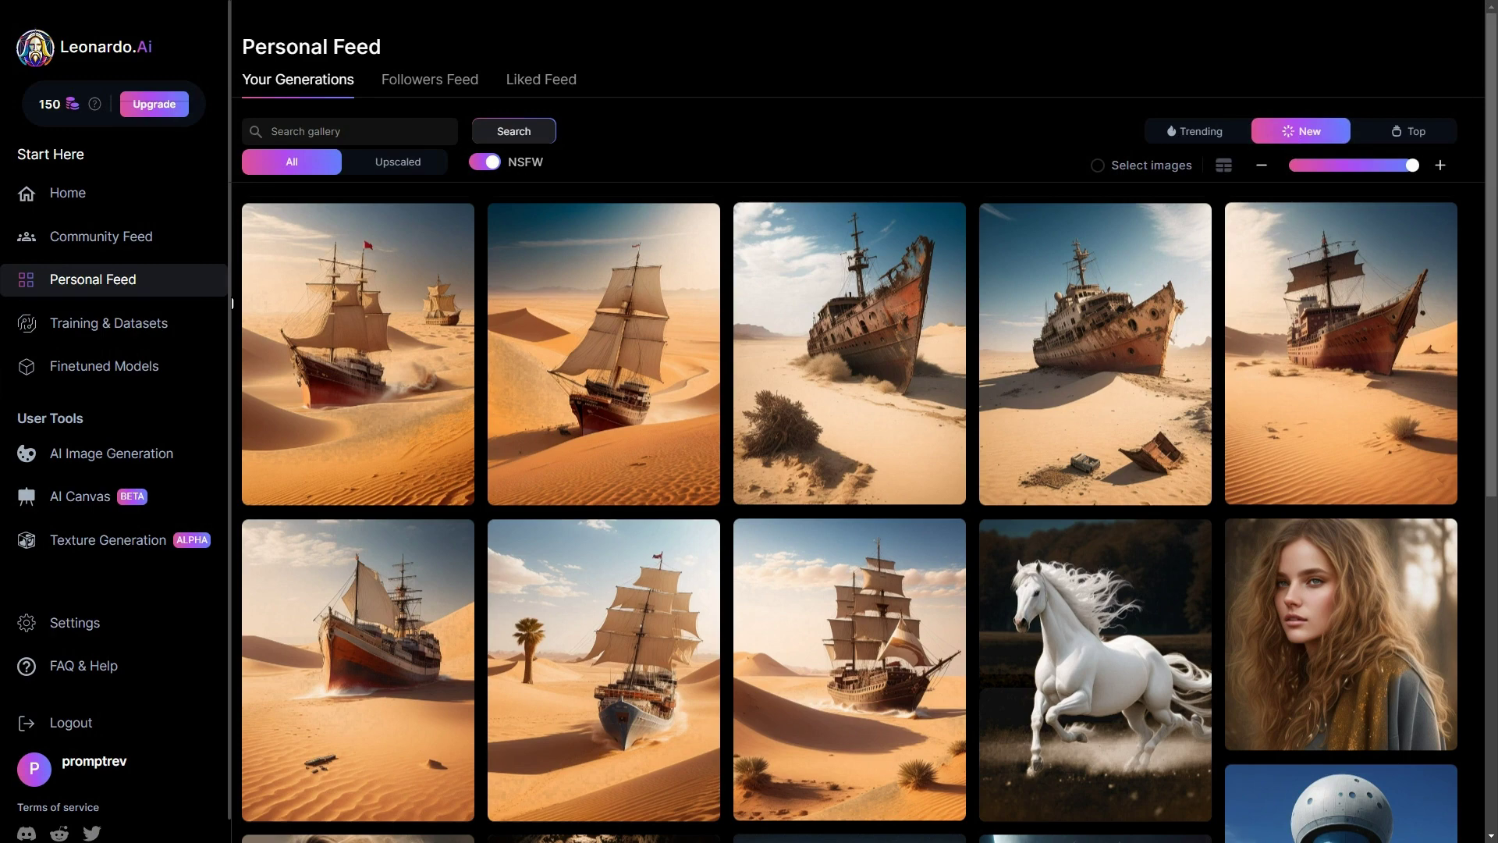
- Open Training & Datasets, preview the new dataset form without creating one, then go to Finetuned Models
{"action": "left_click", "coordinate": [165, 328]}
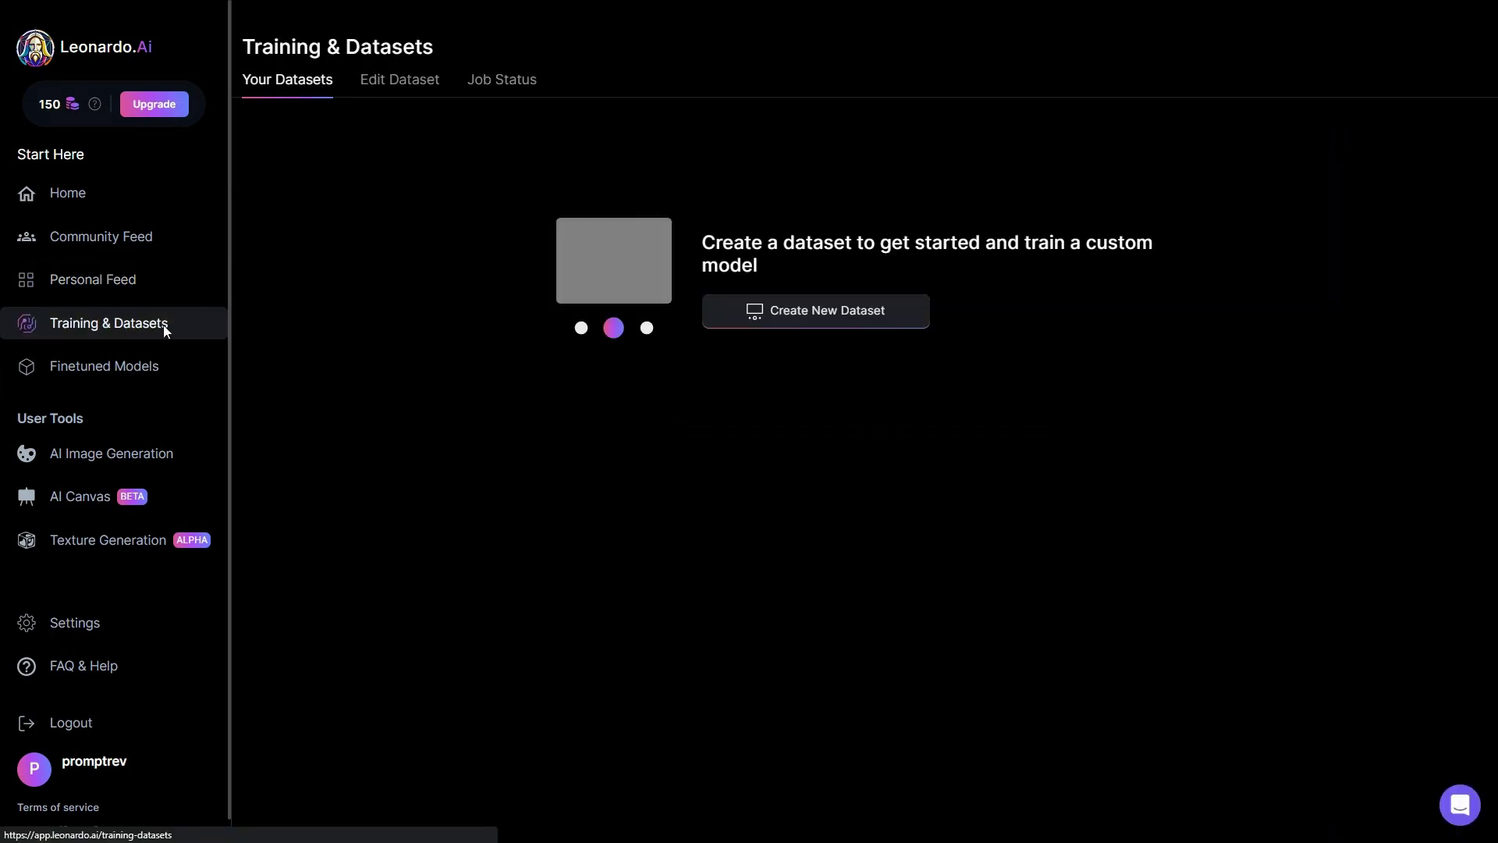
{"action": "left_click", "coordinate": [835, 320]}
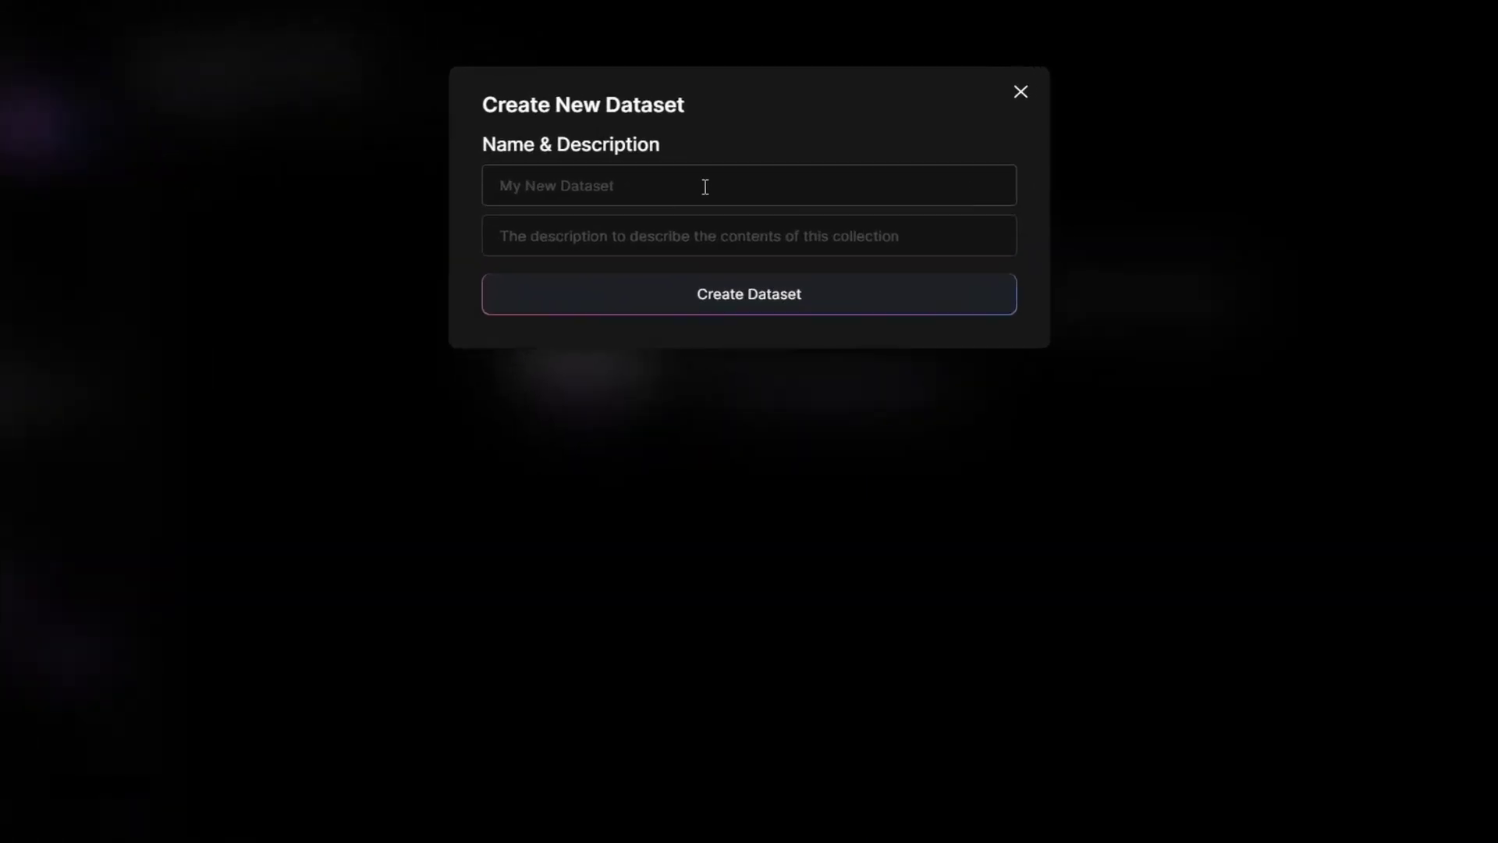
{"action": "left_click", "coordinate": [775, 160]}
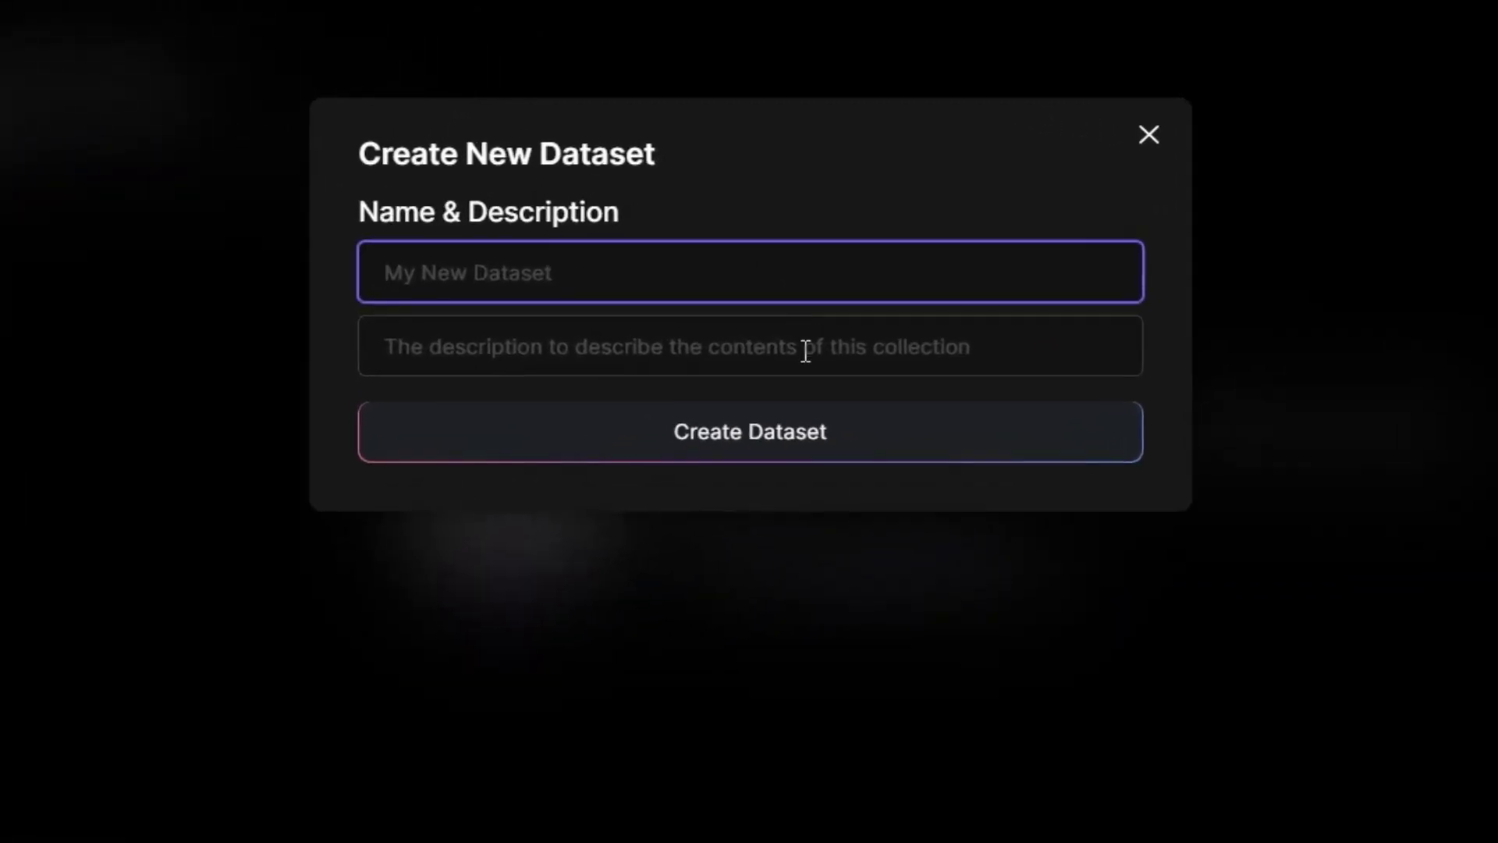
{"action": "left_click", "coordinate": [802, 329]}
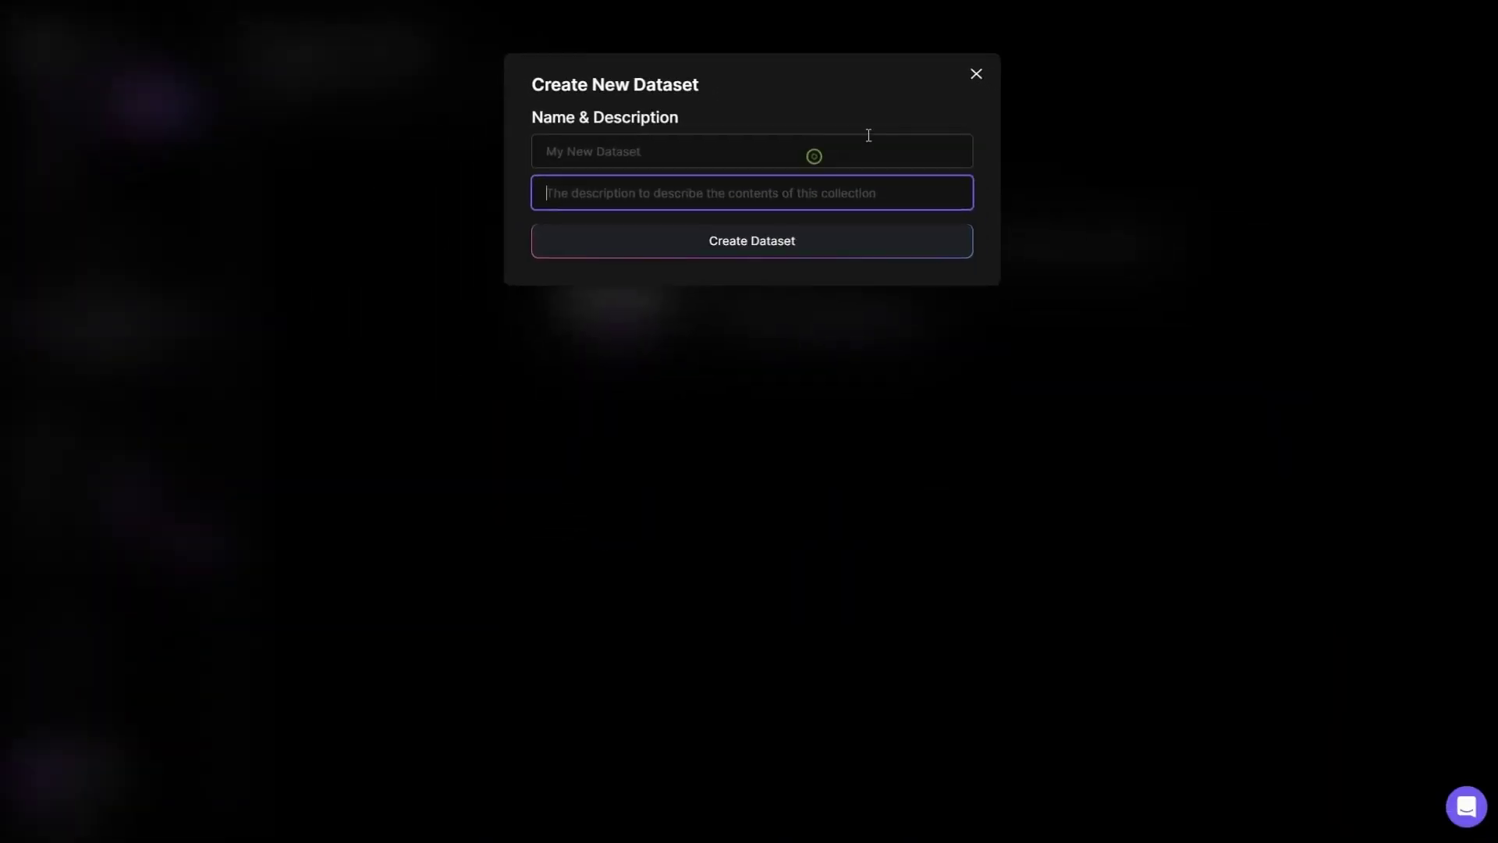
{"action": "left_click", "coordinate": [868, 141]}
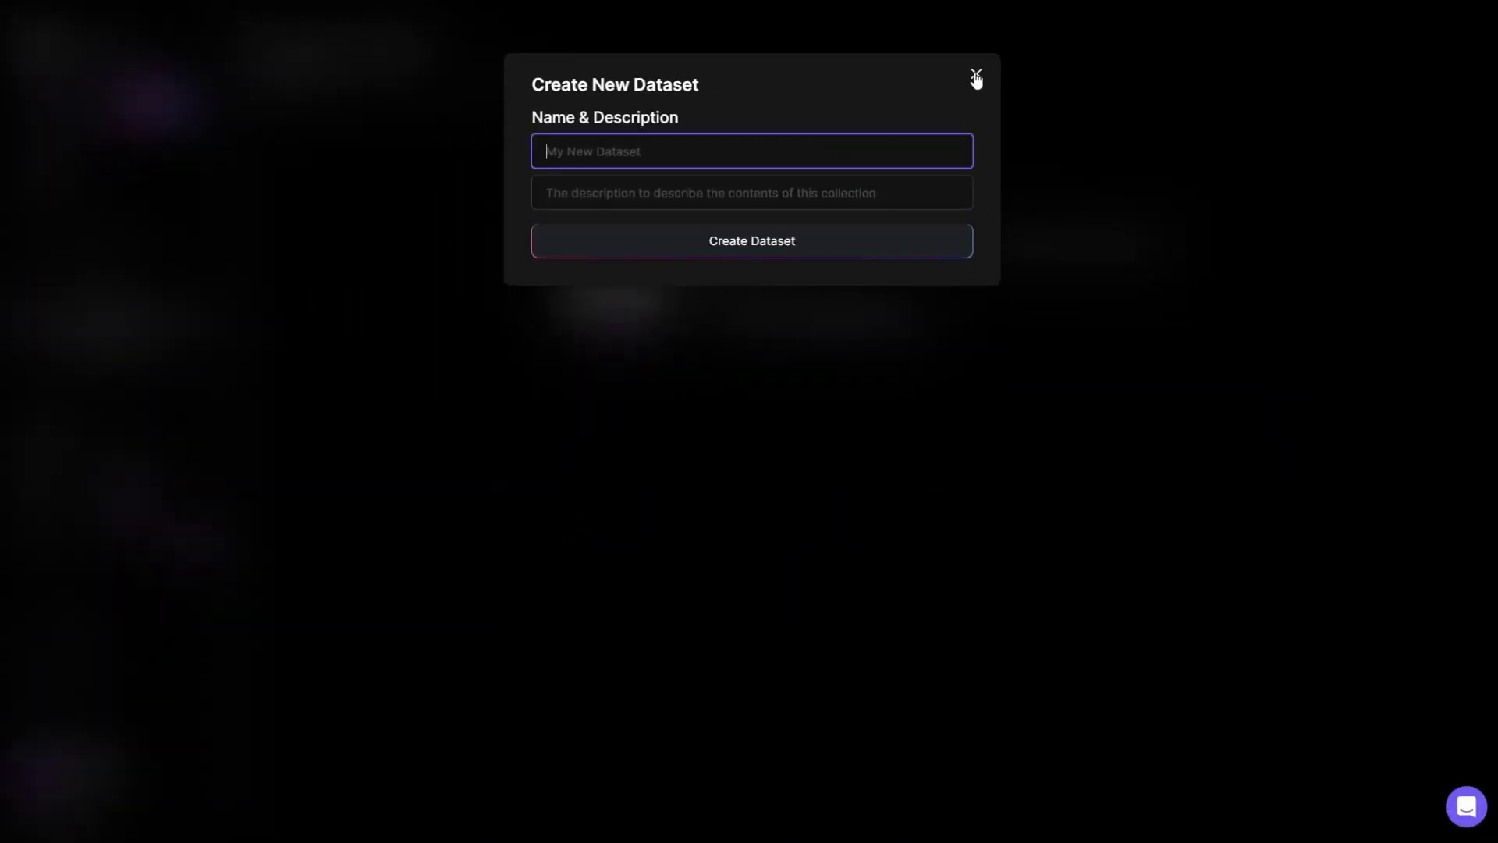
{"action": "left_click", "coordinate": [976, 74]}
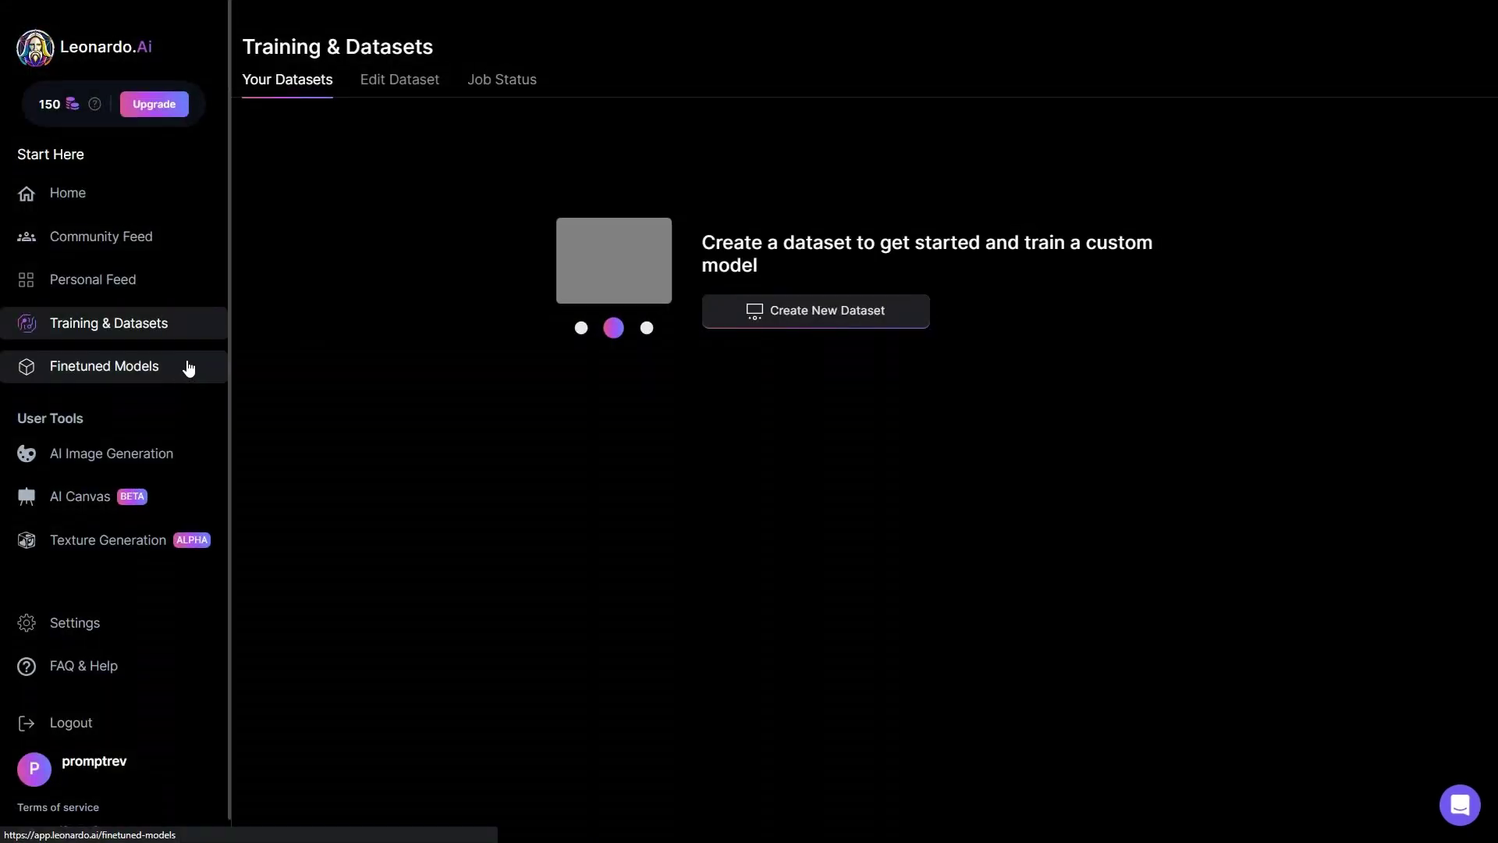
{"action": "left_click", "coordinate": [188, 368]}
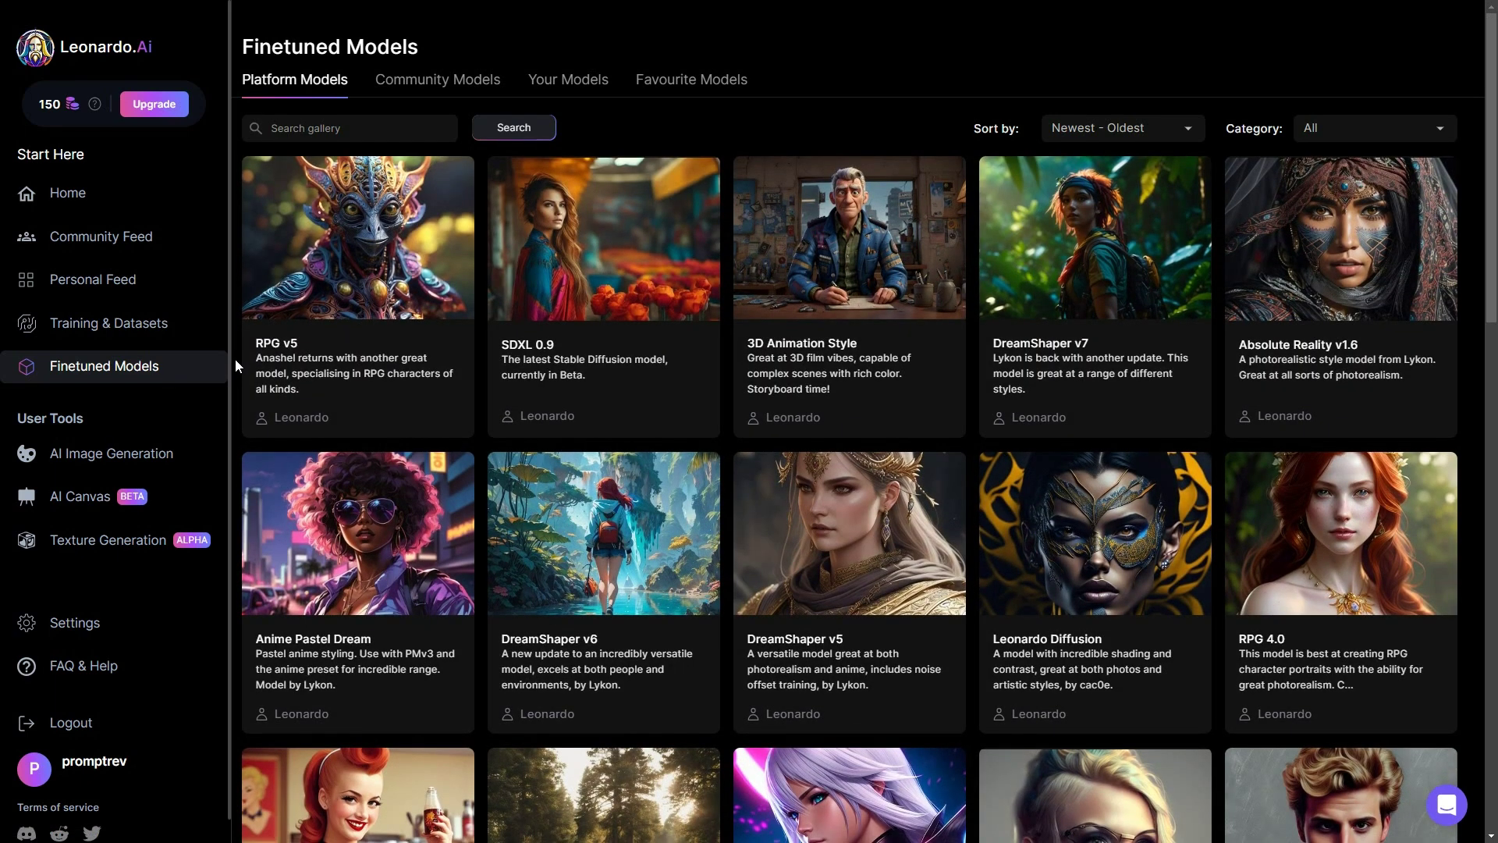
- Scroll through Platform Models, then the Community Models and Your Models tabs
{"action": "scroll", "coordinate": [235, 360], "scroll_direction": "down", "scroll_amount": 4}
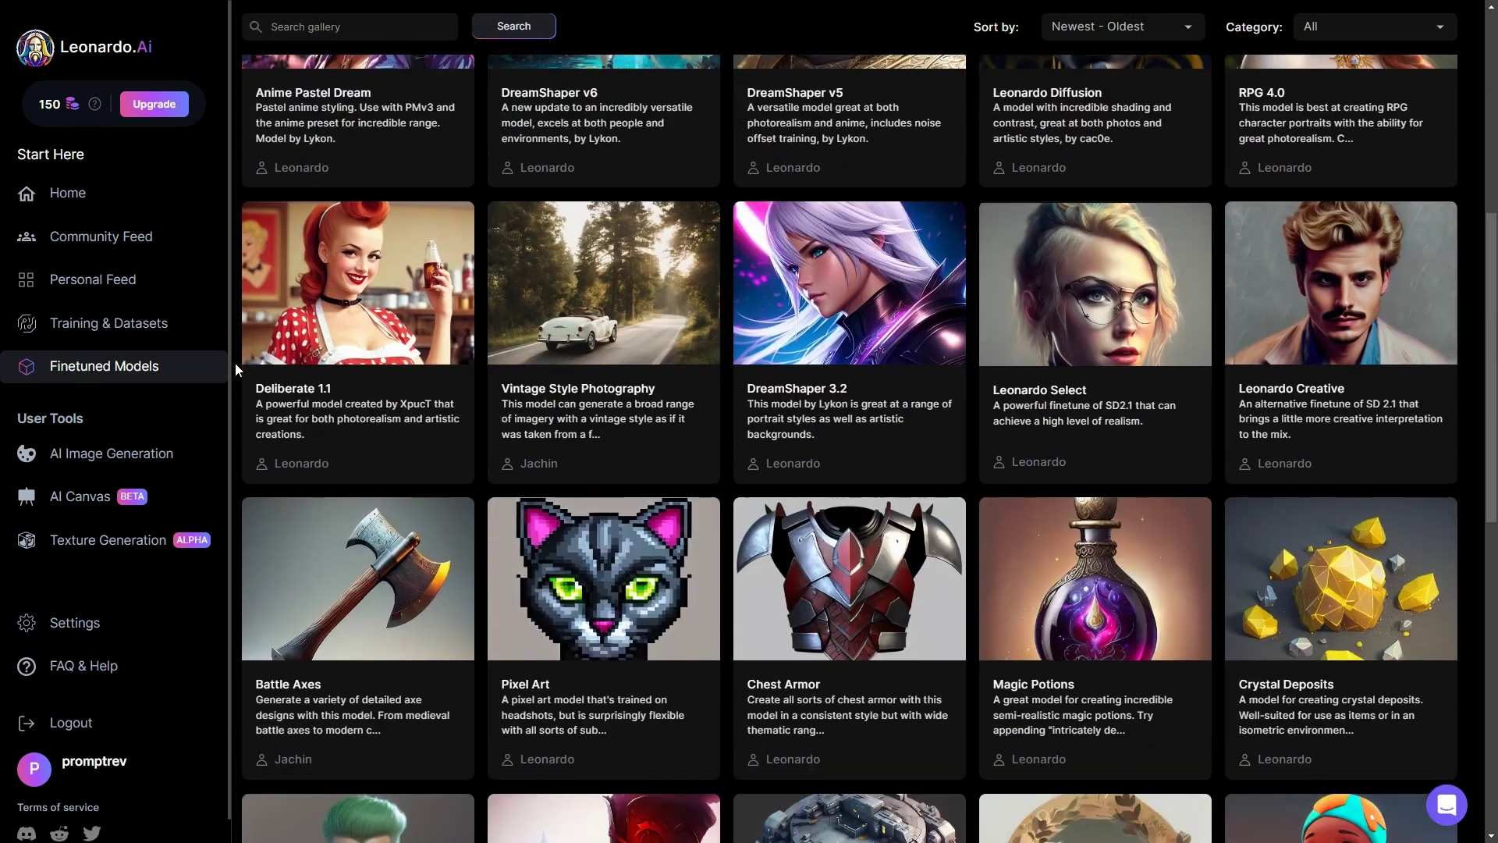
{"action": "scroll", "coordinate": [236, 362], "scroll_direction": "up", "scroll_amount": 4}
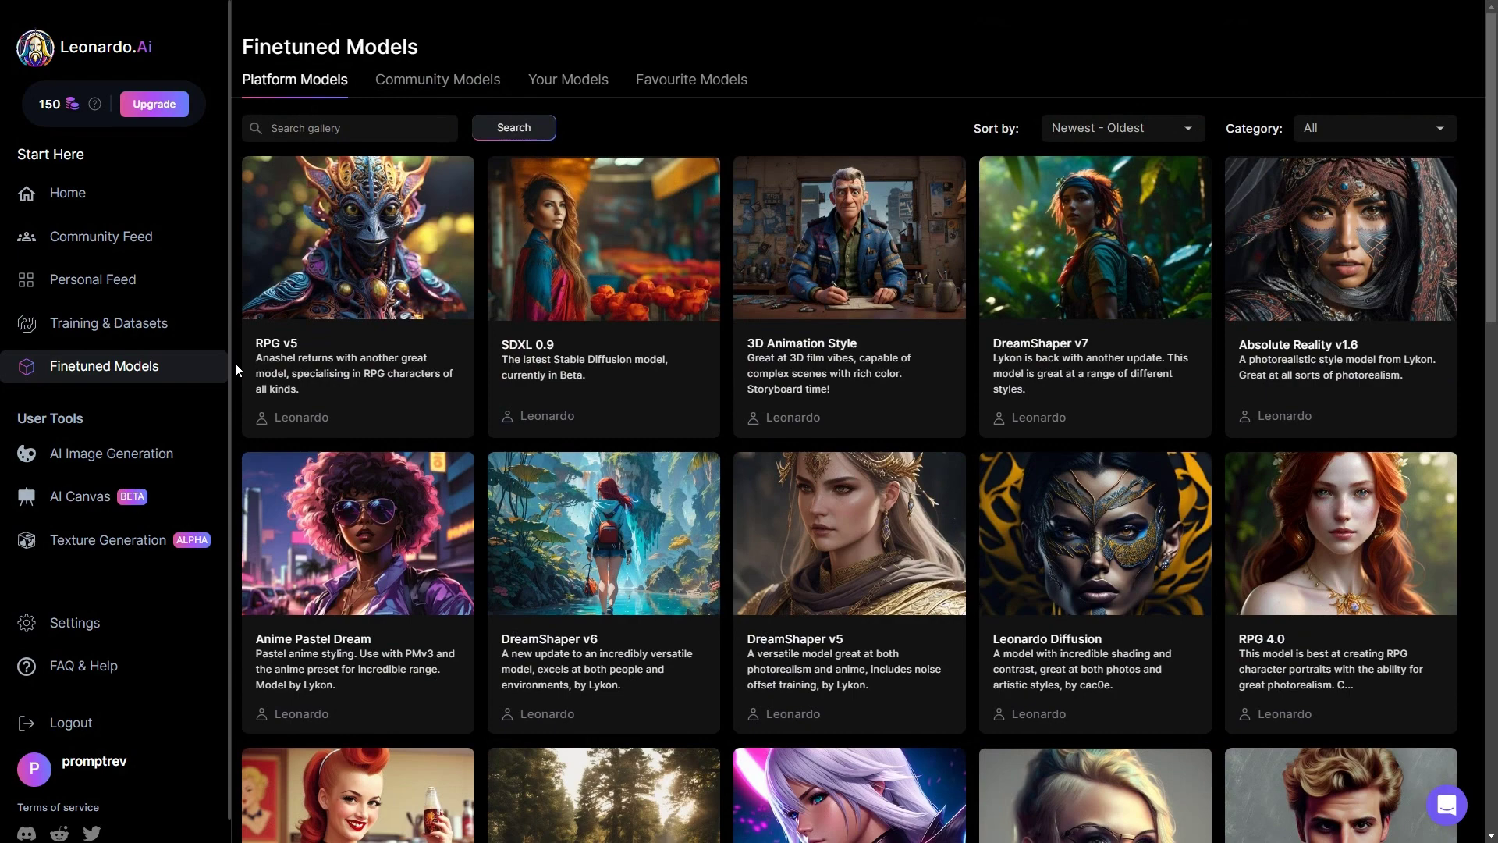
{"action": "left_click", "coordinate": [431, 83]}
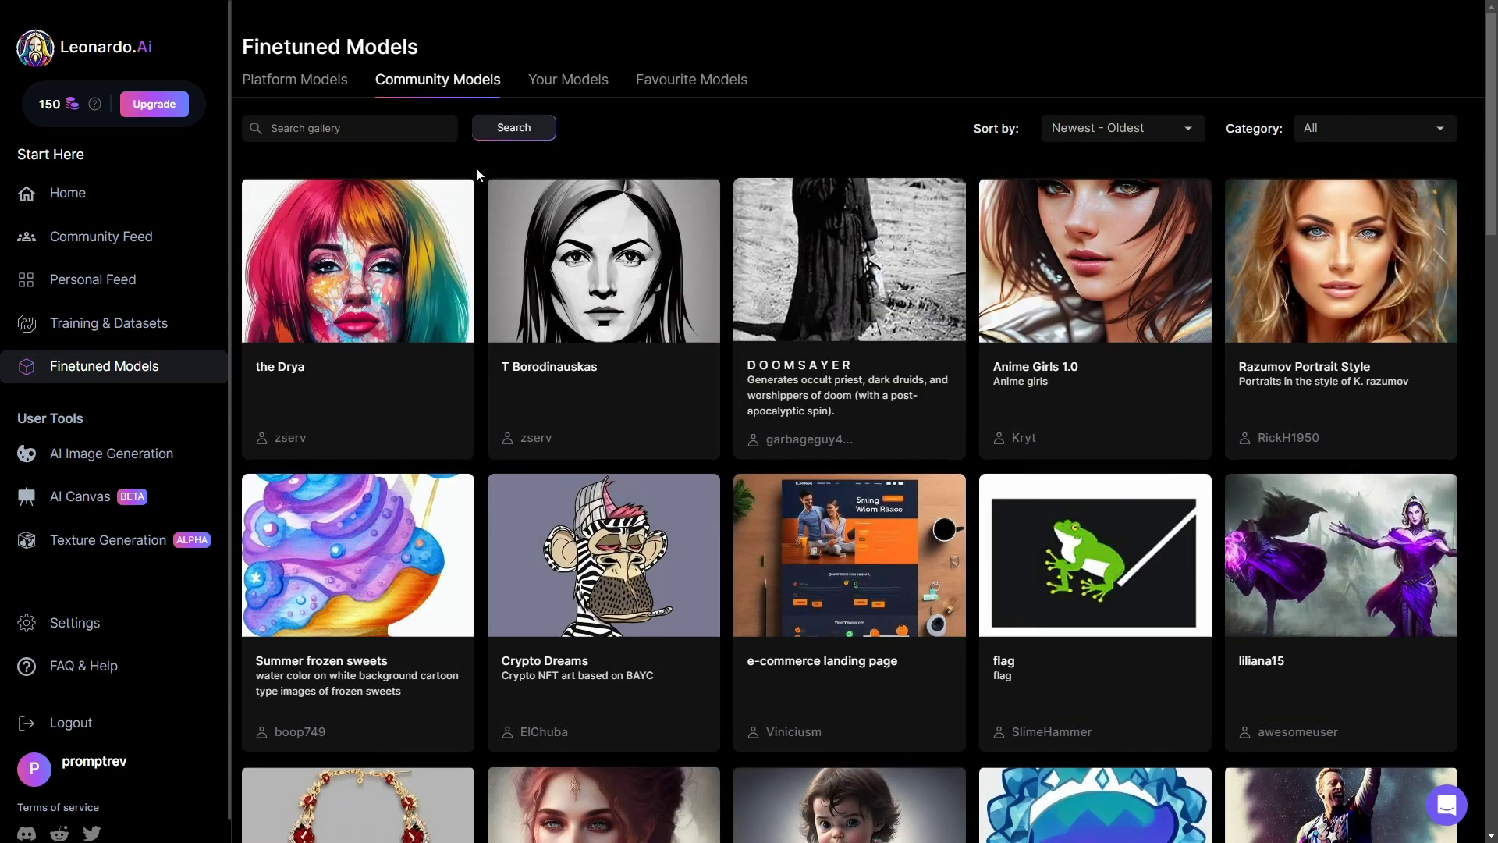
{"action": "scroll", "coordinate": [477, 173], "scroll_direction": "down", "scroll_amount": 4}
{"action": "scroll", "coordinate": [477, 167], "scroll_direction": "down", "scroll_amount": 3}
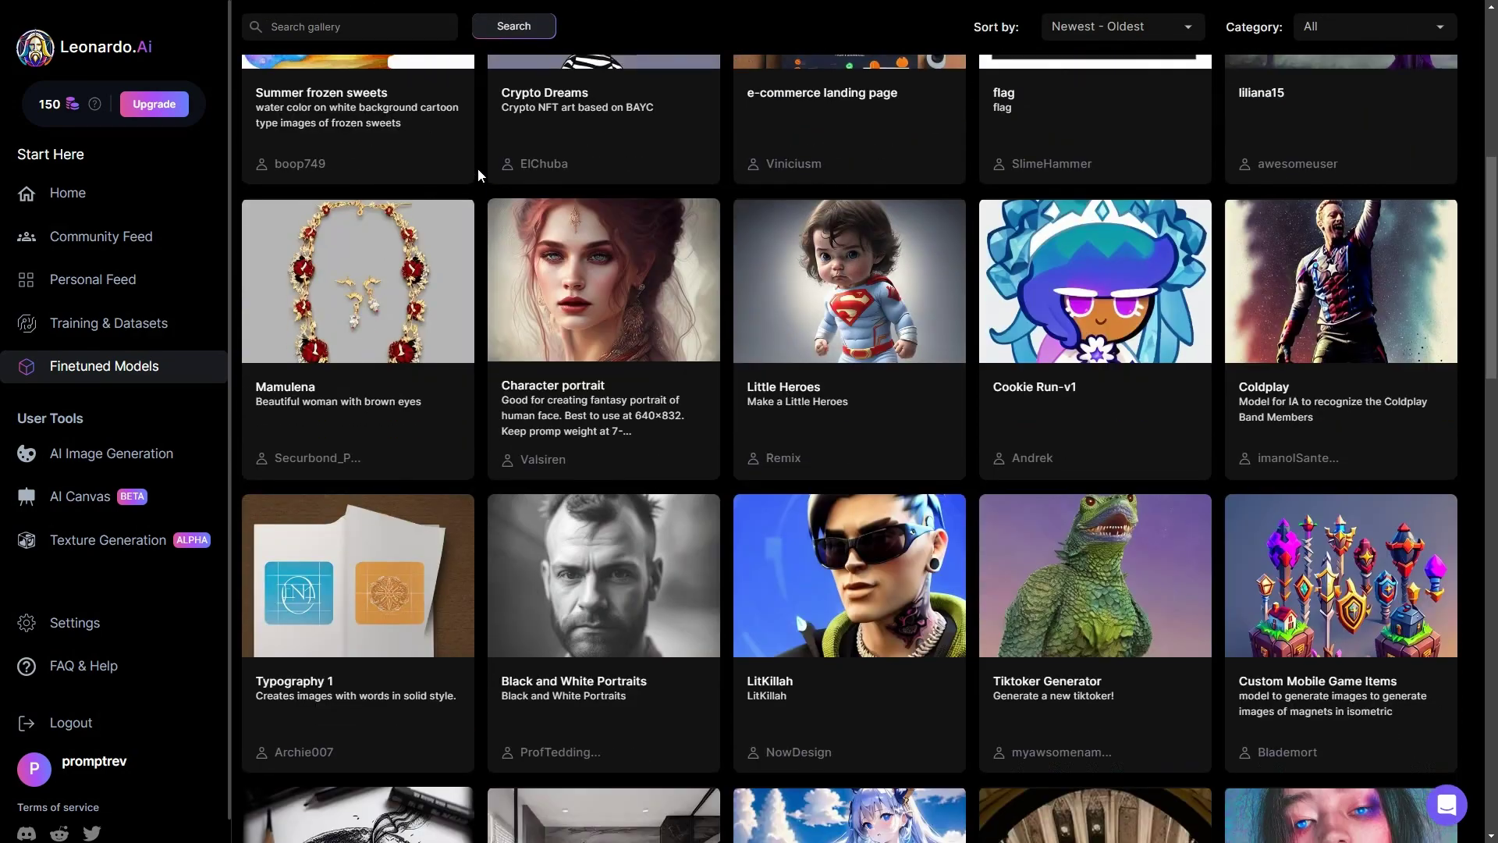
{"action": "scroll", "coordinate": [478, 167], "scroll_direction": "up", "scroll_amount": 7}
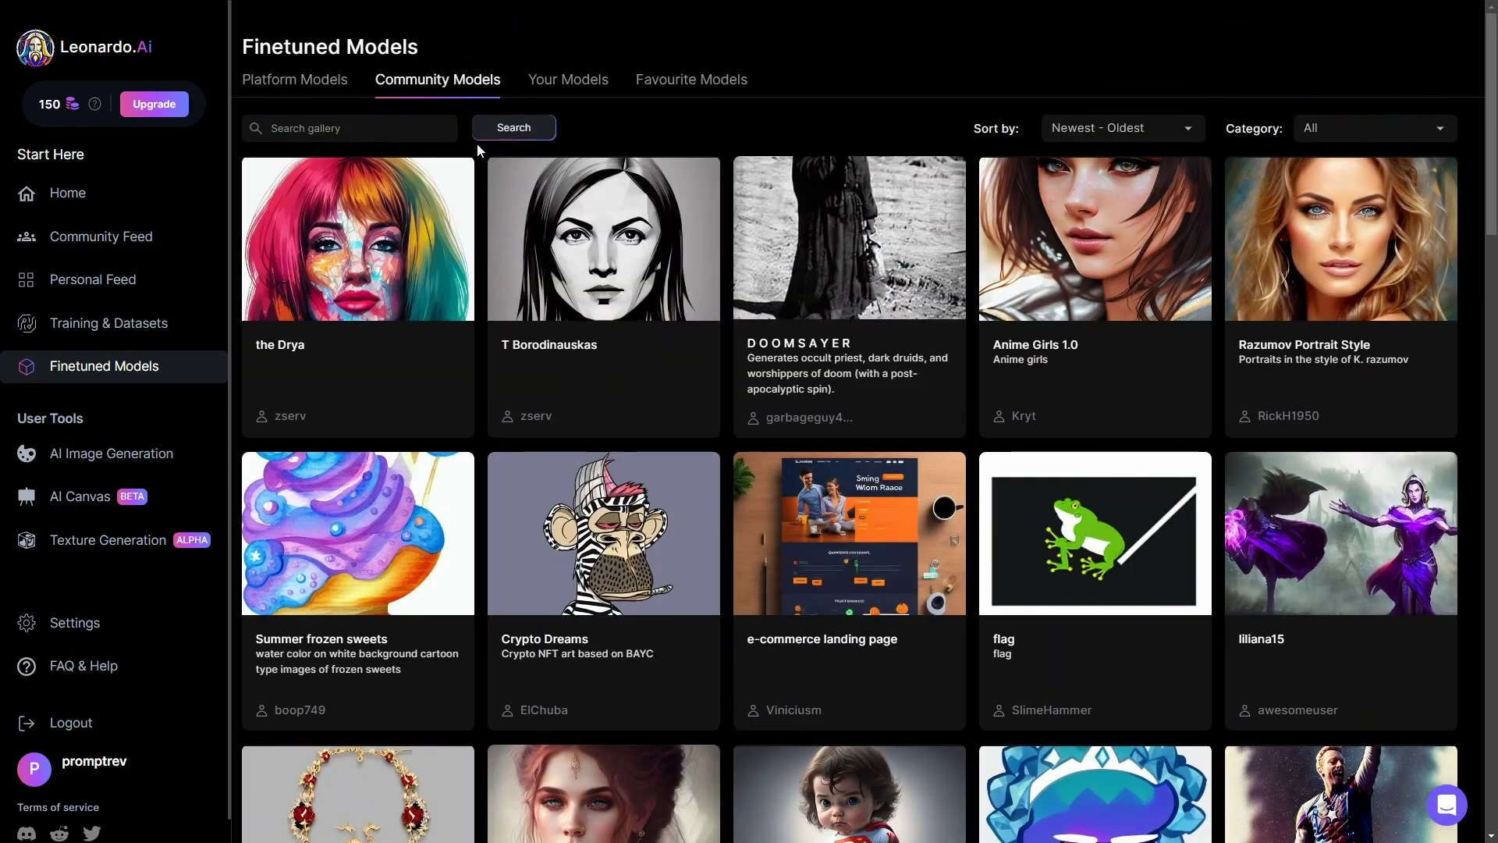
{"action": "left_click", "coordinate": [581, 83]}
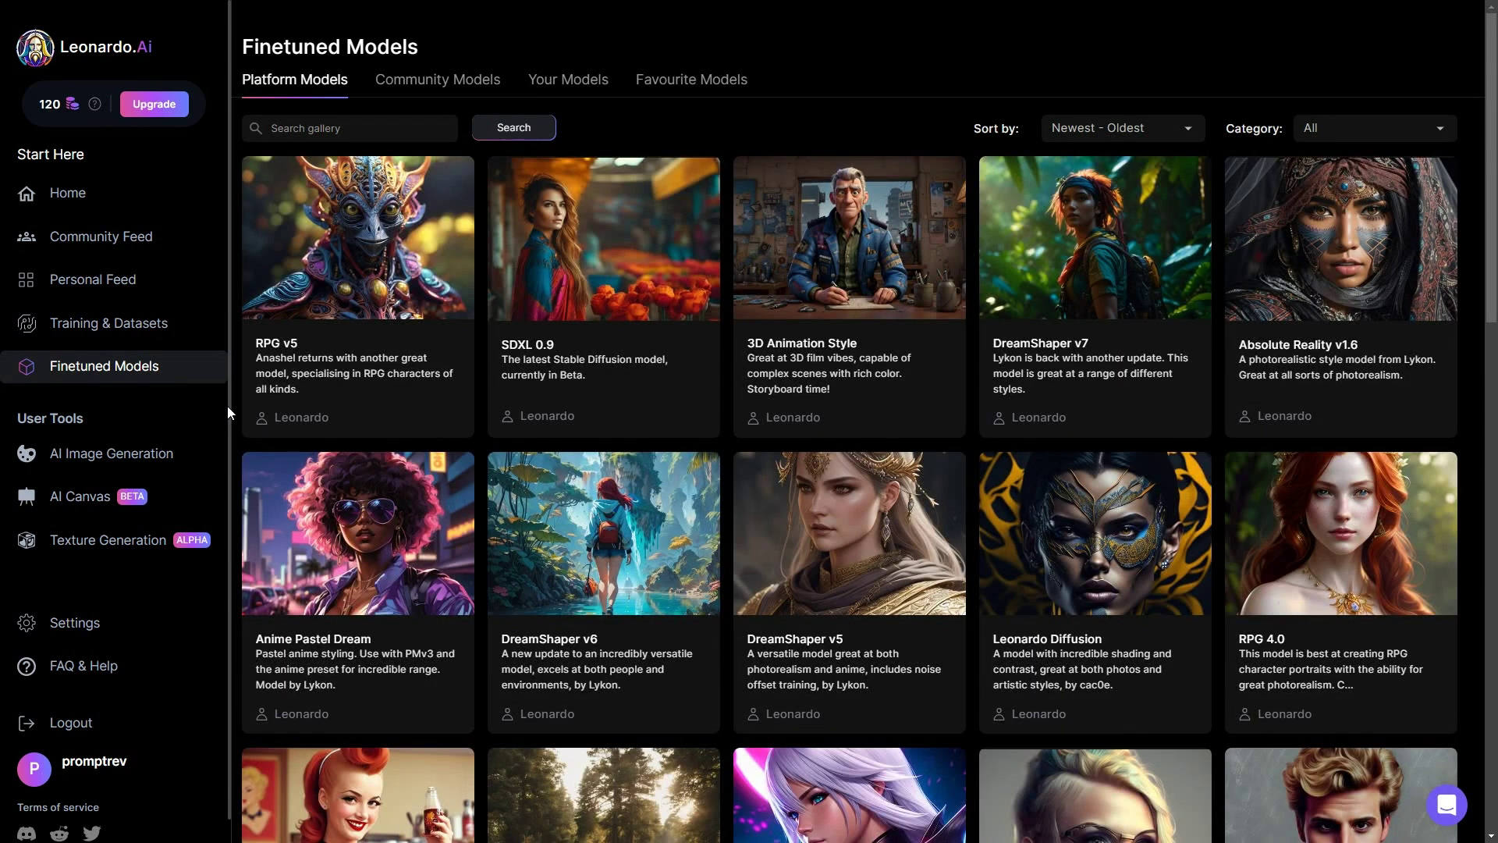
{"action": "scroll", "coordinate": [233, 401], "scroll_direction": "down", "scroll_amount": 4}
{"action": "scroll", "coordinate": [233, 401], "scroll_direction": "up", "scroll_amount": 4}
- In AI Image Generation, open DreamShaper v6's details via Select Custom Model's platform models
{"action": "left_click", "coordinate": [190, 453]}
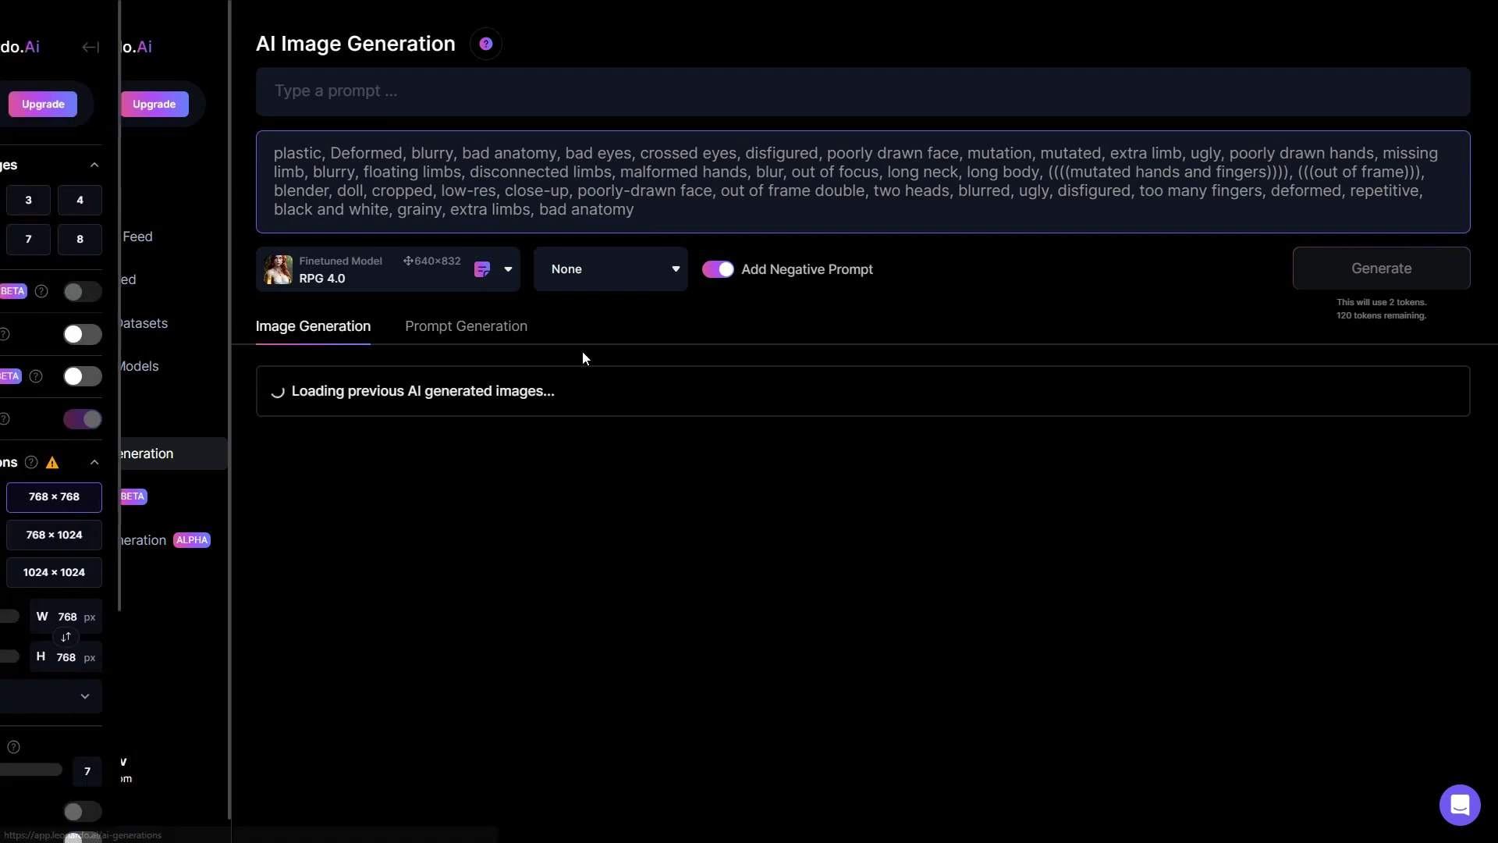
{"action": "left_click", "coordinate": [512, 93]}
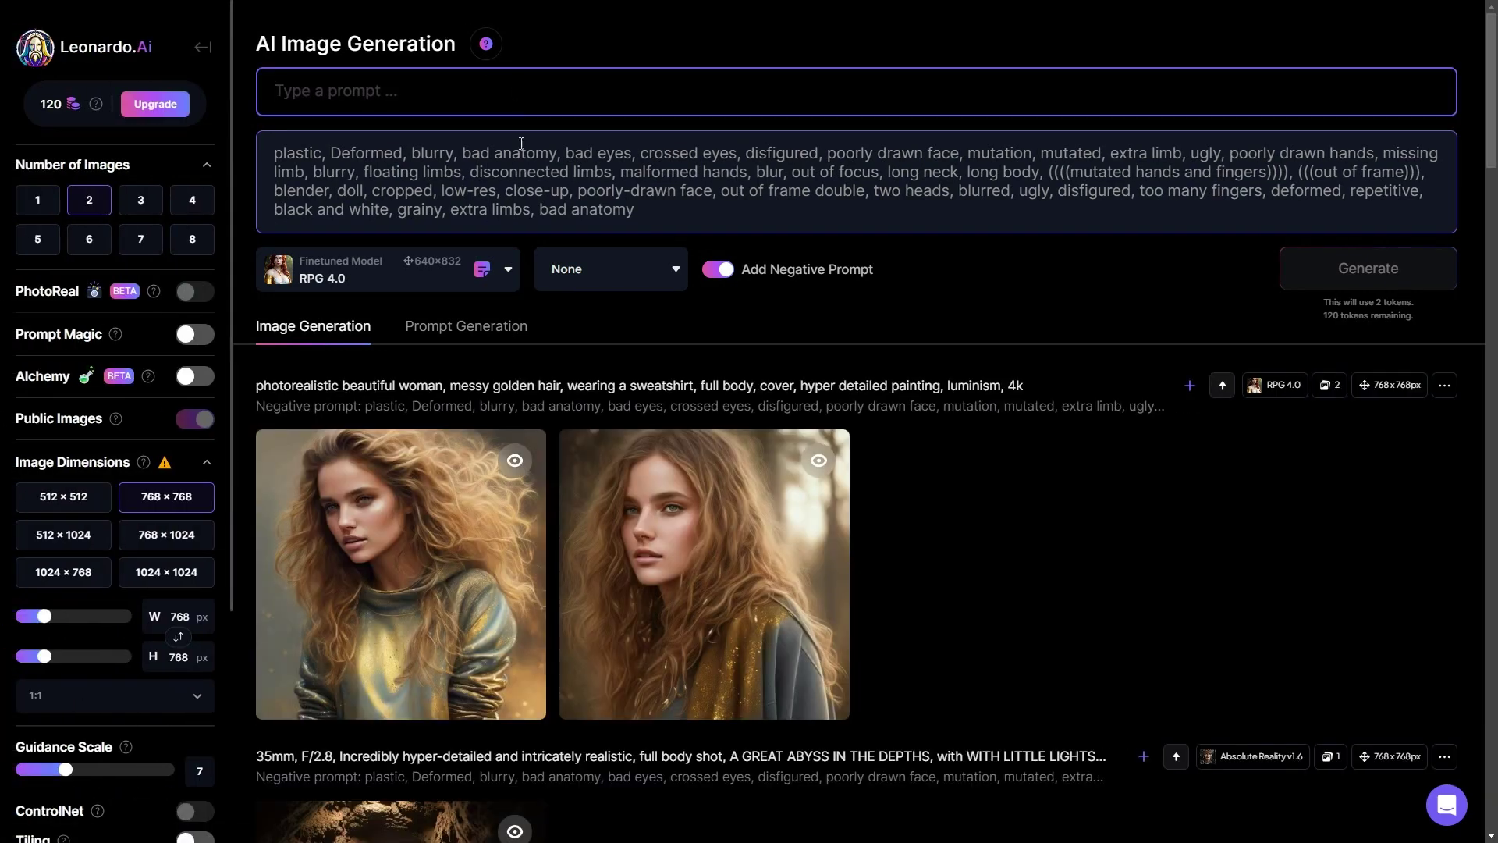
{"action": "left_click", "coordinate": [508, 271]}
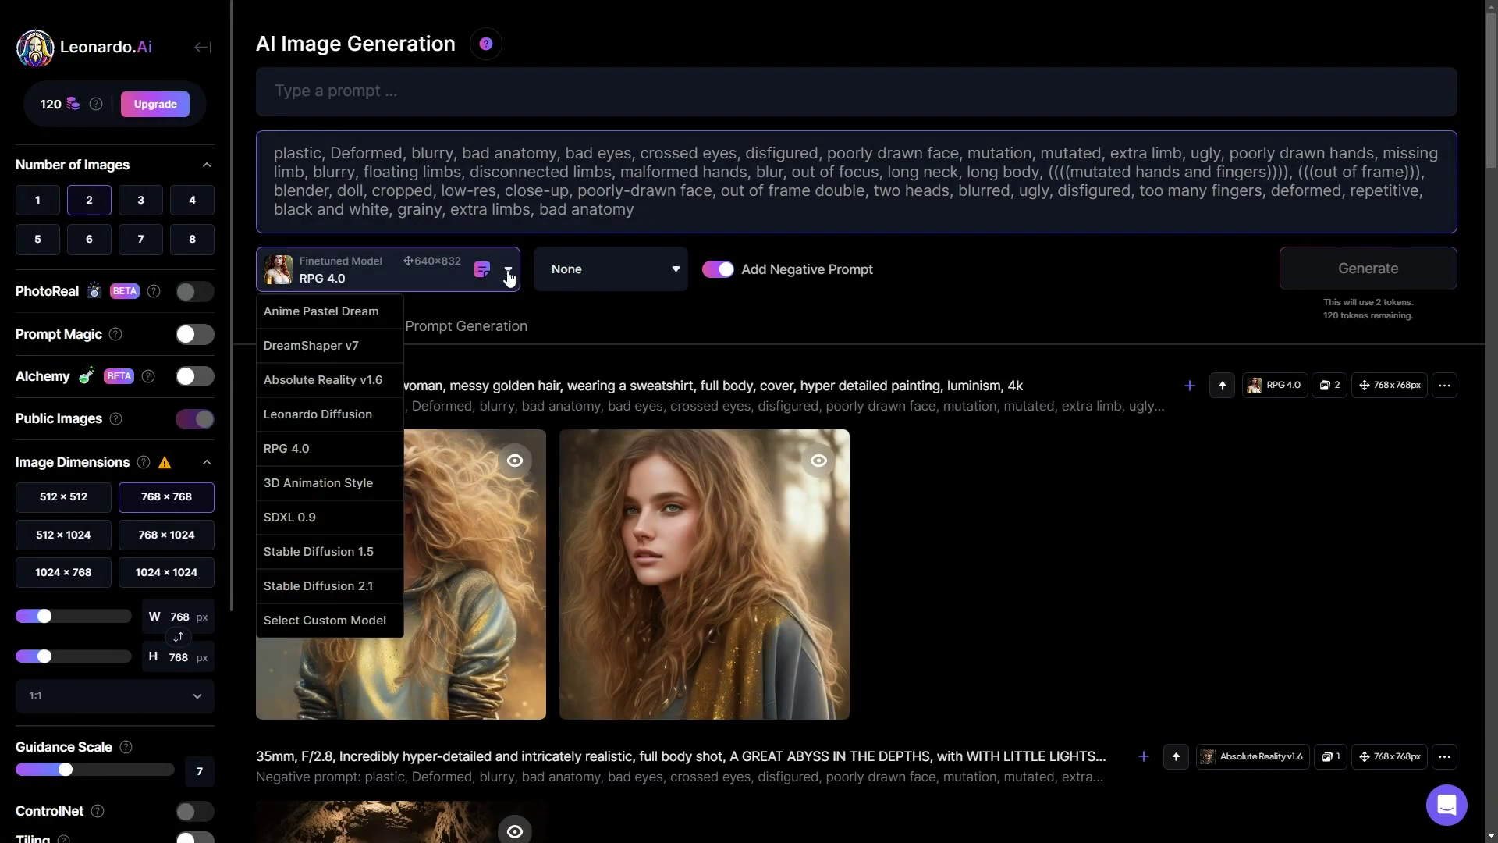
{"action": "left_click", "coordinate": [348, 621]}
{"action": "left_click", "coordinate": [600, 156]}
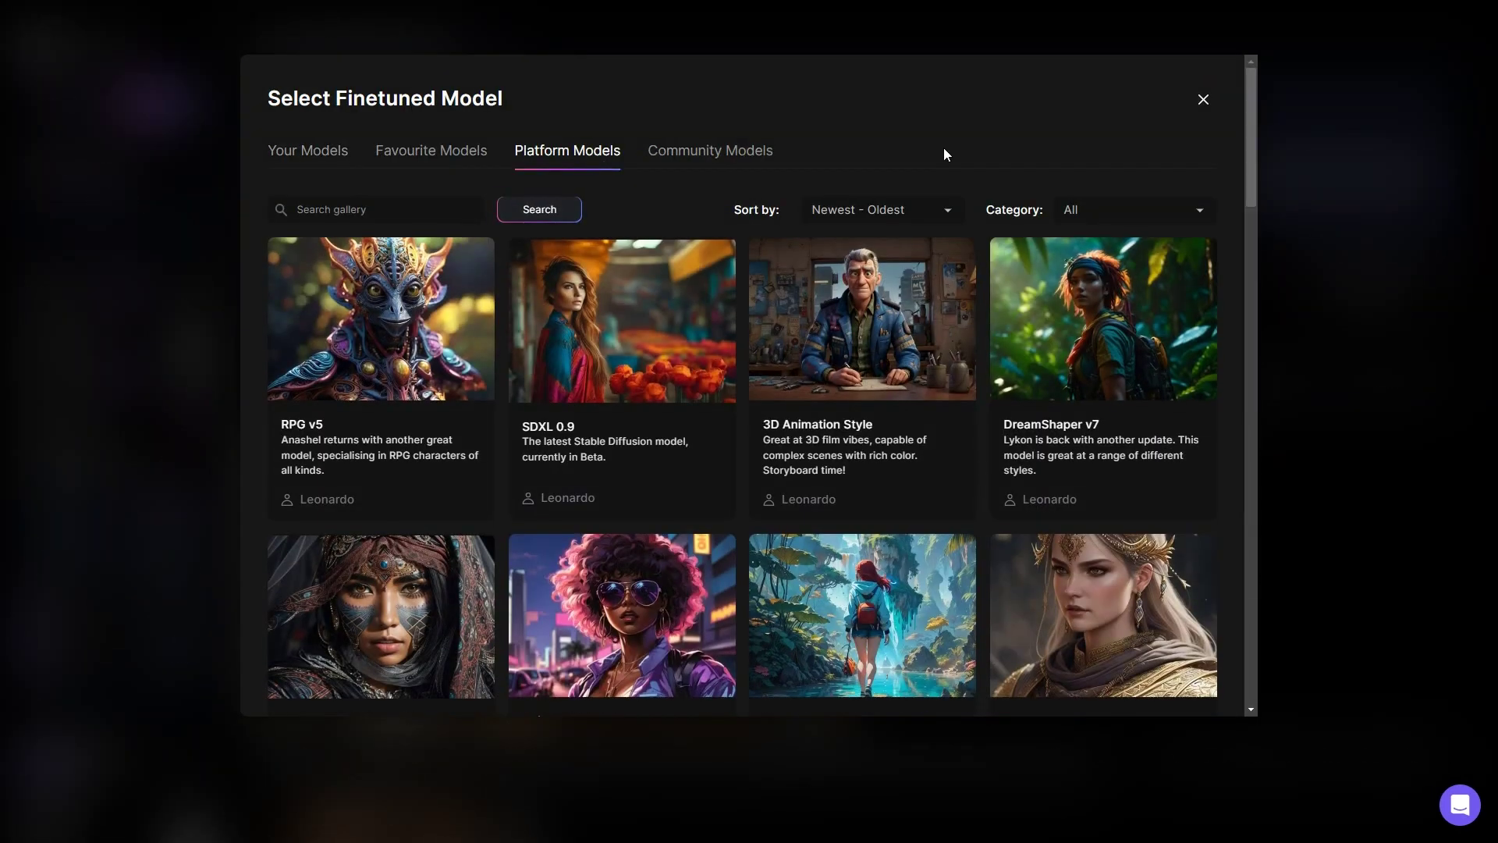
{"action": "scroll", "coordinate": [920, 390], "scroll_direction": "down", "scroll_amount": 5}
{"action": "scroll", "coordinate": [886, 627], "scroll_direction": "up", "scroll_amount": 5}
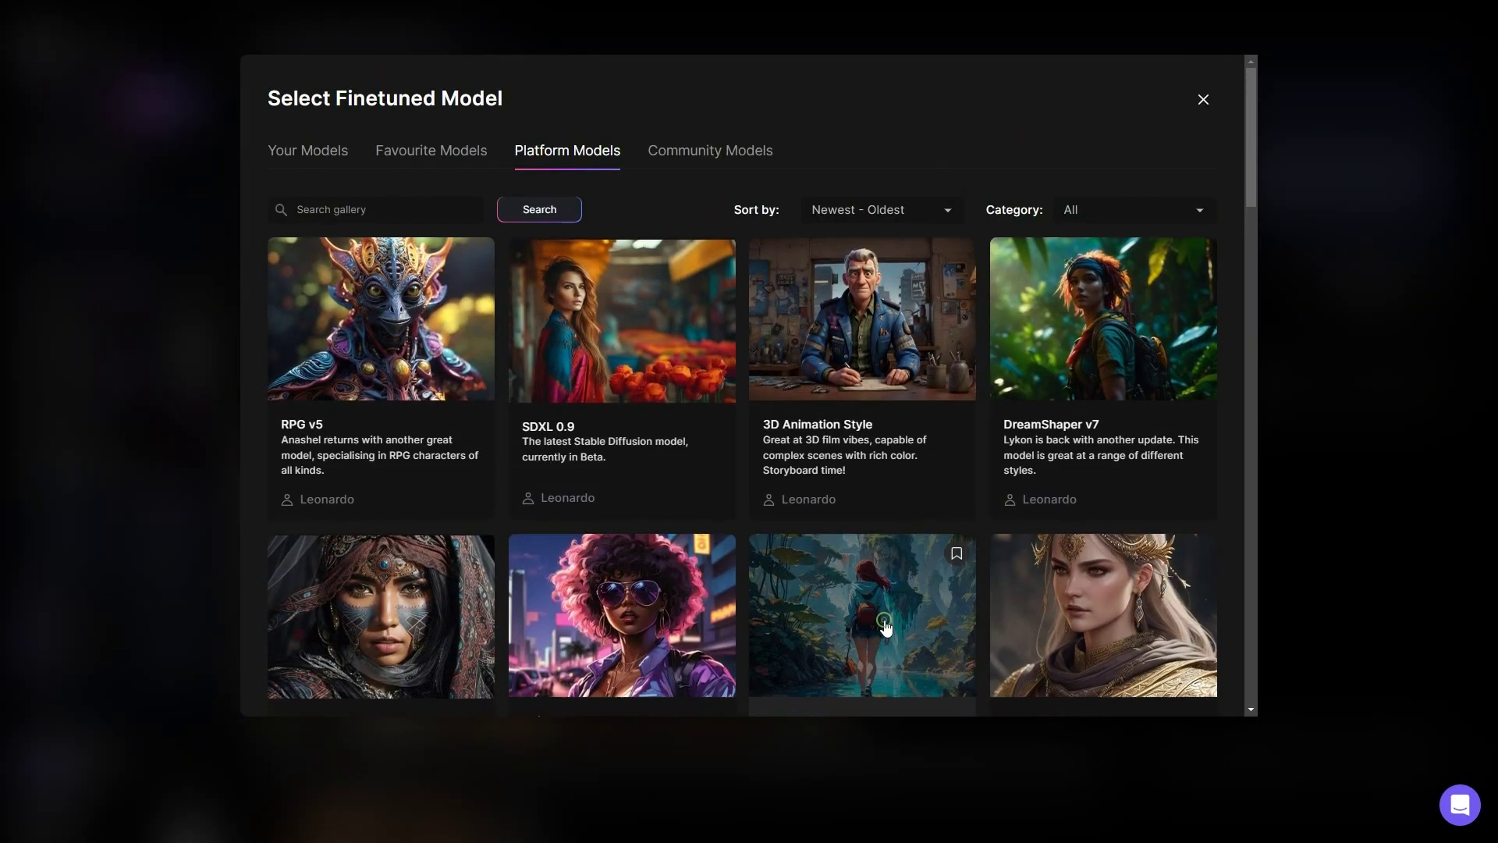
{"action": "left_click", "coordinate": [886, 626]}
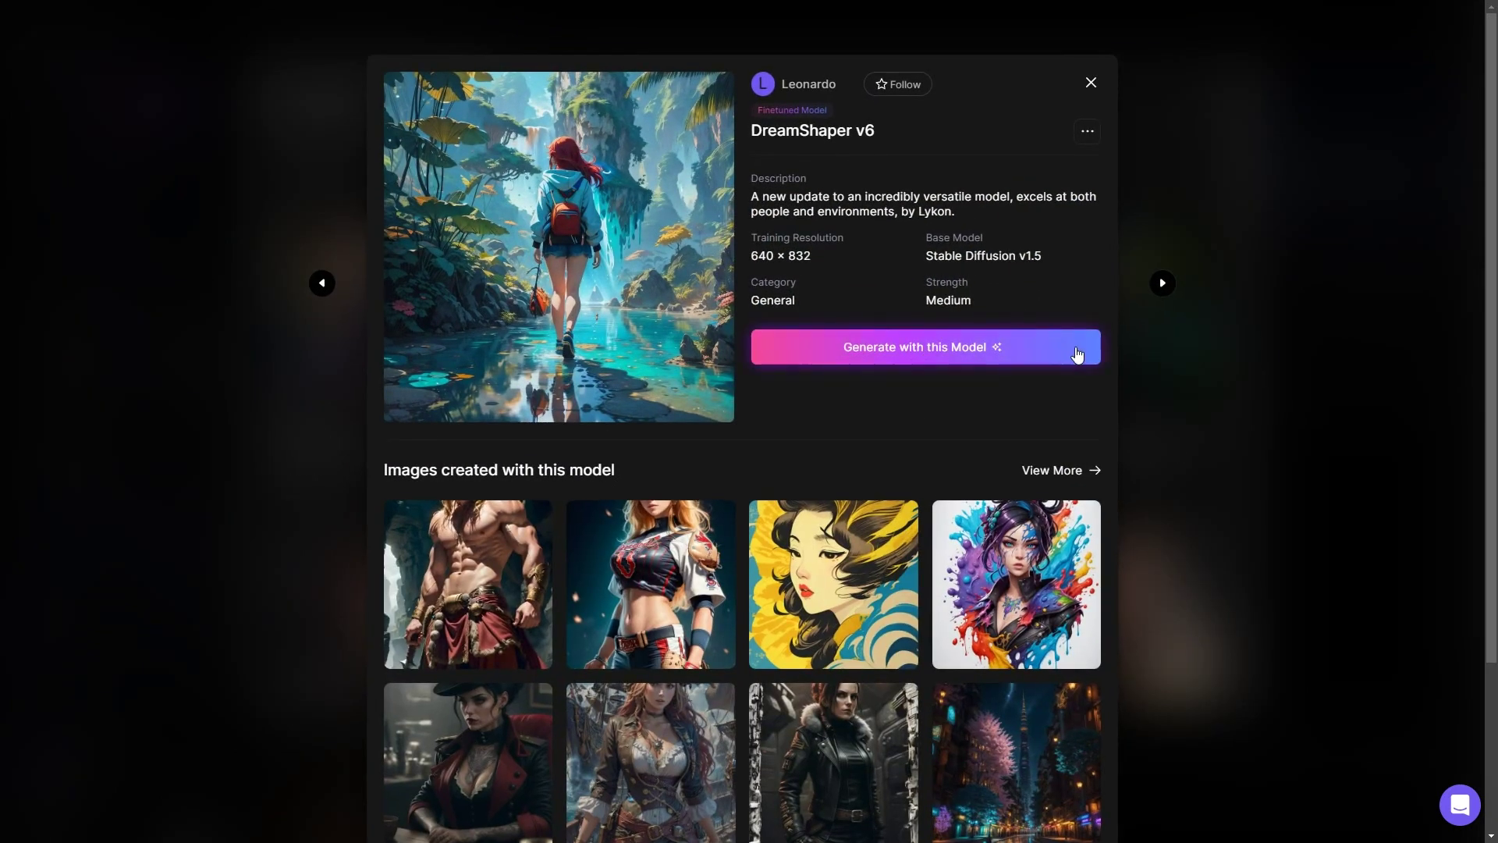
{"action": "left_click", "coordinate": [1078, 353]}
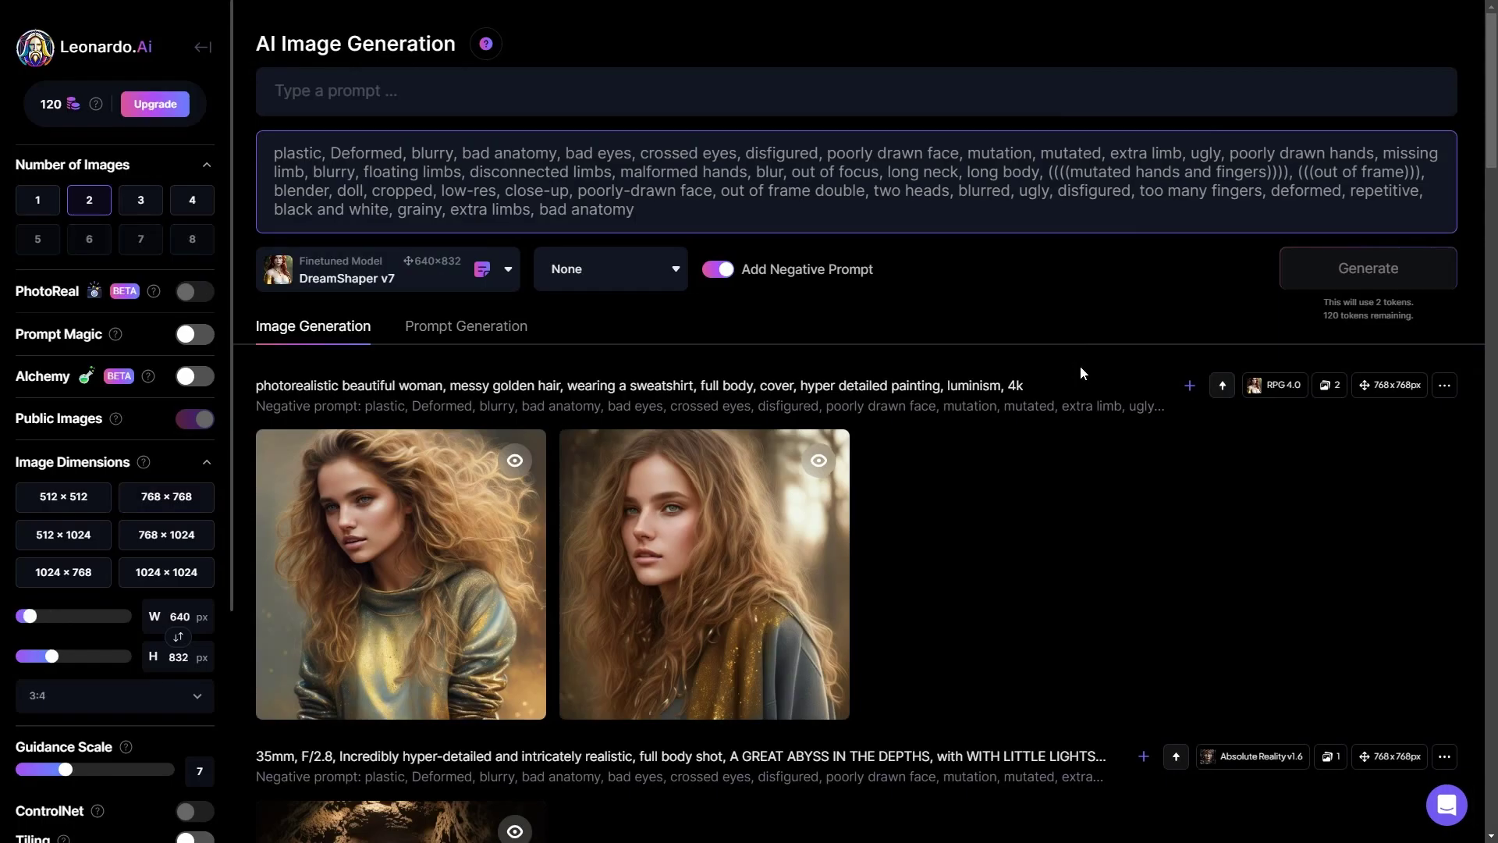
{"action": "left_click_drag", "start_coordinate": [276, 154], "coordinate": [629, 209]}
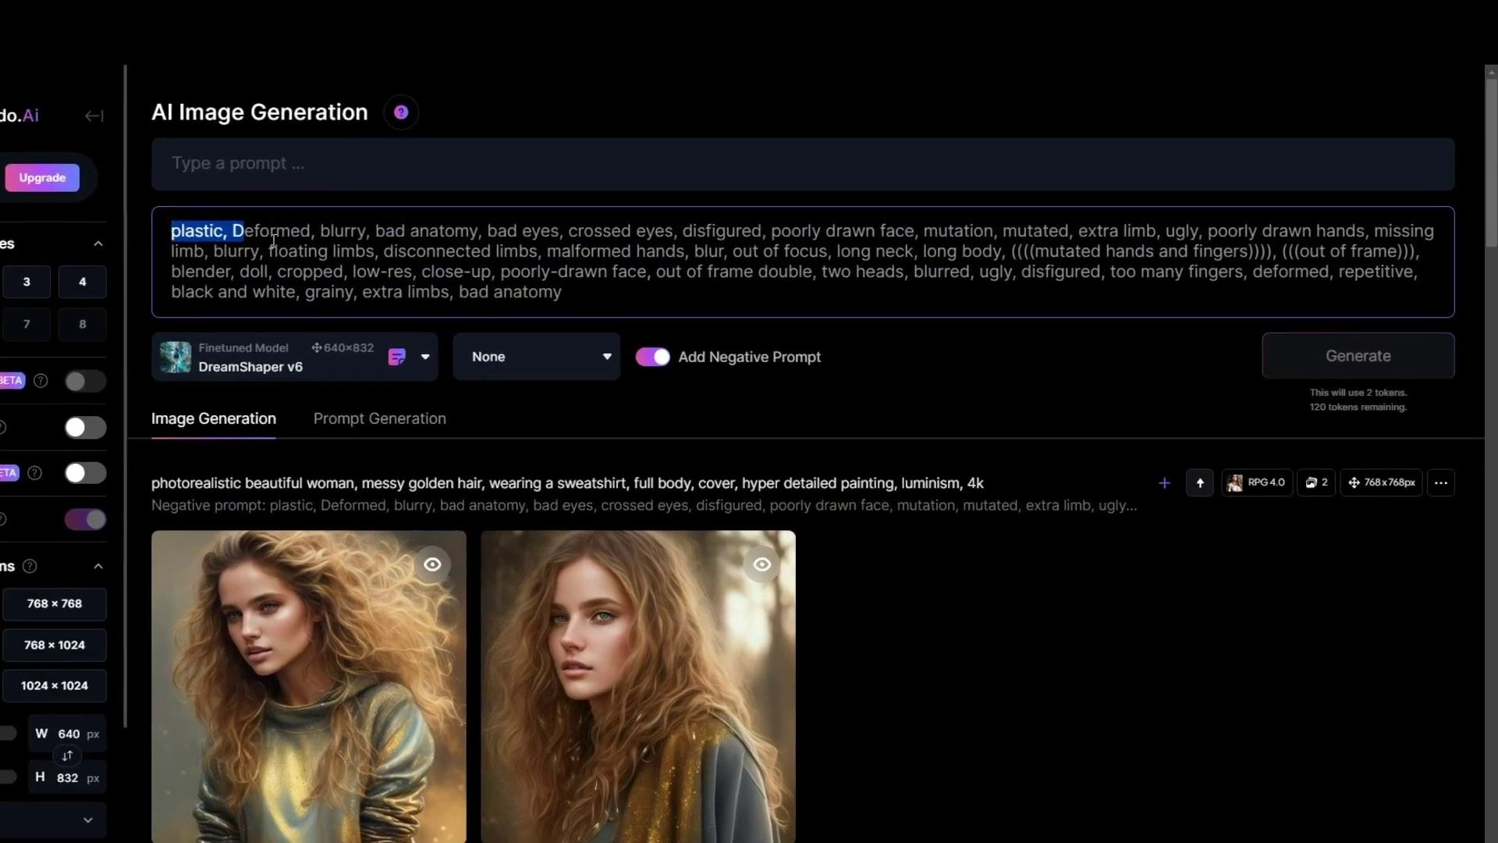
{"action": "left_click_drag", "start_coordinate": [482, 381], "coordinate": [512, 387]}
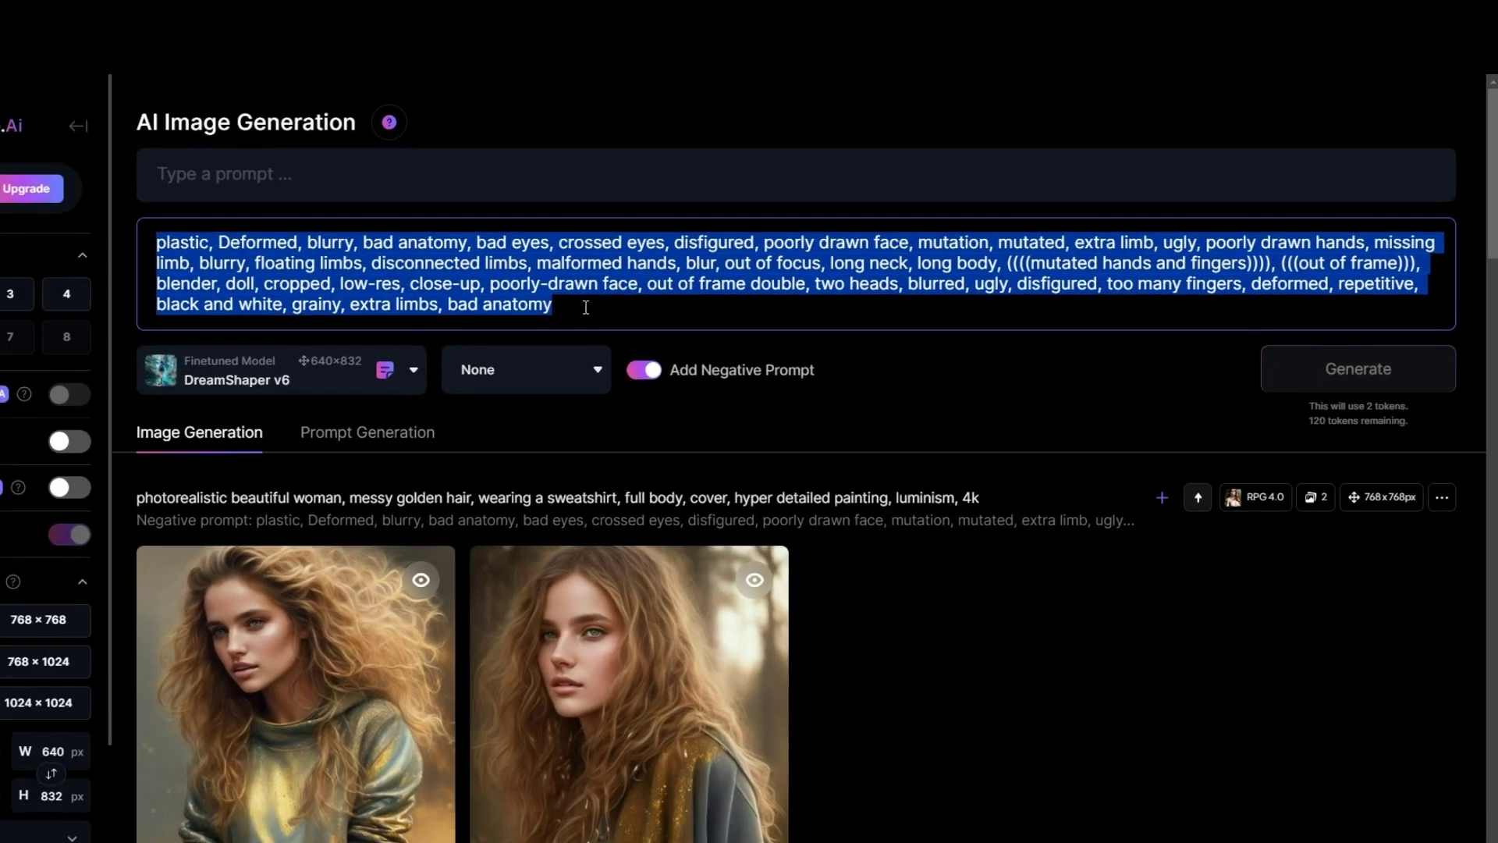
{"action": "left_click", "coordinate": [925, 484]}
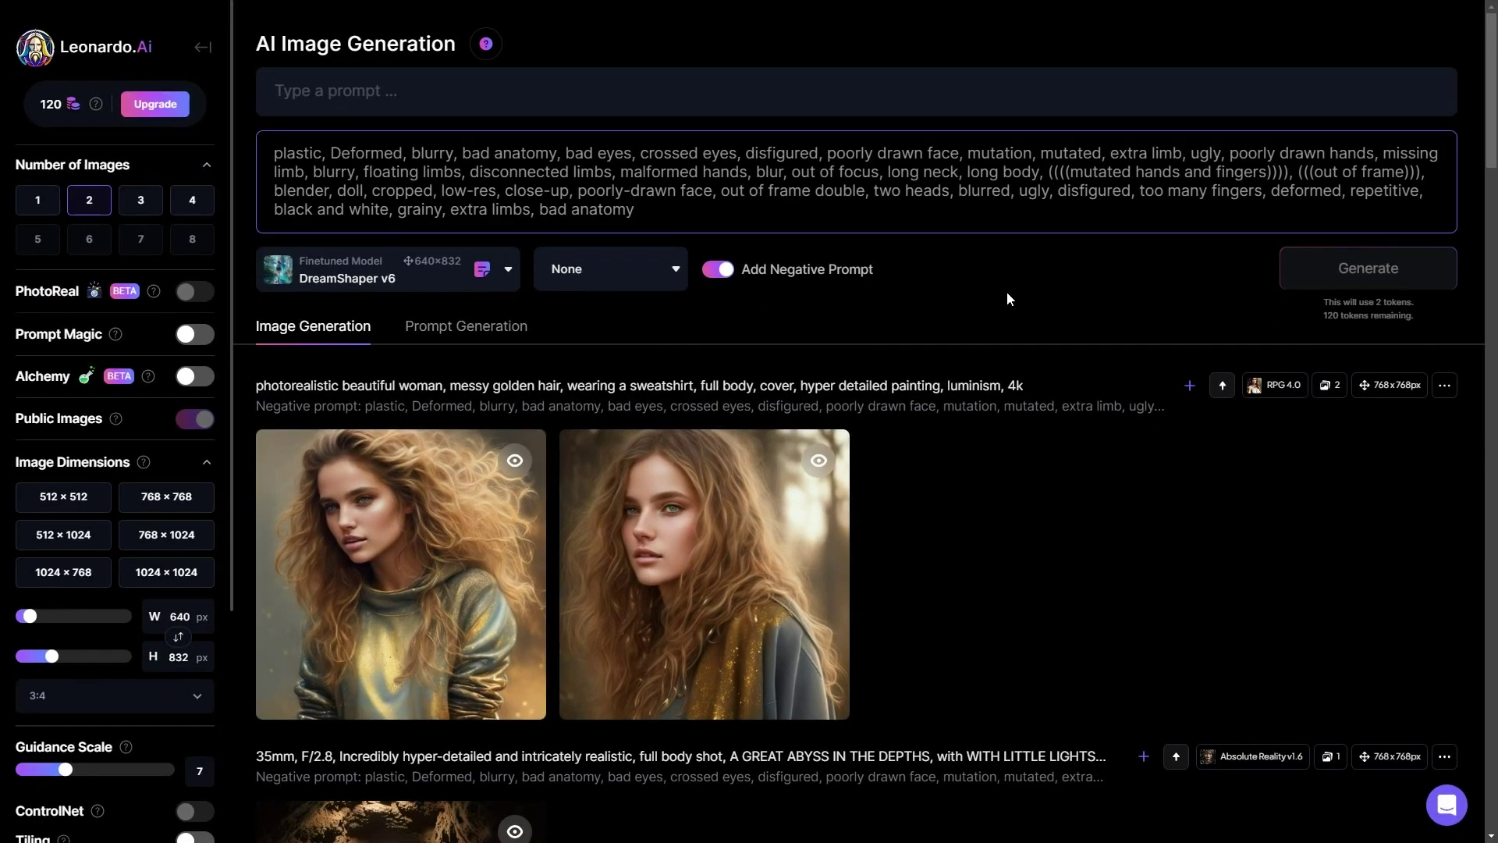
{"action": "left_click_drag", "start_coordinate": [1048, 172], "coordinate": [1290, 172]}
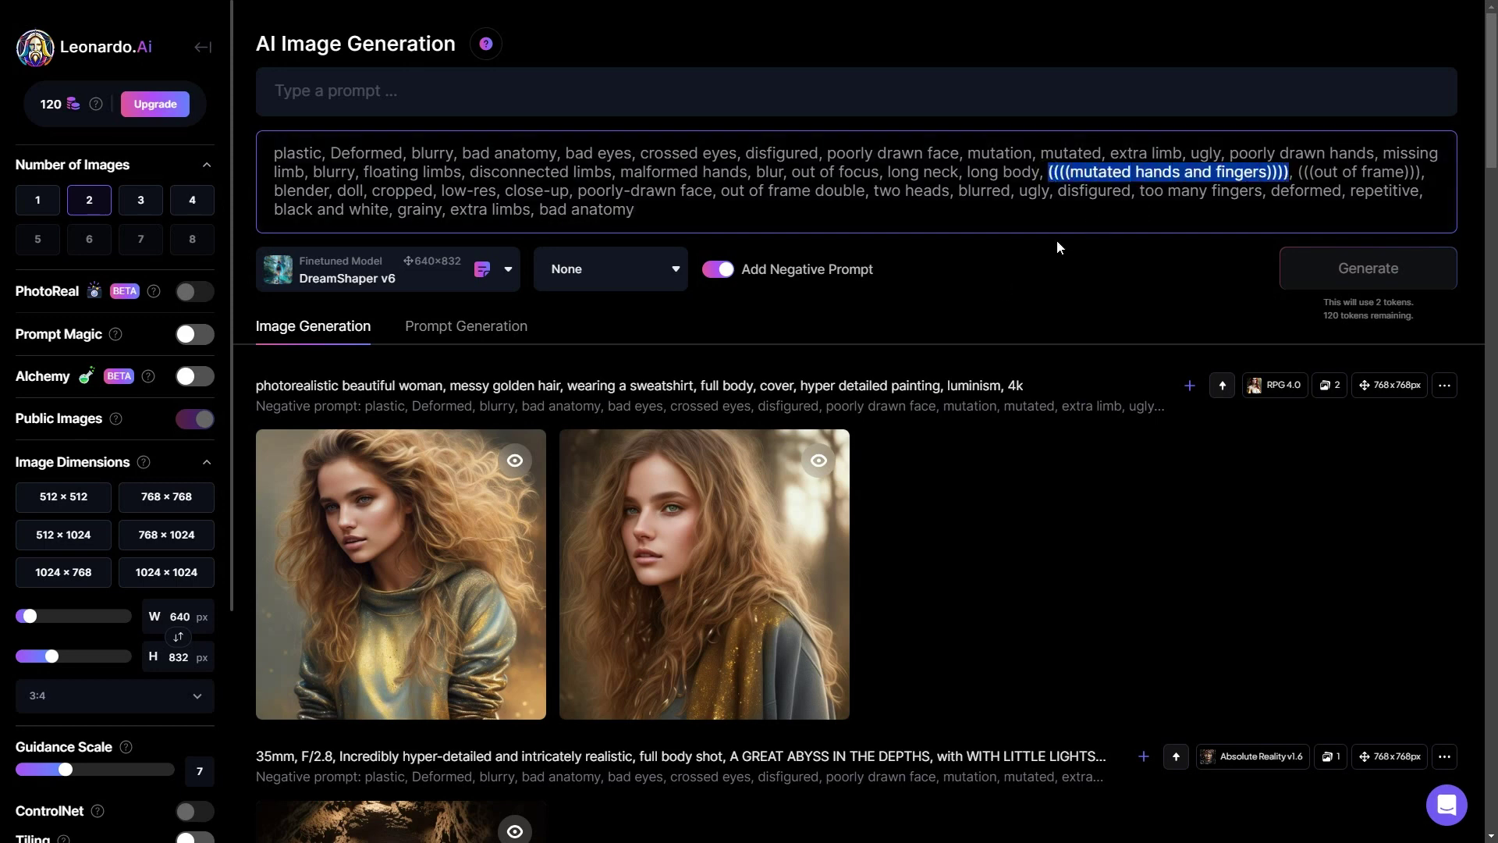
{"action": "left_click", "coordinate": [1025, 253]}
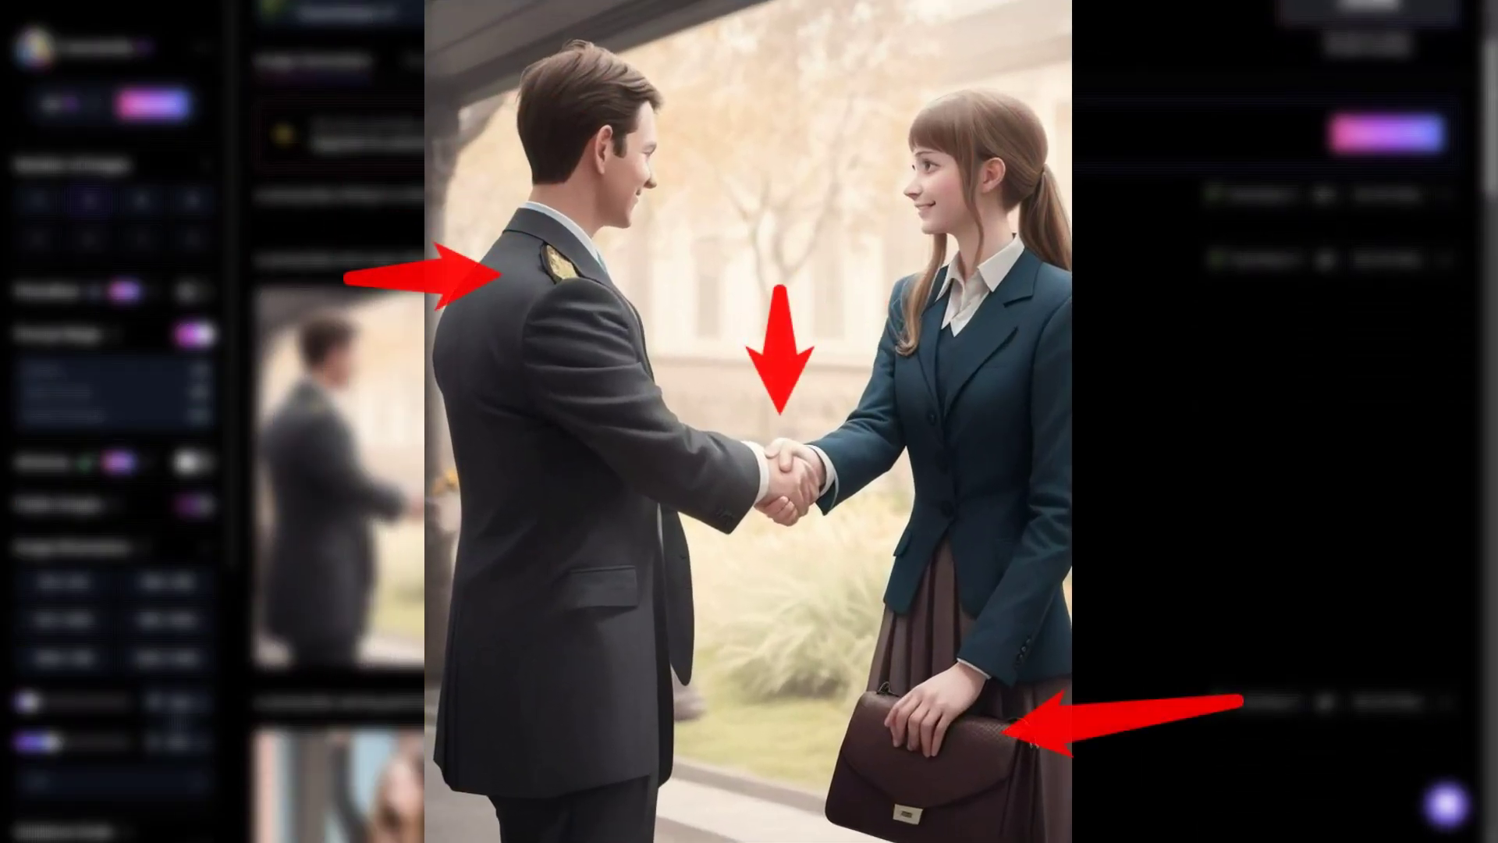
{"action": "scroll", "coordinate": [858, 421], "scroll_direction": "down", "scroll_amount": 1}
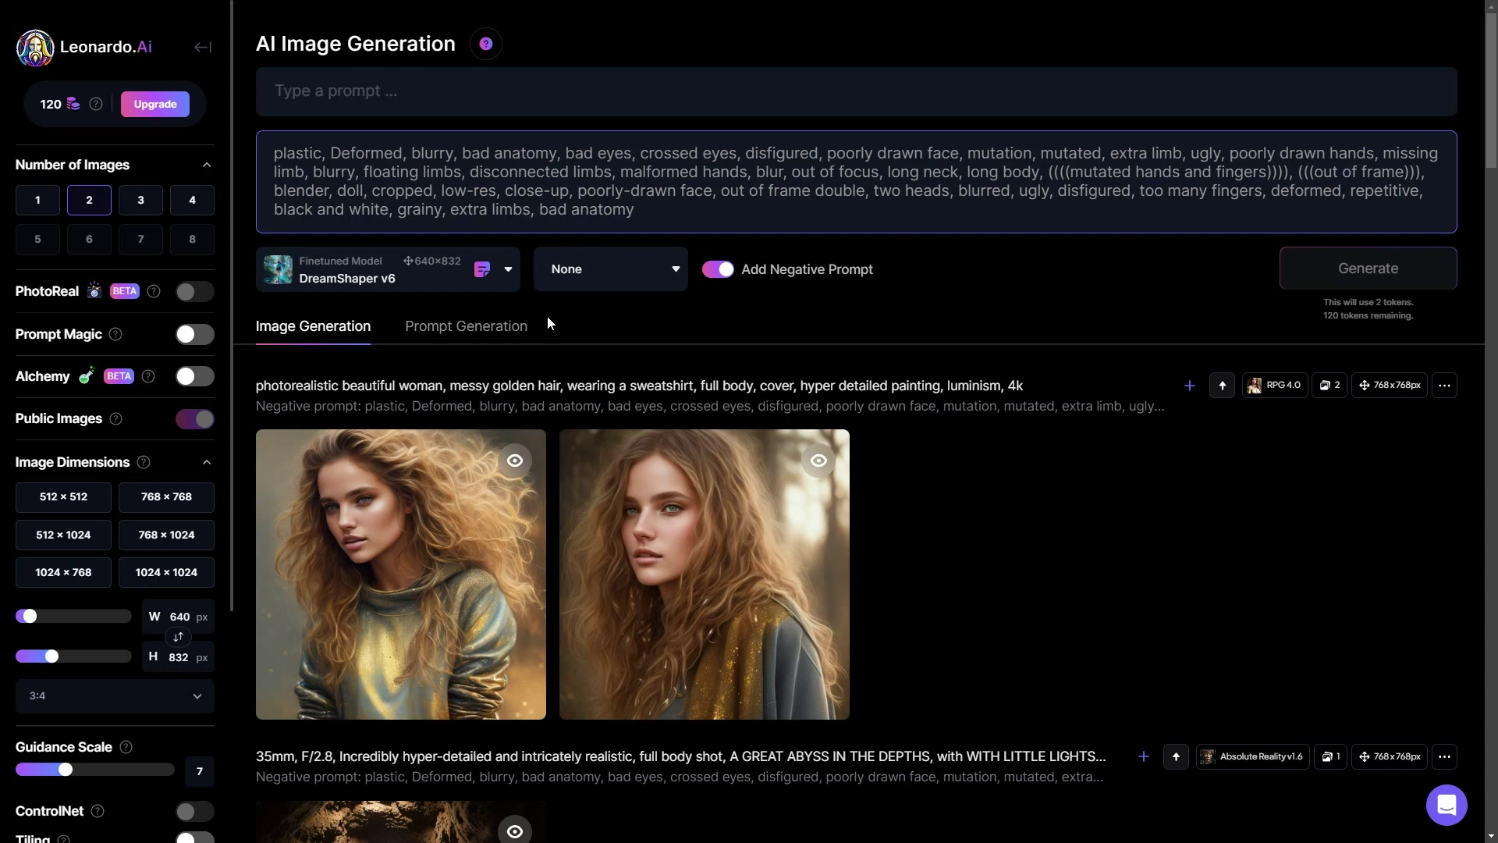
{"action": "left_click", "coordinate": [480, 326]}
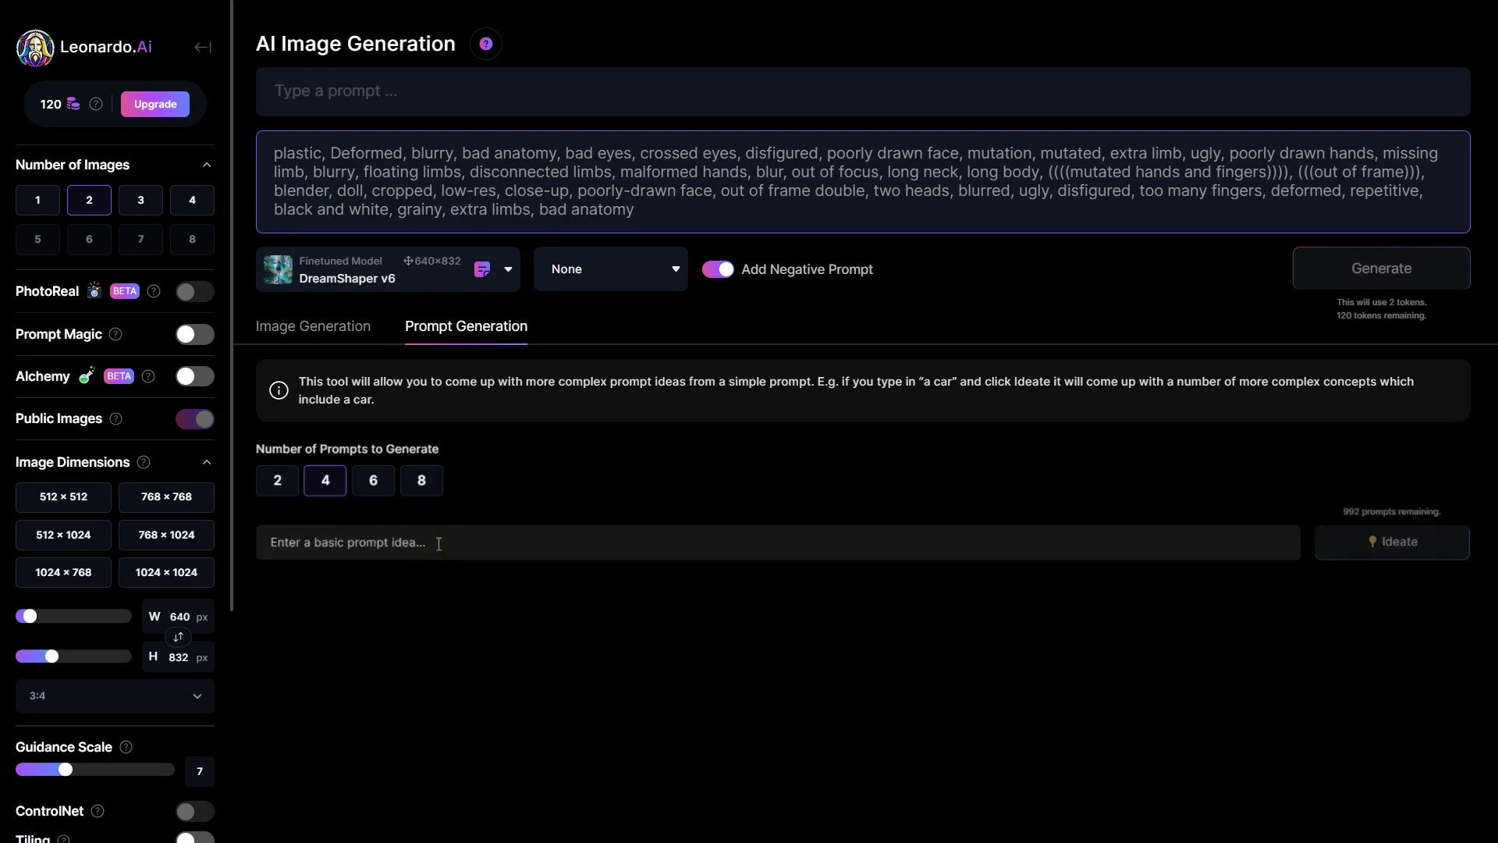
- Enter 'Desert' as the prompt idea and ideate four detailed desert prompts
{"action": "type", "text": "Desert"}
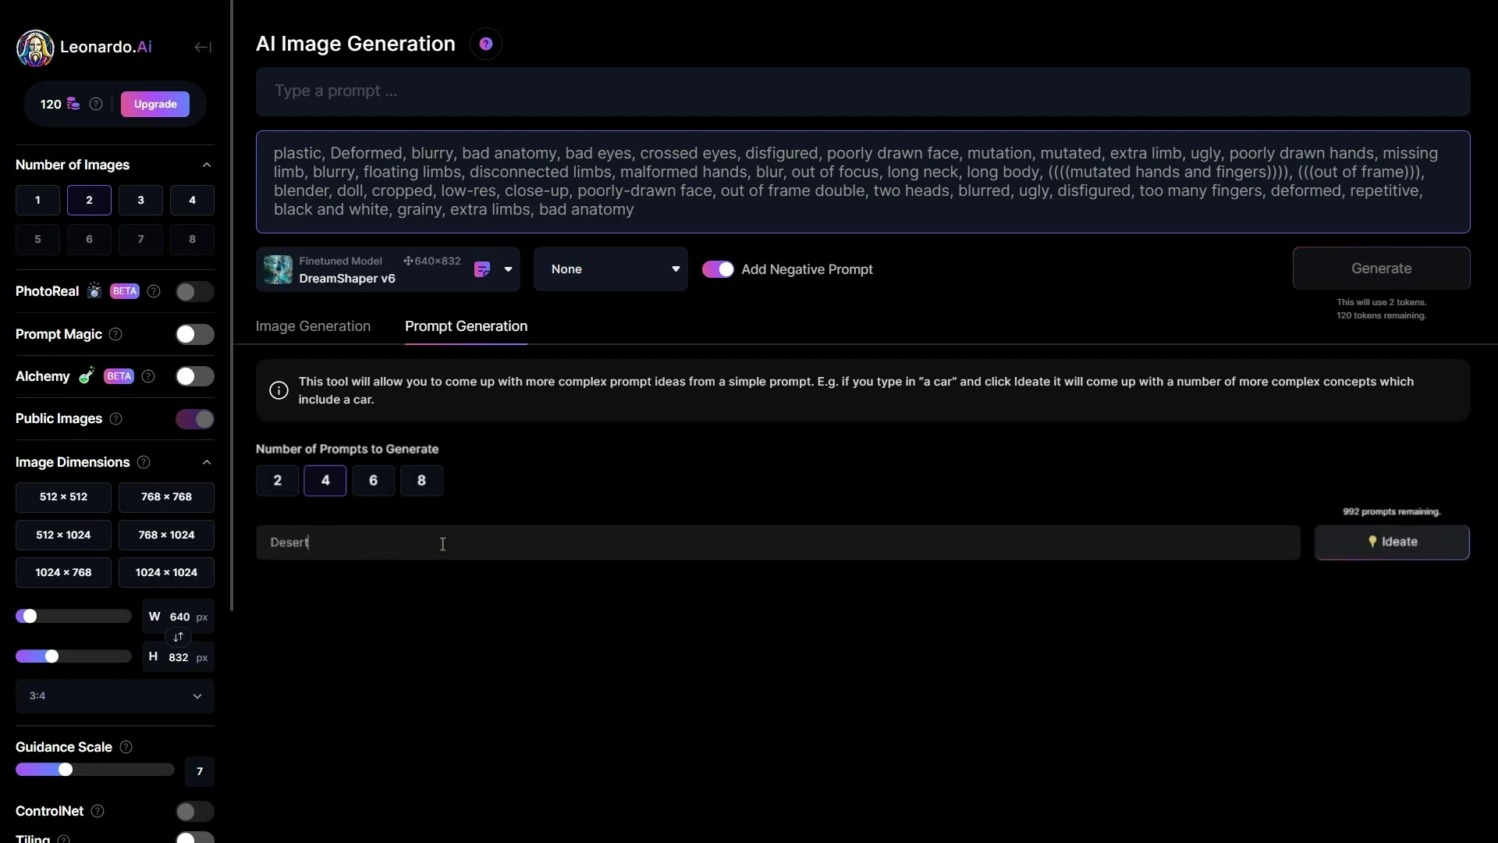
{"action": "left_click", "coordinate": [1407, 551]}
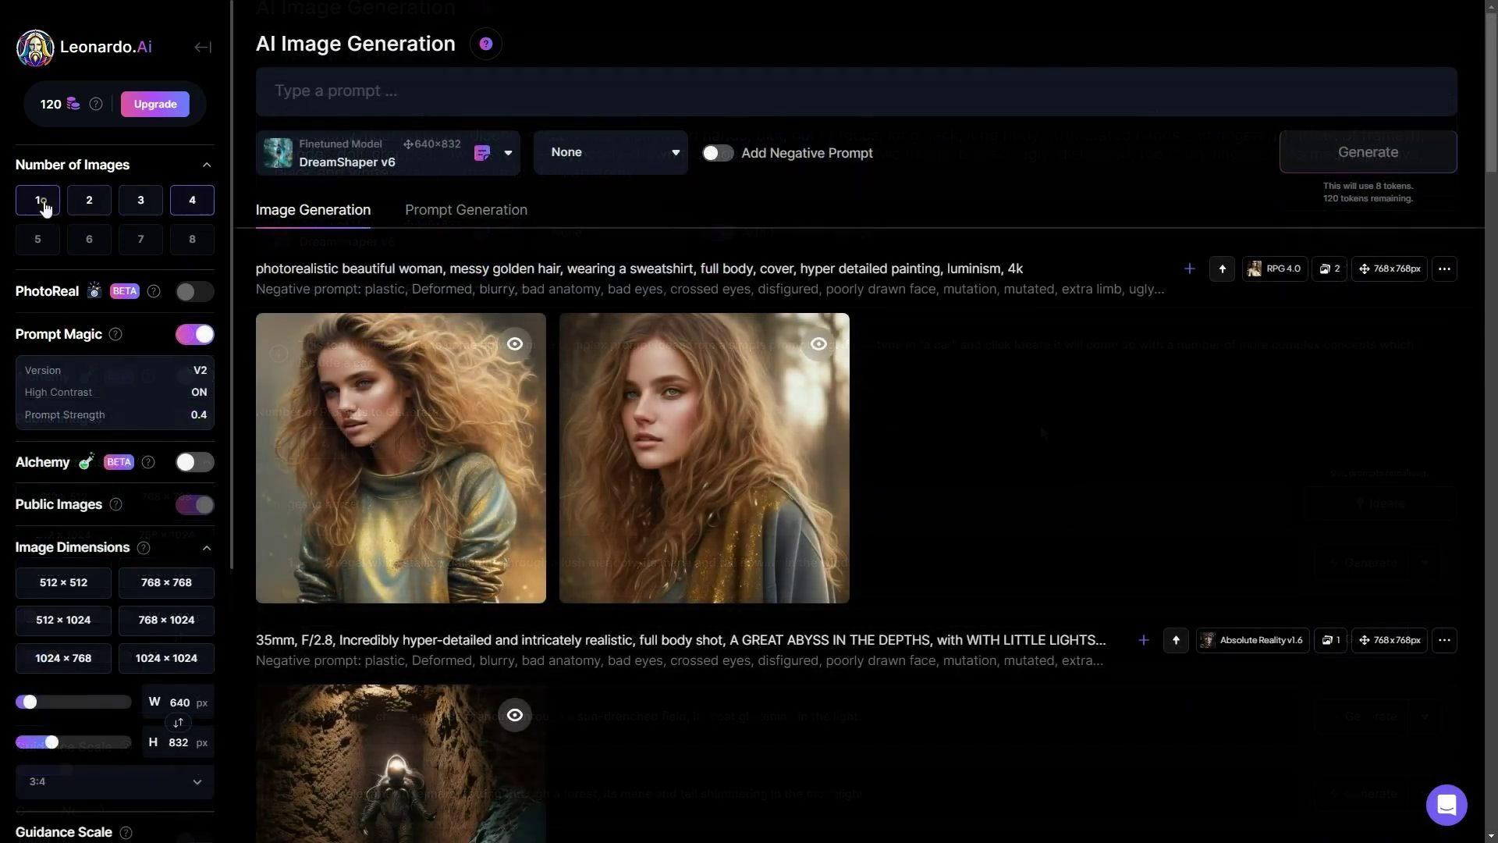
{"action": "left_click", "coordinate": [89, 201]}
{"action": "left_click", "coordinate": [140, 207]}
{"action": "left_click", "coordinate": [195, 207]}
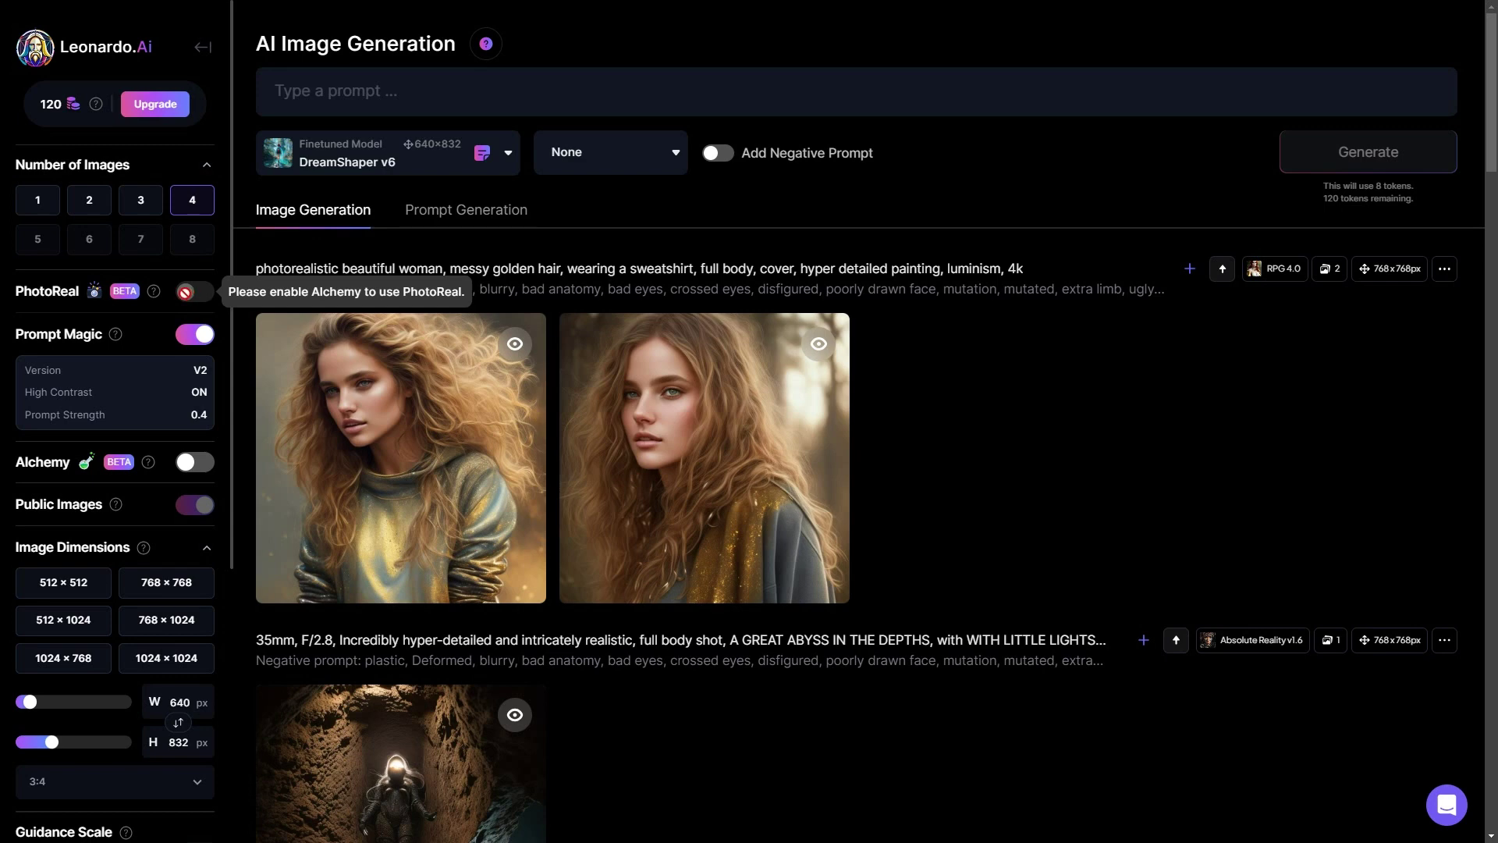
{"action": "mouse_move", "coordinate": [153, 294]}
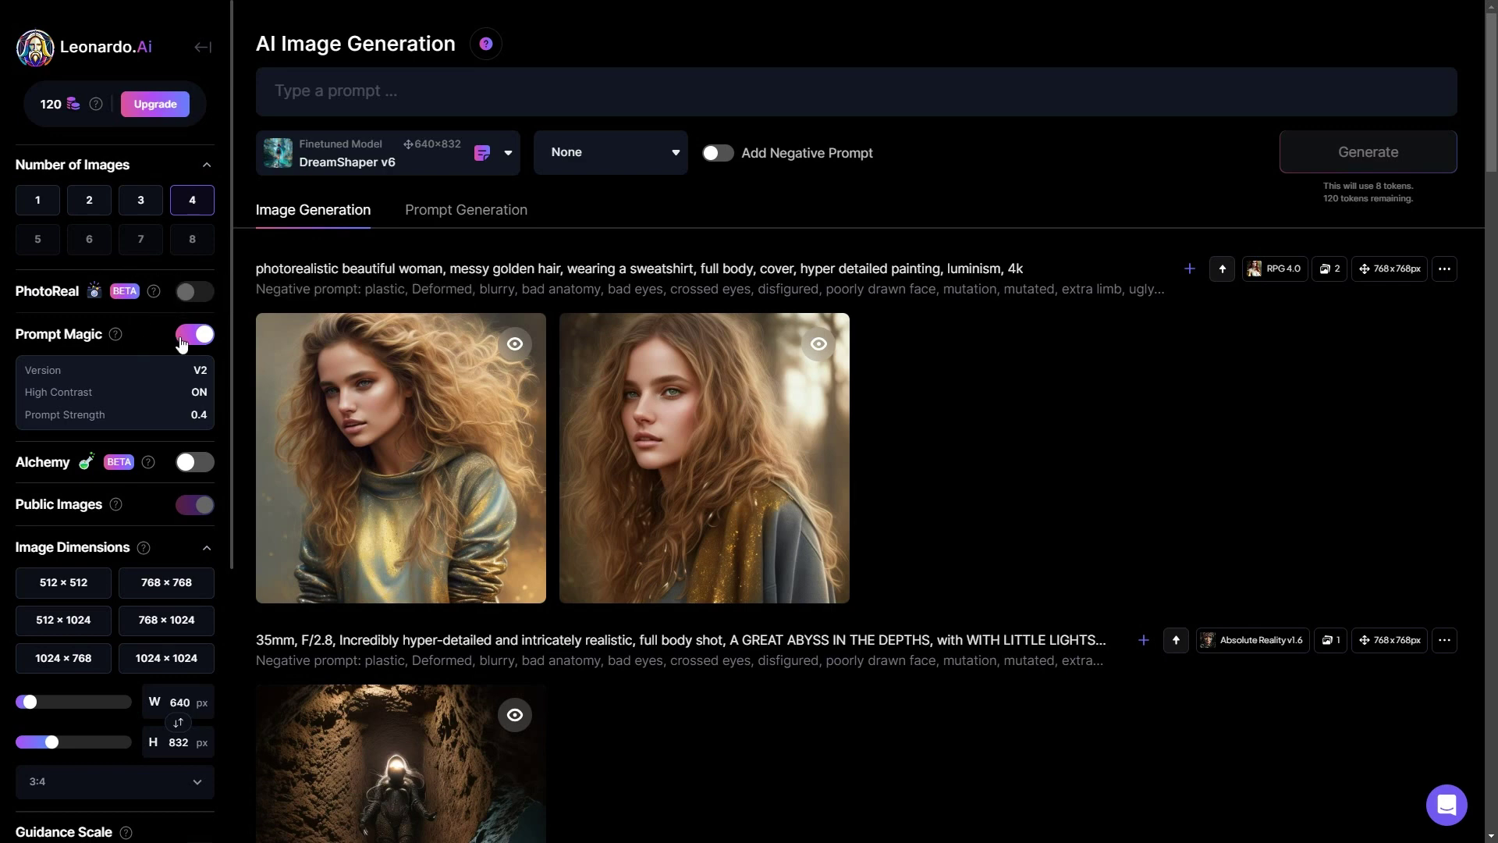
{"action": "left_click", "coordinate": [181, 390]}
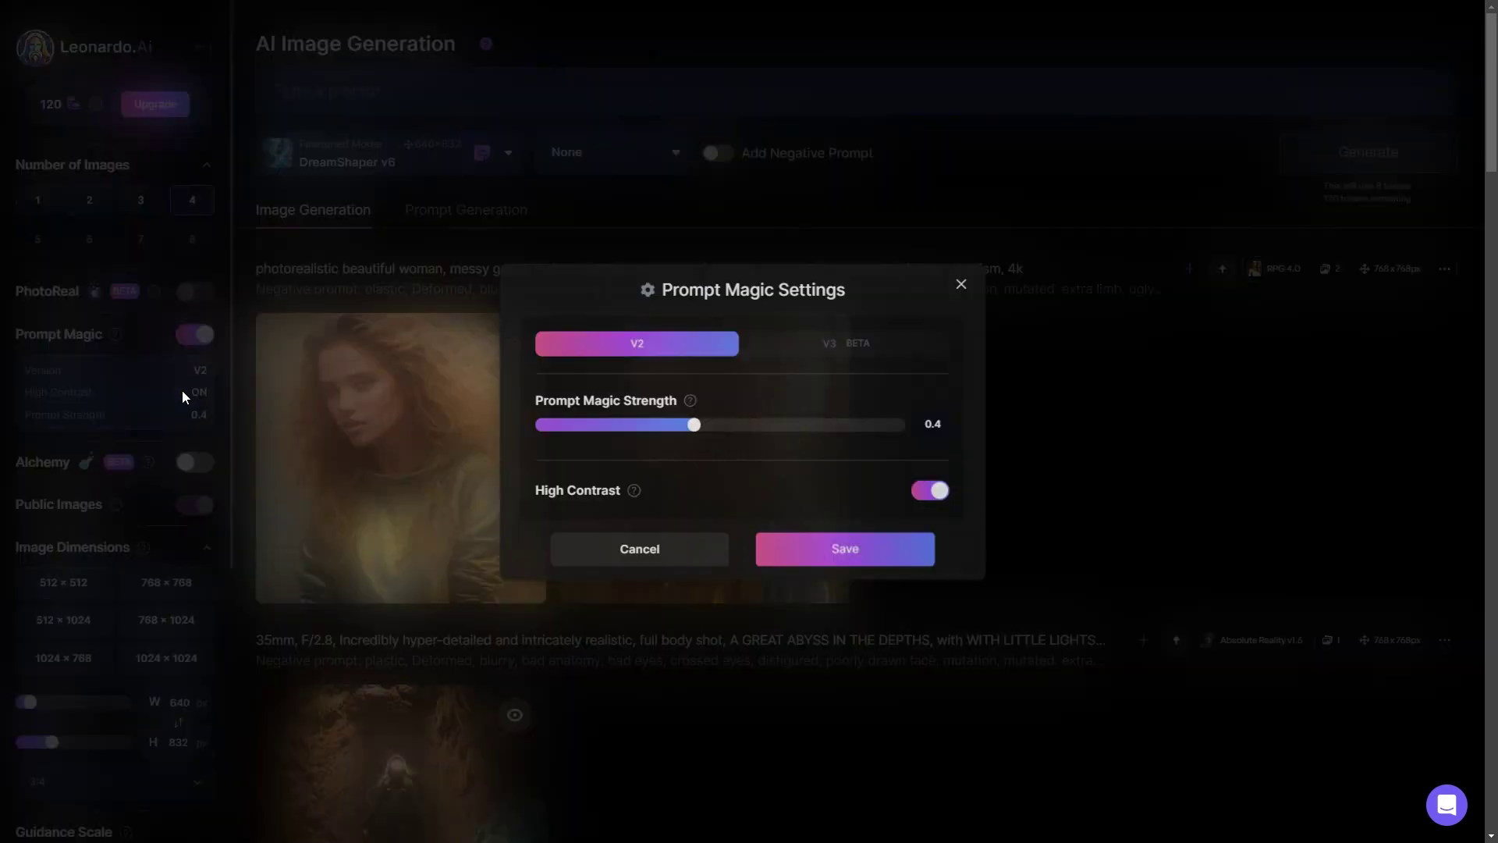
{"action": "left_click_drag", "start_coordinate": [905, 435], "coordinate": [686, 435]}
{"action": "left_click", "coordinate": [699, 432]}
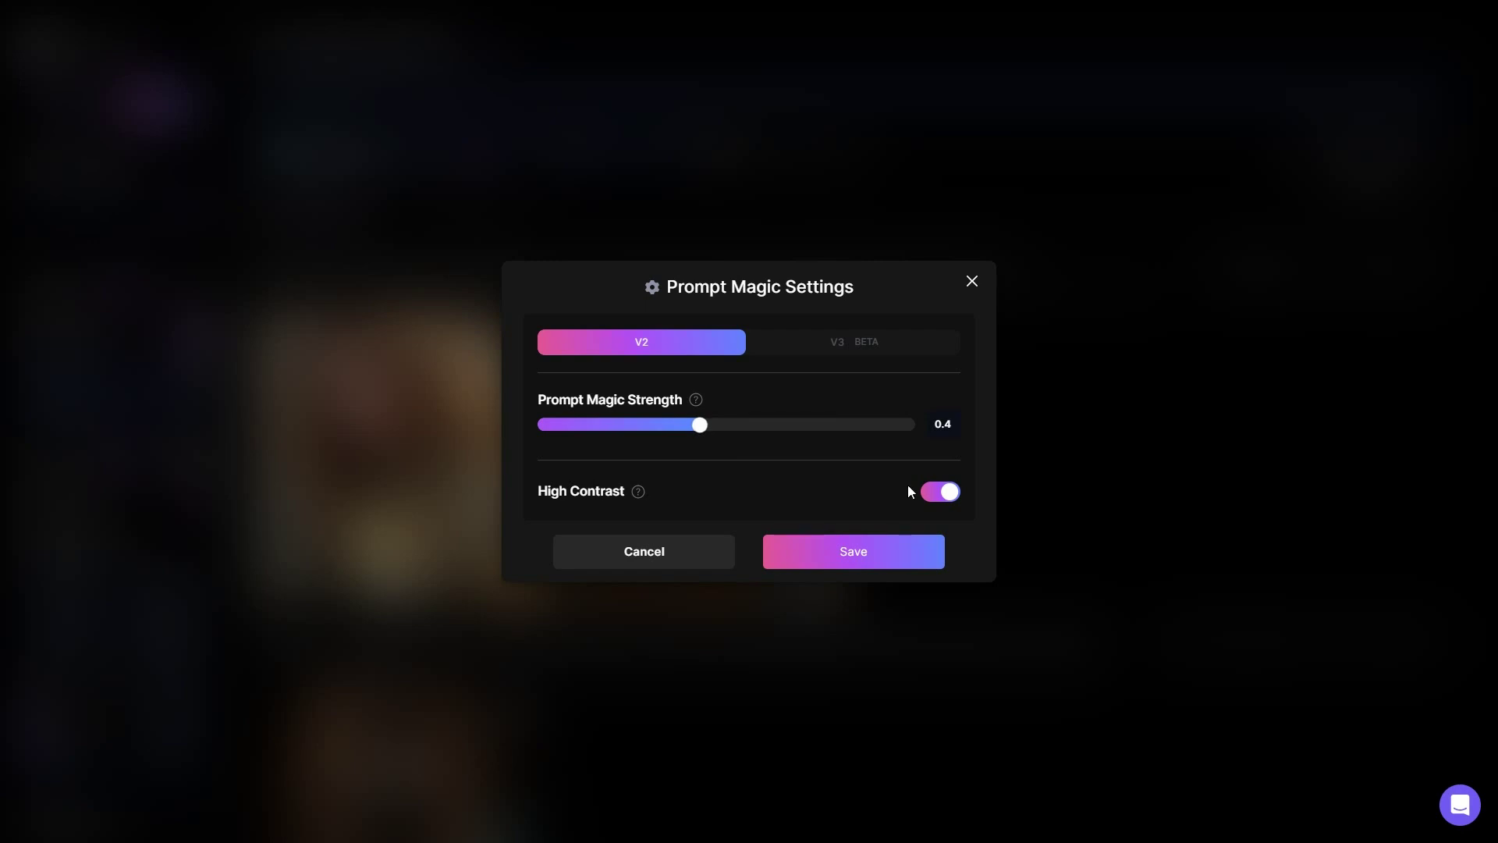
{"action": "left_click", "coordinate": [934, 496]}
{"action": "left_click", "coordinate": [950, 488]}
{"action": "left_click", "coordinate": [1026, 438]}
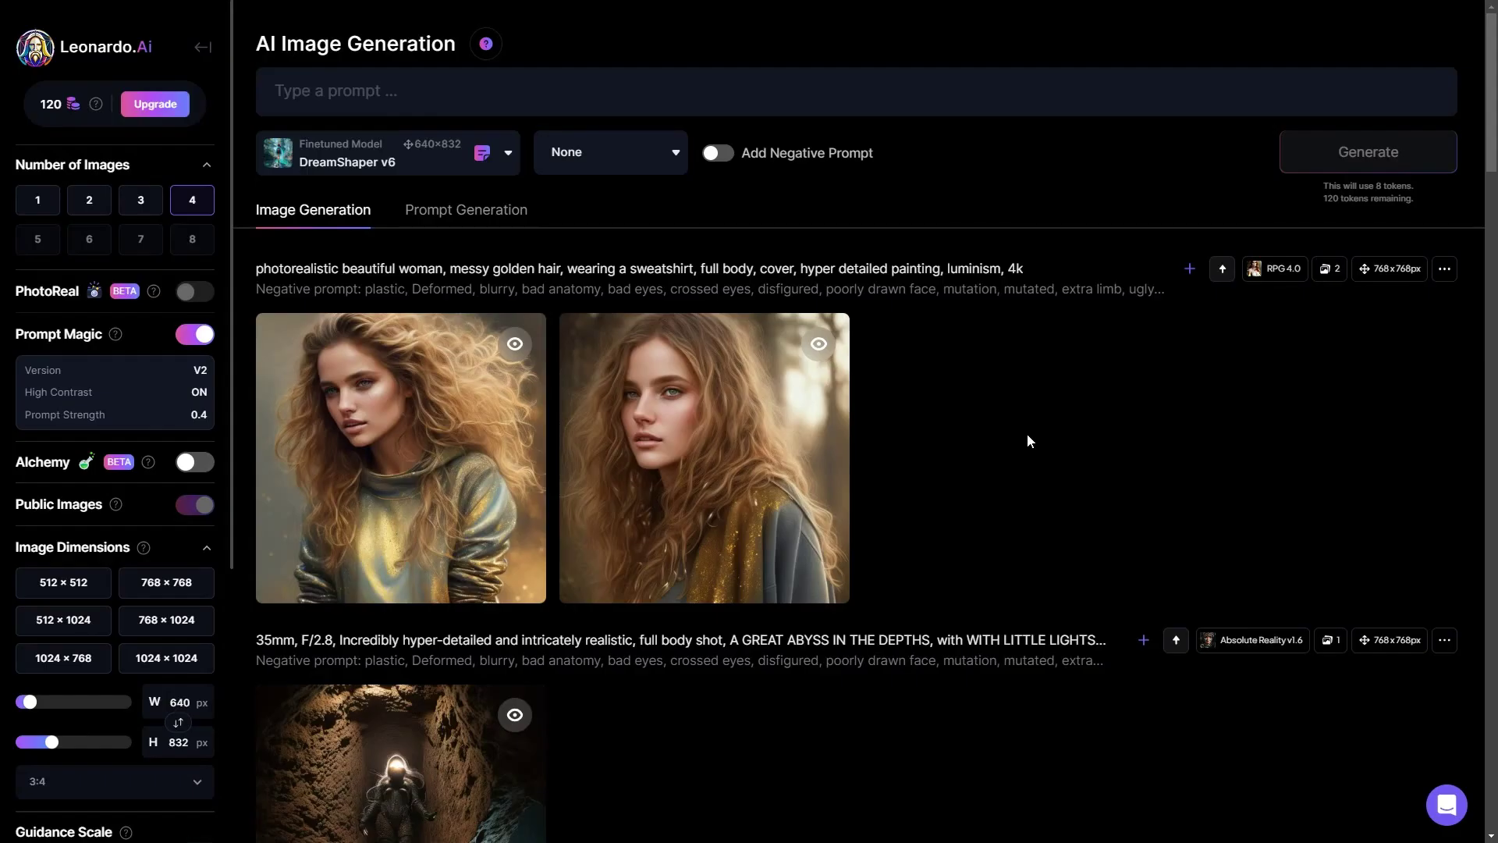
{"action": "left_click", "coordinate": [199, 463]}
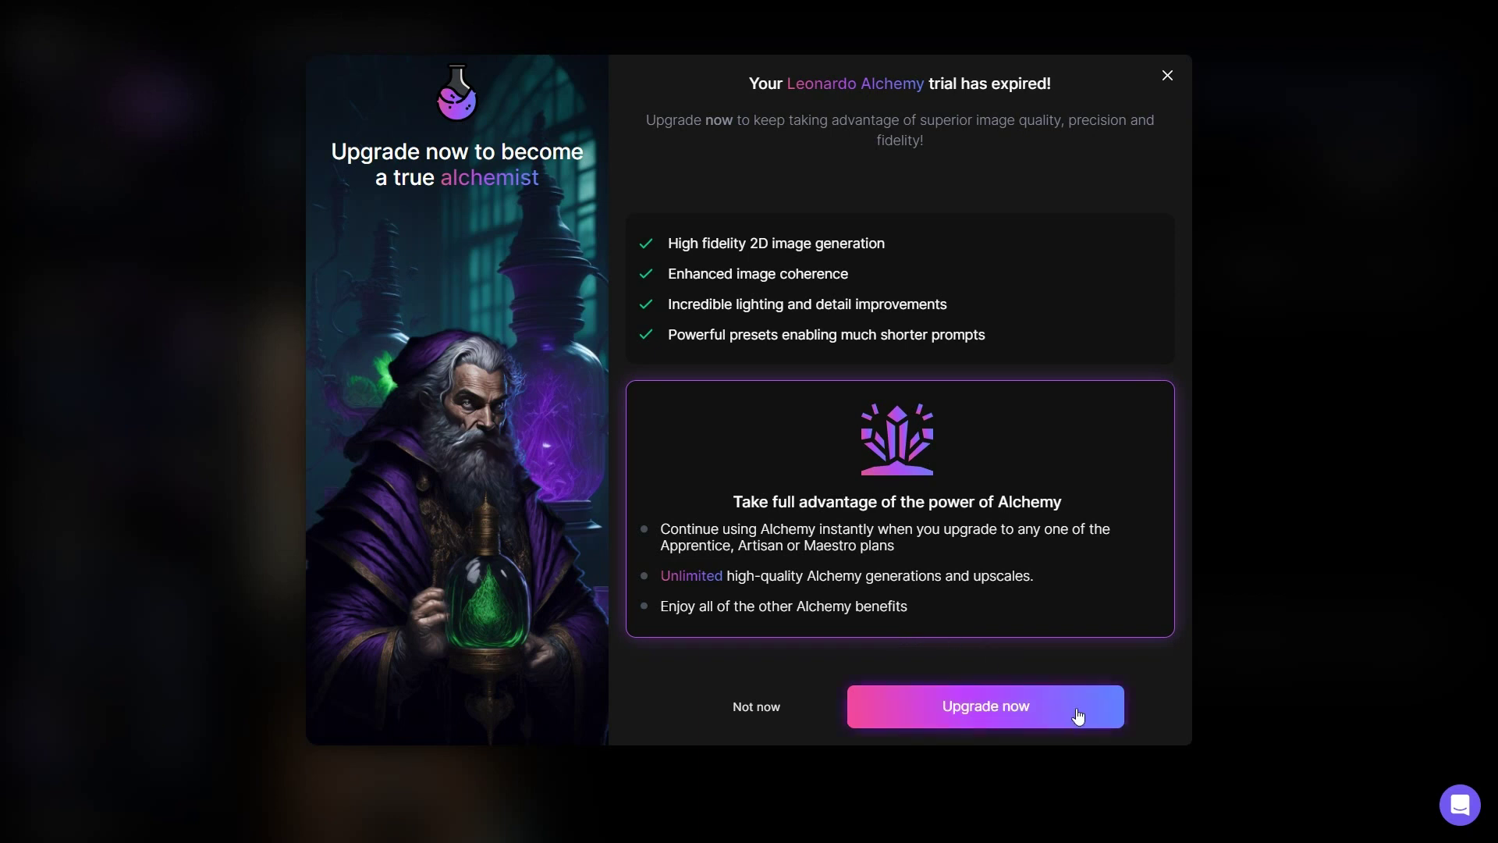
{"action": "left_click", "coordinate": [1168, 77]}
{"action": "scroll", "coordinate": [163, 513], "scroll_direction": "down", "scroll_amount": 3}
{"action": "scroll", "coordinate": [162, 514], "scroll_direction": "down", "scroll_amount": 2}
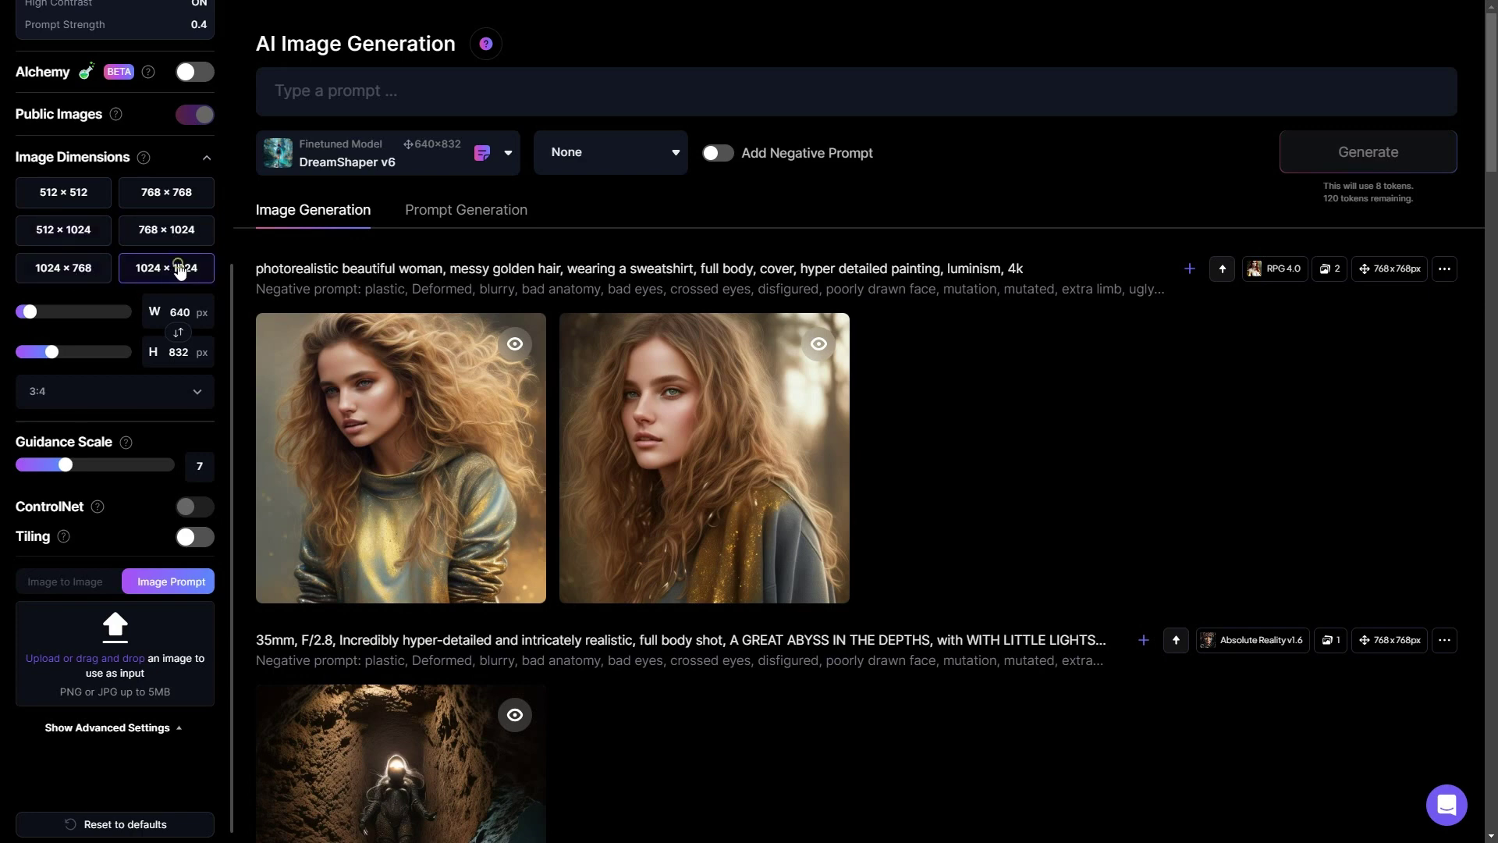
{"action": "left_click", "coordinate": [180, 270]}
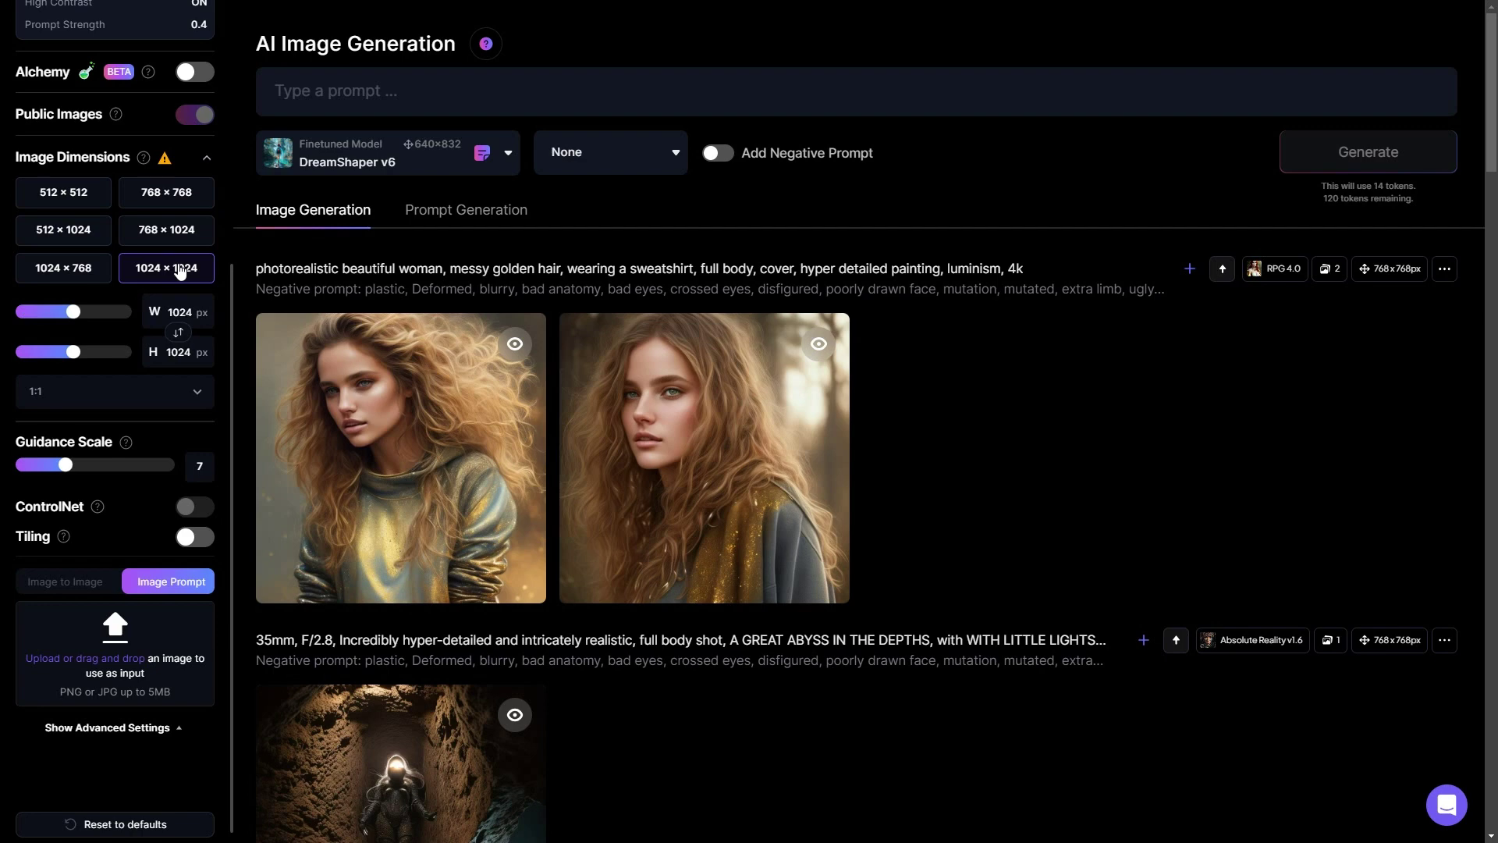
- Switch to the 9:16 aspect ratio (768 × 1360) and set Guidance Scale to 8
{"action": "left_click", "coordinate": [191, 400]}
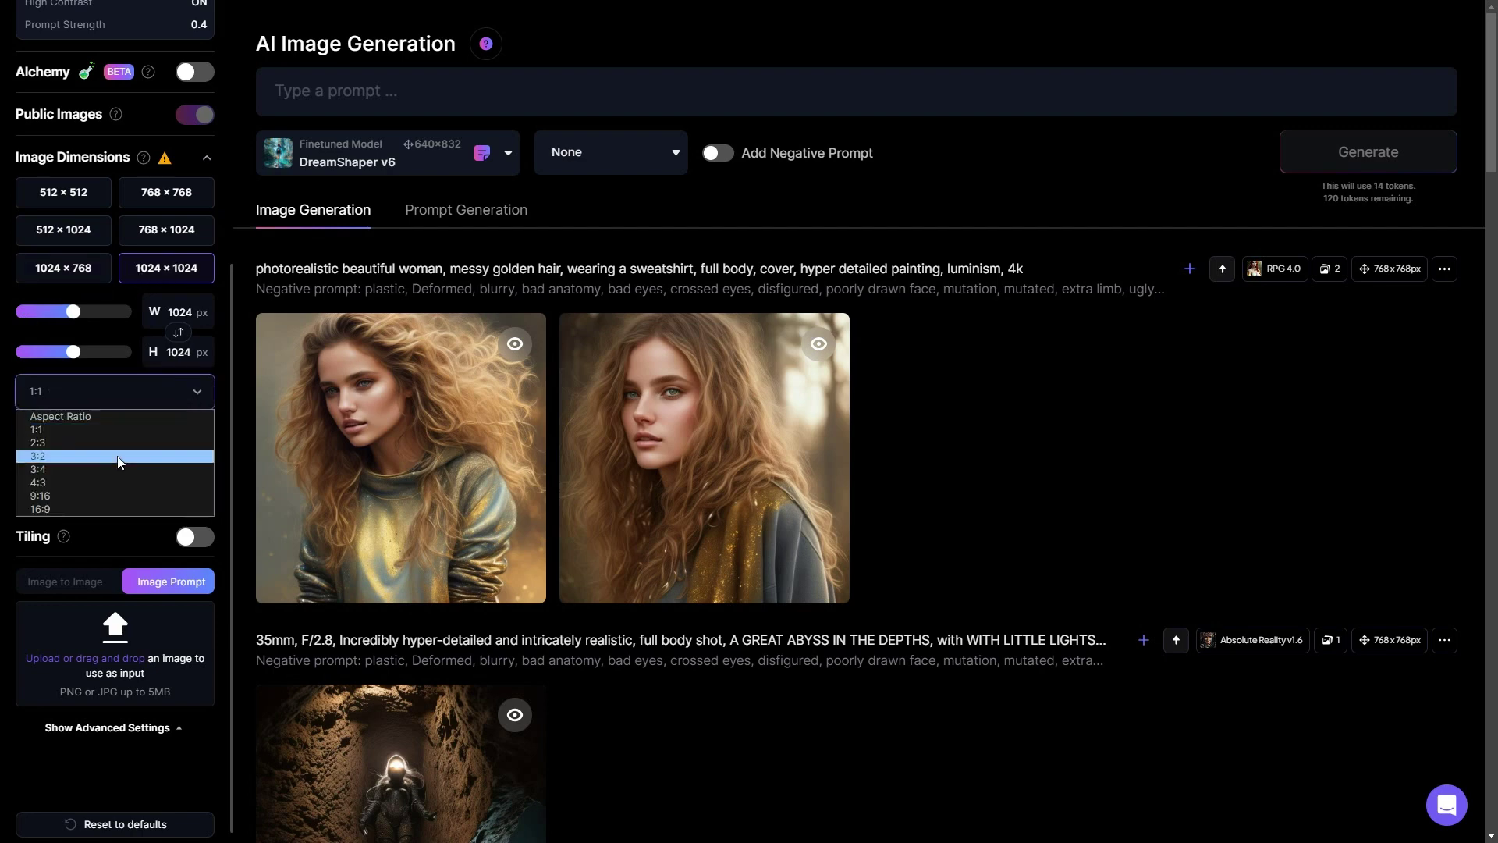
{"action": "left_click", "coordinate": [61, 500]}
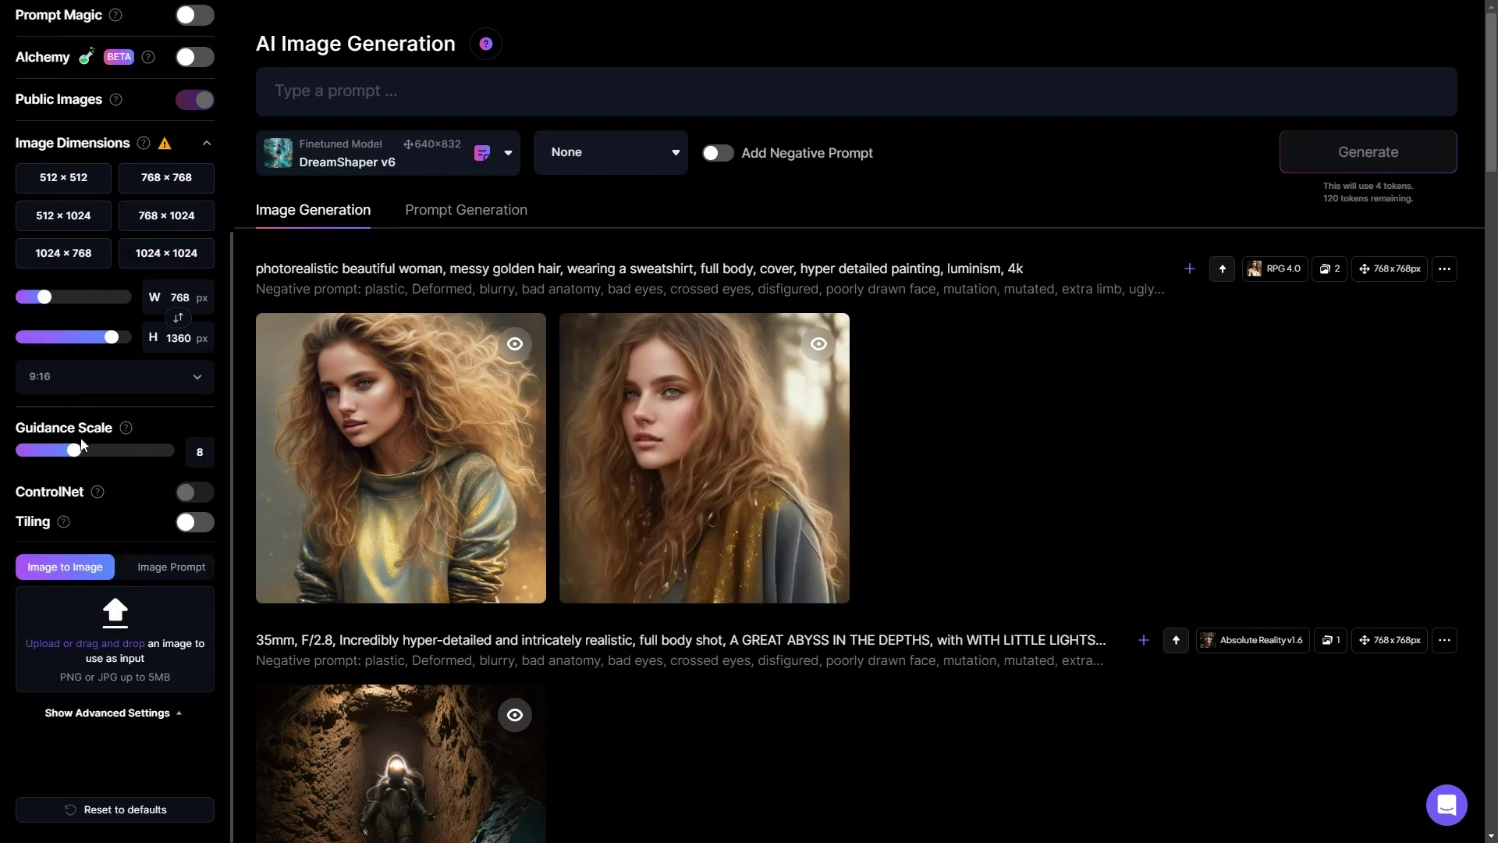
{"action": "mouse_move", "coordinate": [76, 453]}
{"action": "left_mouse_down"}
{"action": "mouse_move", "coordinate": [182, 459]}
{"action": "mouse_move", "coordinate": [23, 459]}
{"action": "mouse_move", "coordinate": [75, 458]}
{"action": "left_mouse_up"}
{"action": "mouse_move", "coordinate": [126, 429]}
{"action": "scroll", "coordinate": [8, 434], "scroll_direction": "down", "scroll_amount": 1}
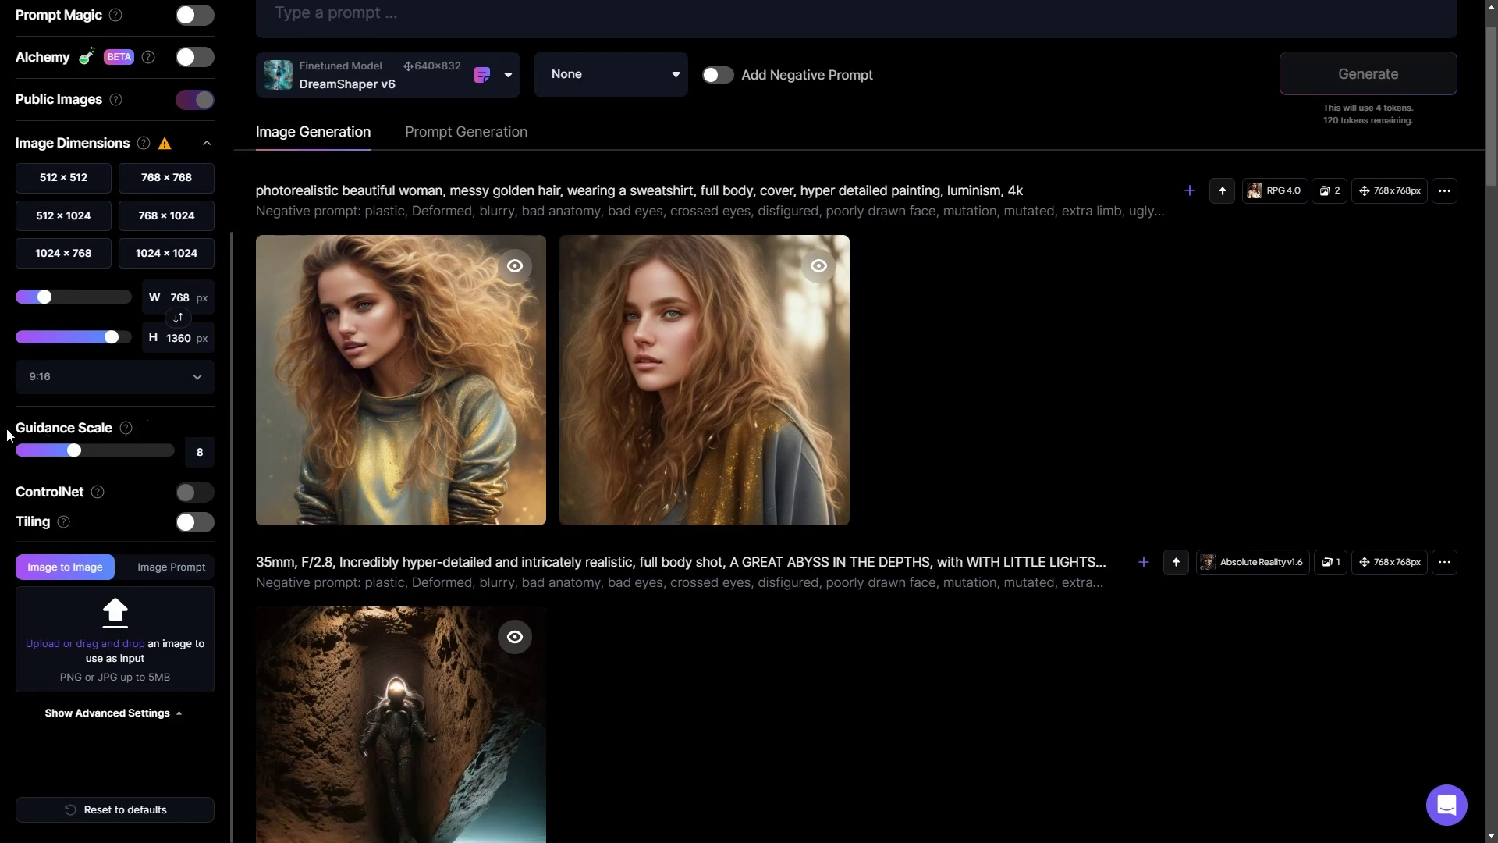
{"action": "scroll", "coordinate": [4, 455], "scroll_direction": "up", "scroll_amount": 2}
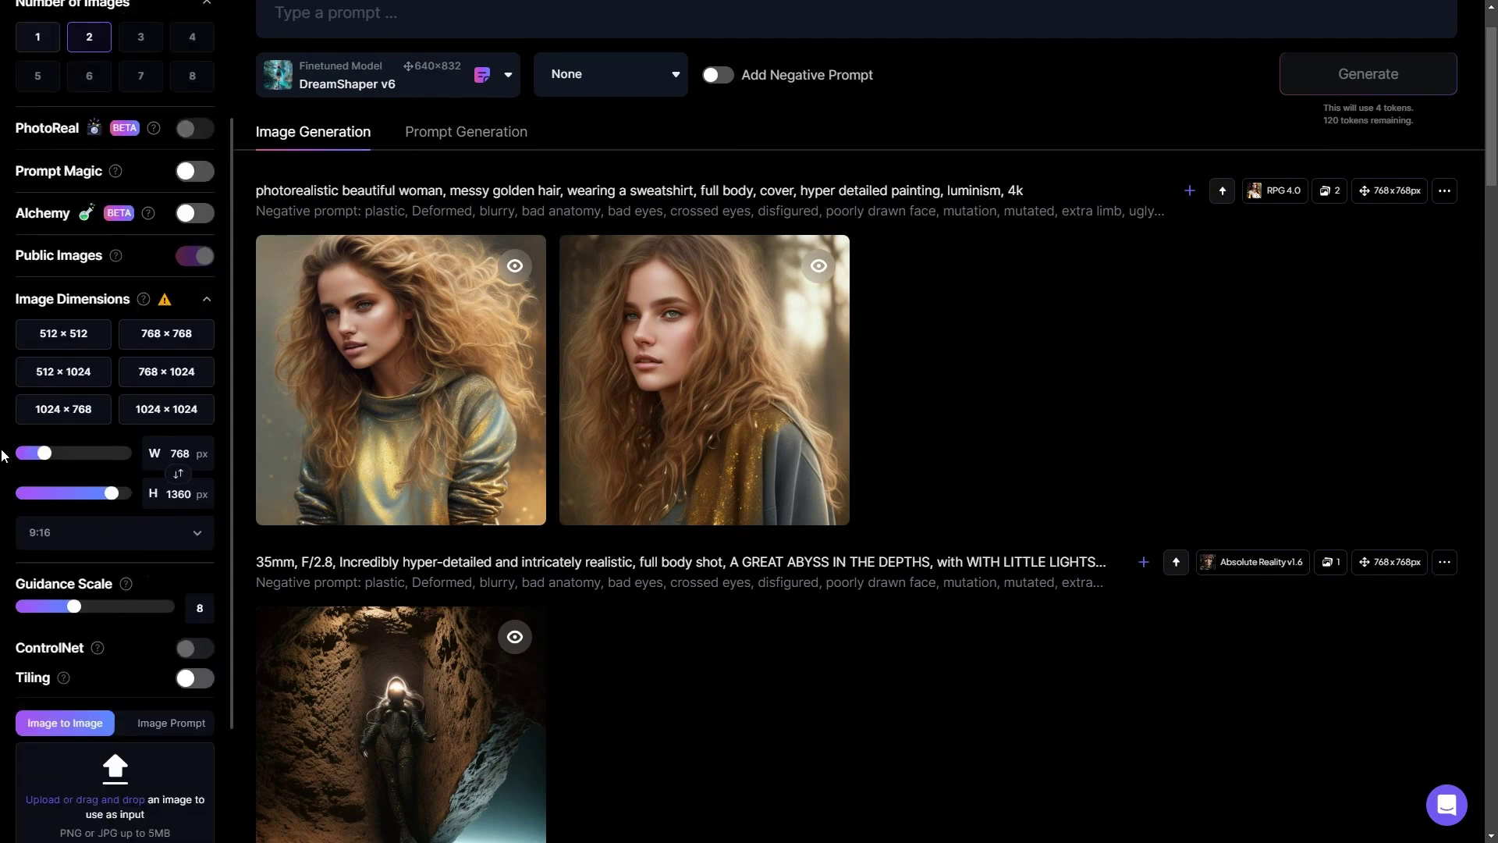
{"action": "scroll", "coordinate": [4, 455], "scroll_direction": "down", "scroll_amount": 2}
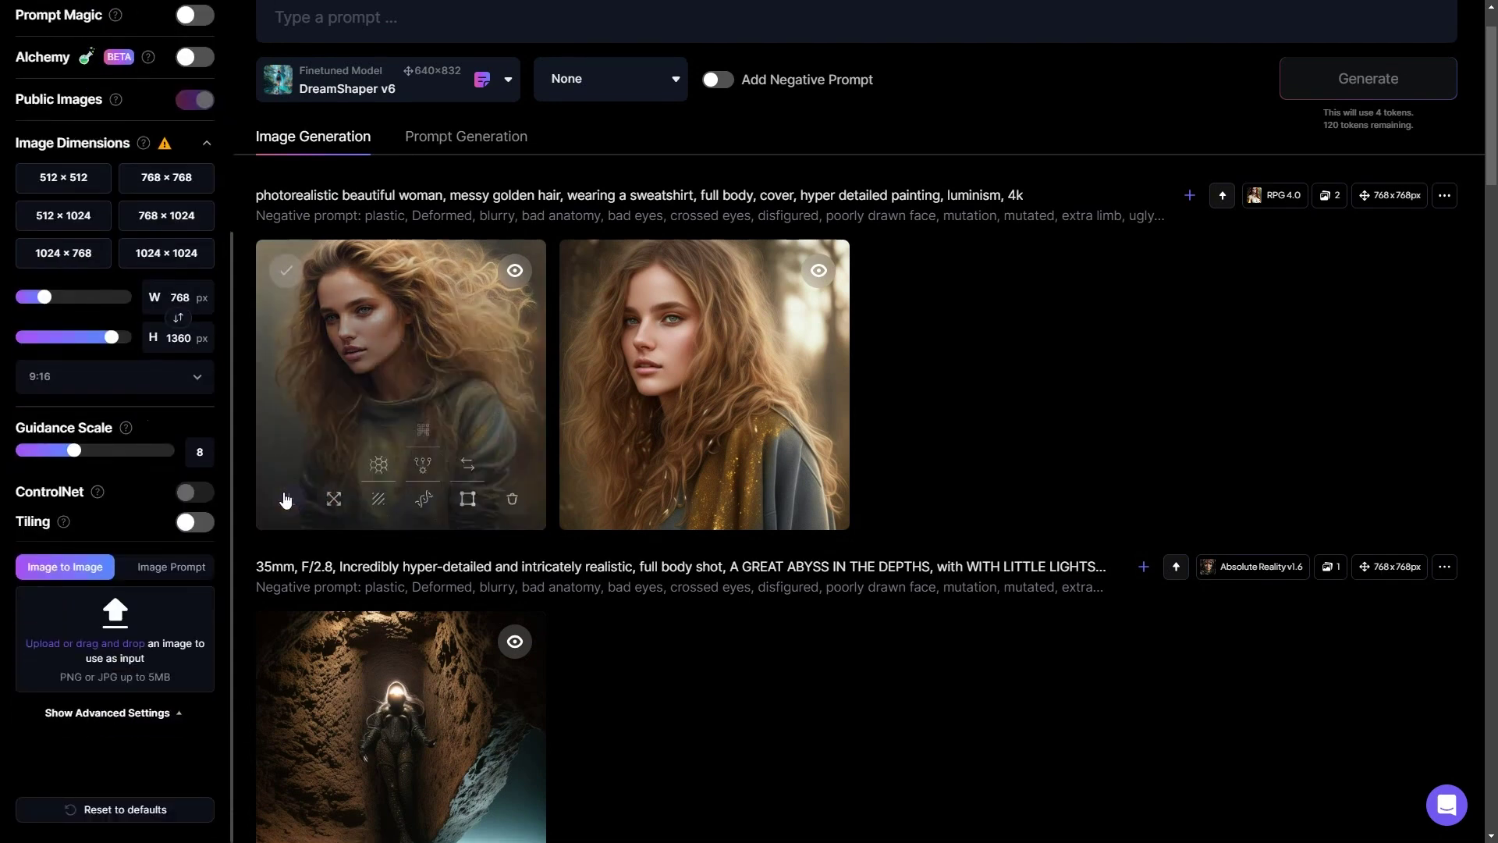
{"action": "scroll", "coordinate": [284, 494], "scroll_direction": "up", "scroll_amount": 1}
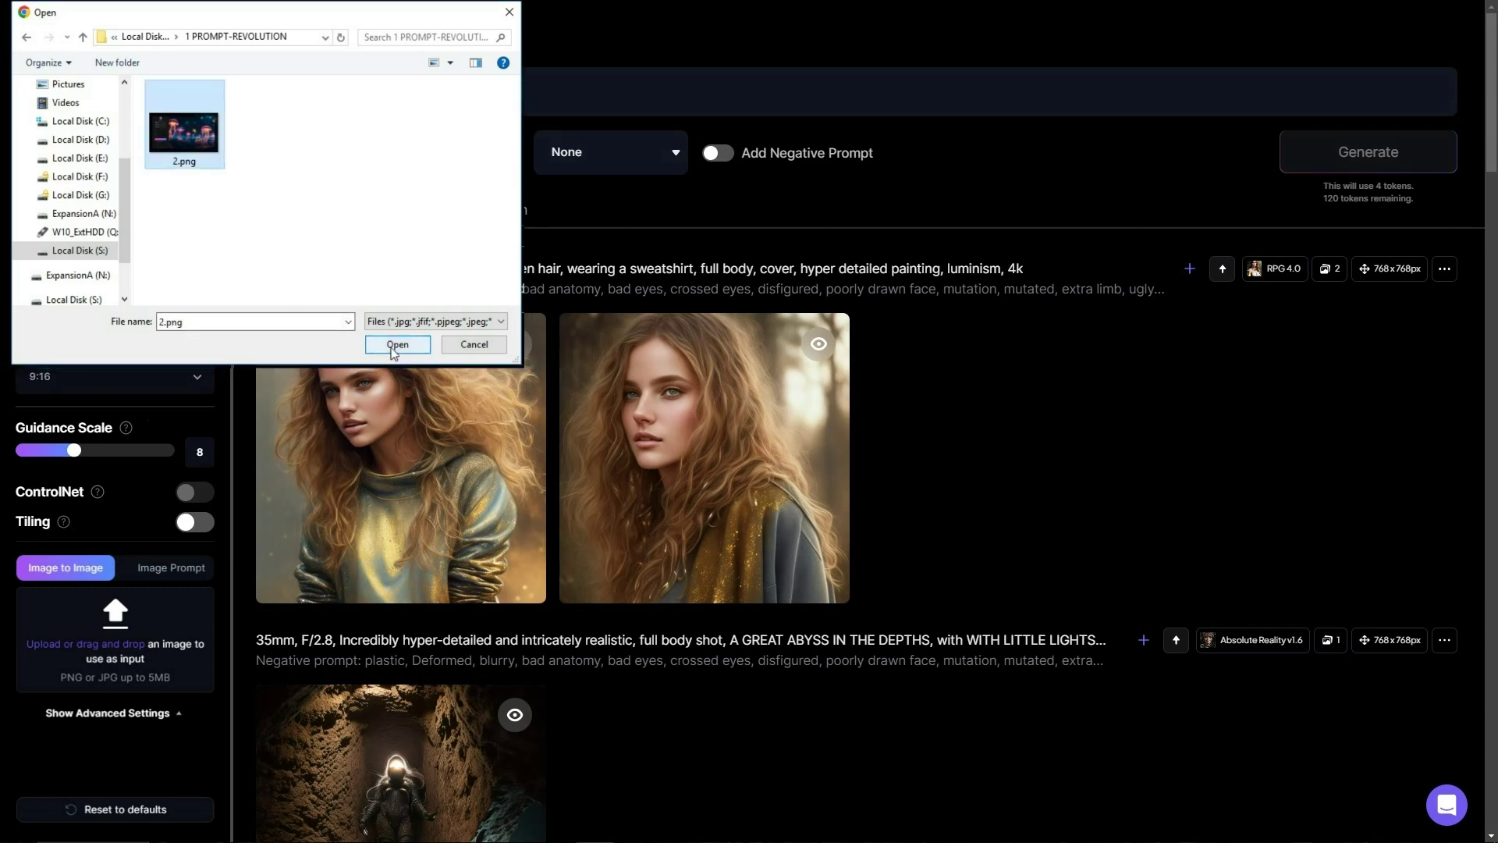
- Choose 2.png as the Image to Image input image
{"action": "left_click", "coordinate": [395, 341]}
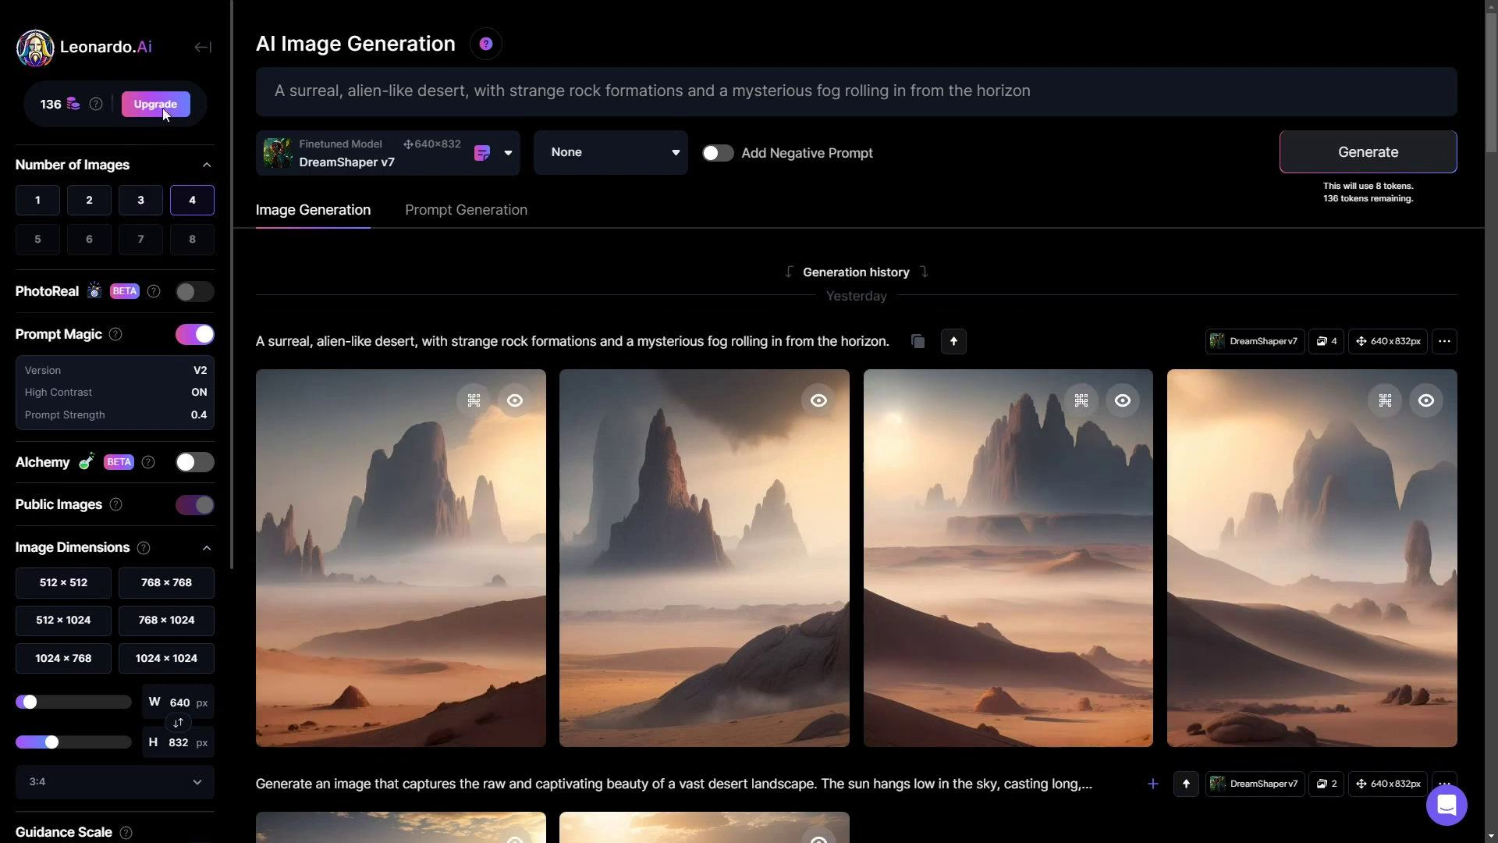
- Return to the Home page, then open the AI Canvas editor
{"action": "left_click", "coordinate": [201, 49]}
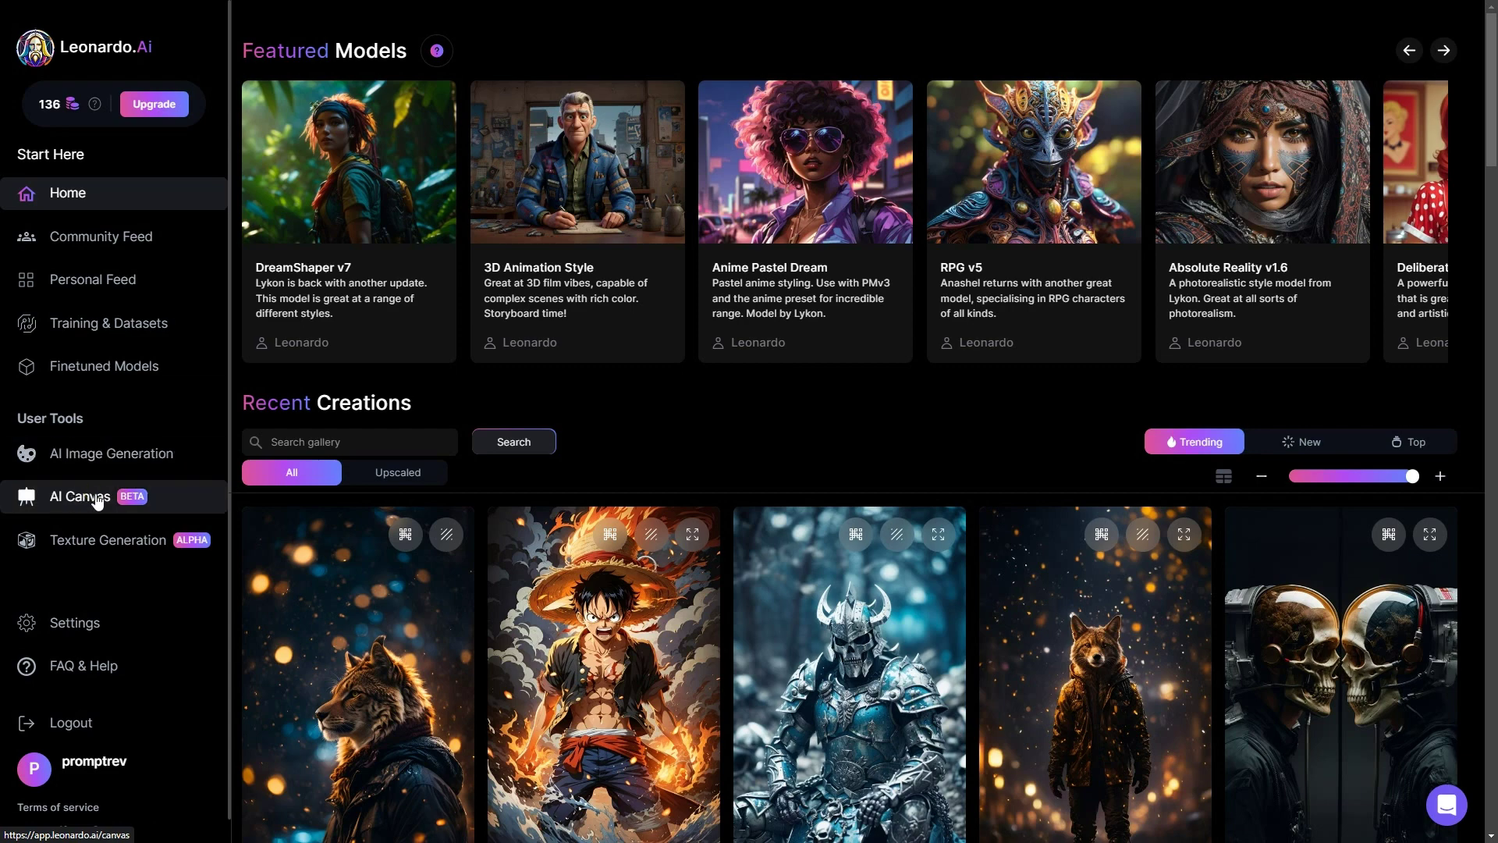
{"action": "left_click", "coordinate": [96, 498]}
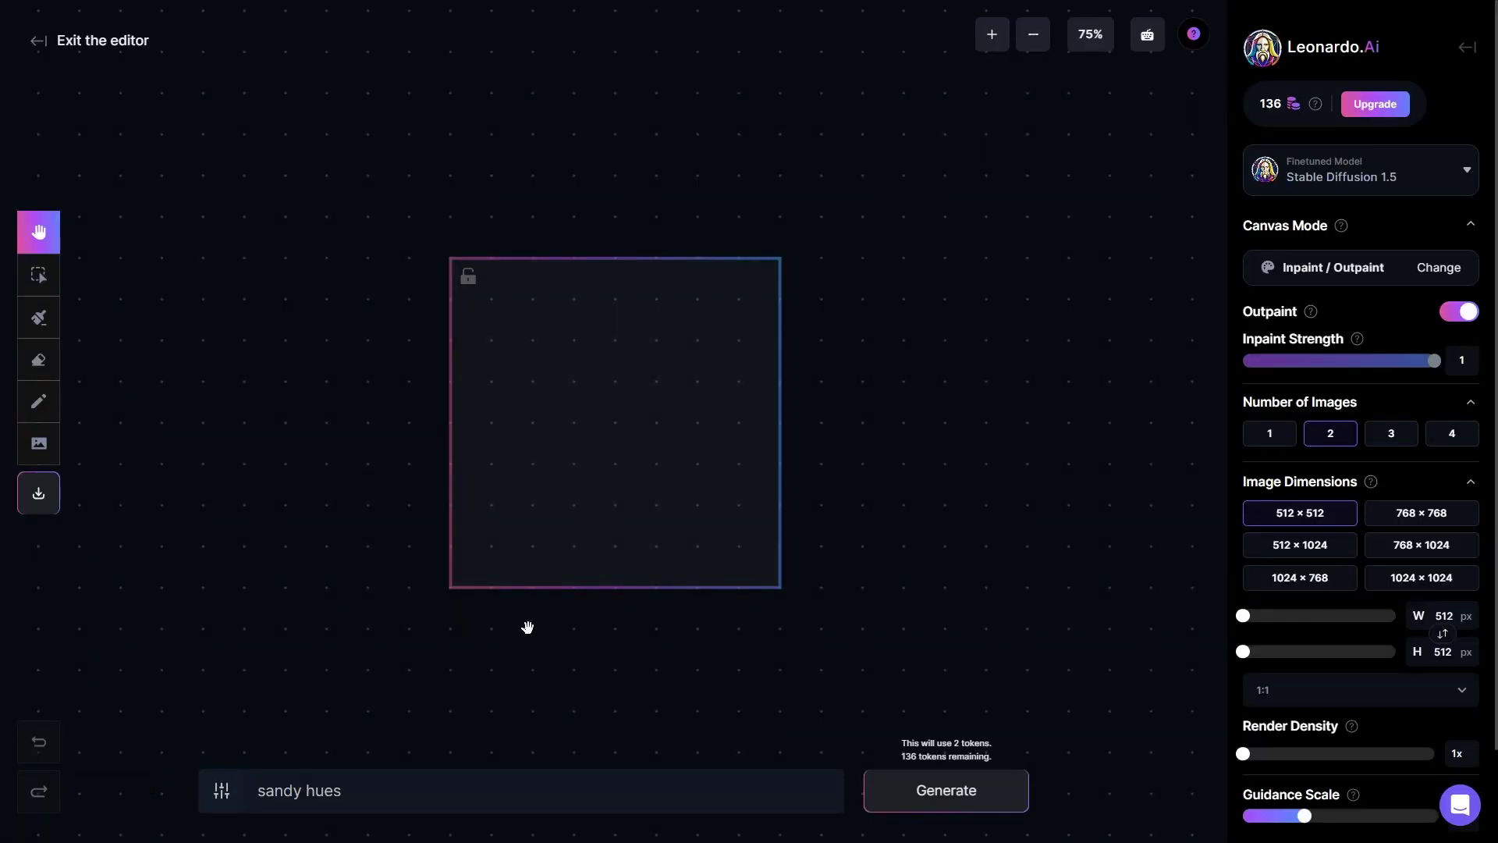
- Add the desert image, frame its left edge, and generate four outpaints from 'a camel'
{"action": "left_click", "coordinate": [39, 443]}
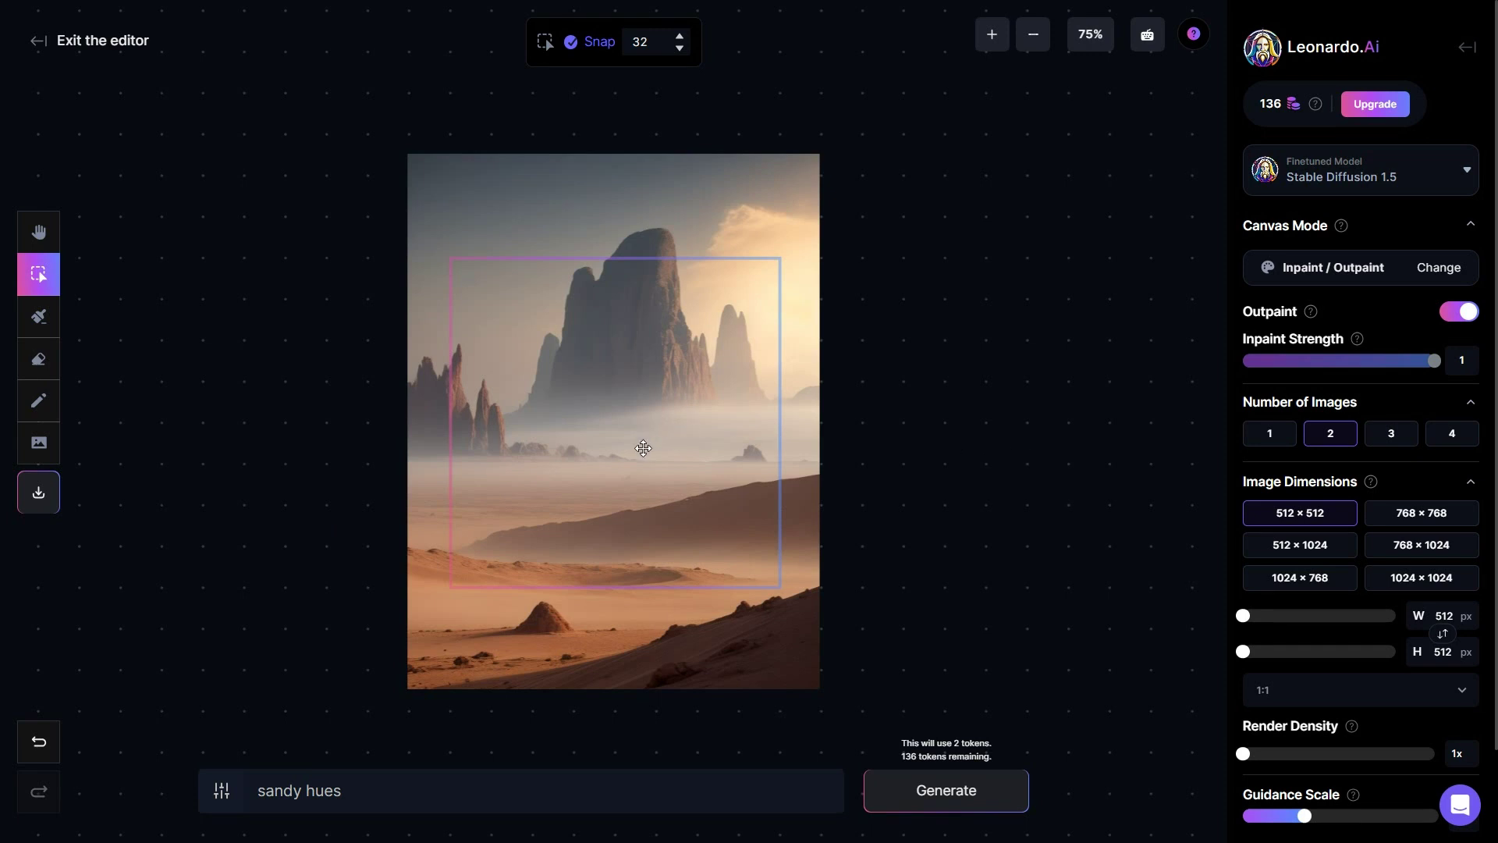
{"action": "left_click_drag", "start_coordinate": [558, 476], "coordinate": [433, 559]}
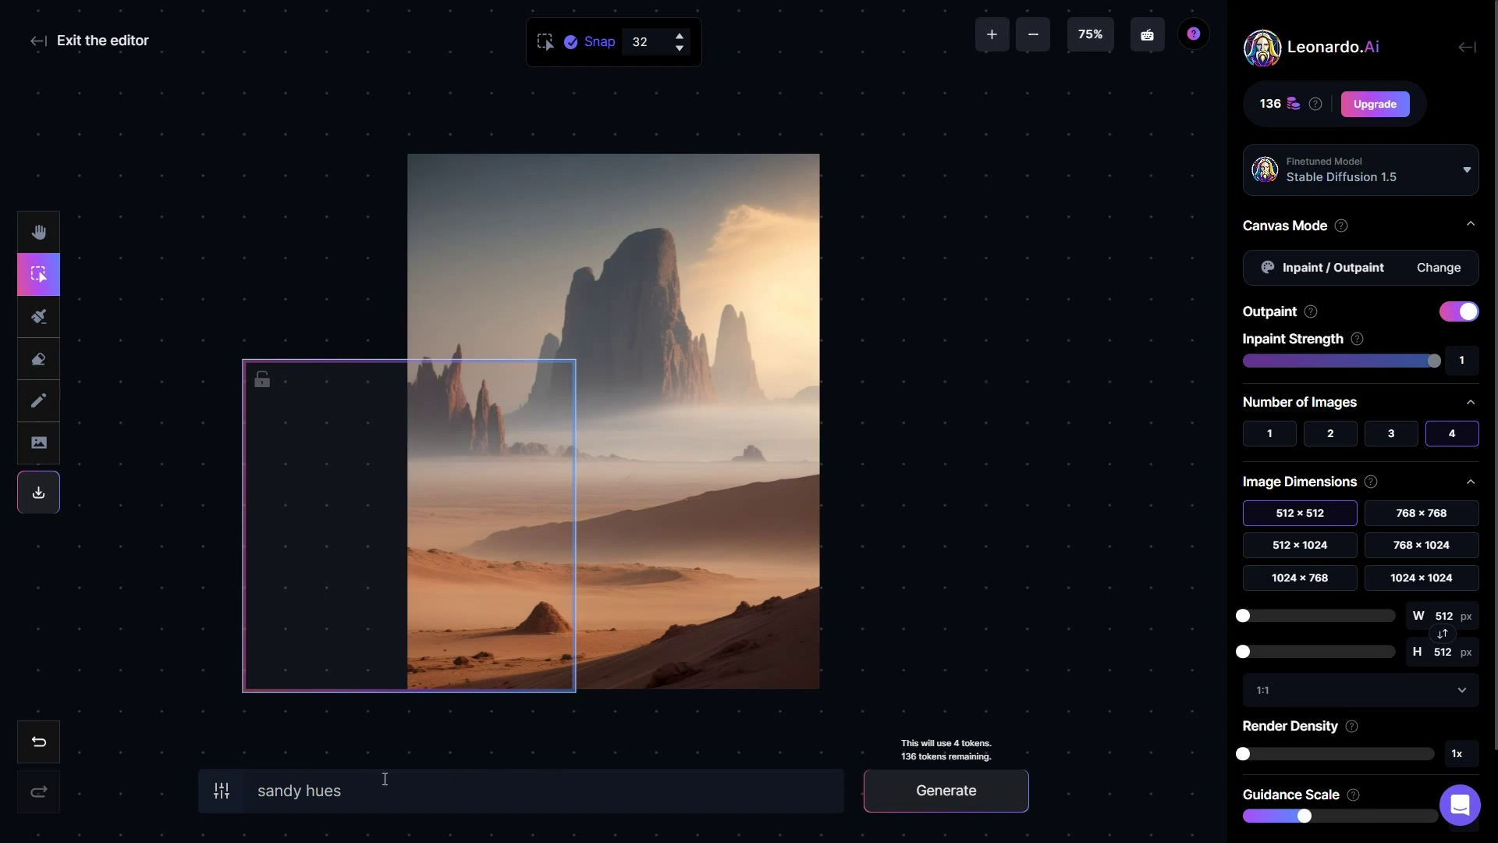
{"action": "left_click_drag", "start_coordinate": [362, 790], "coordinate": [247, 792]}
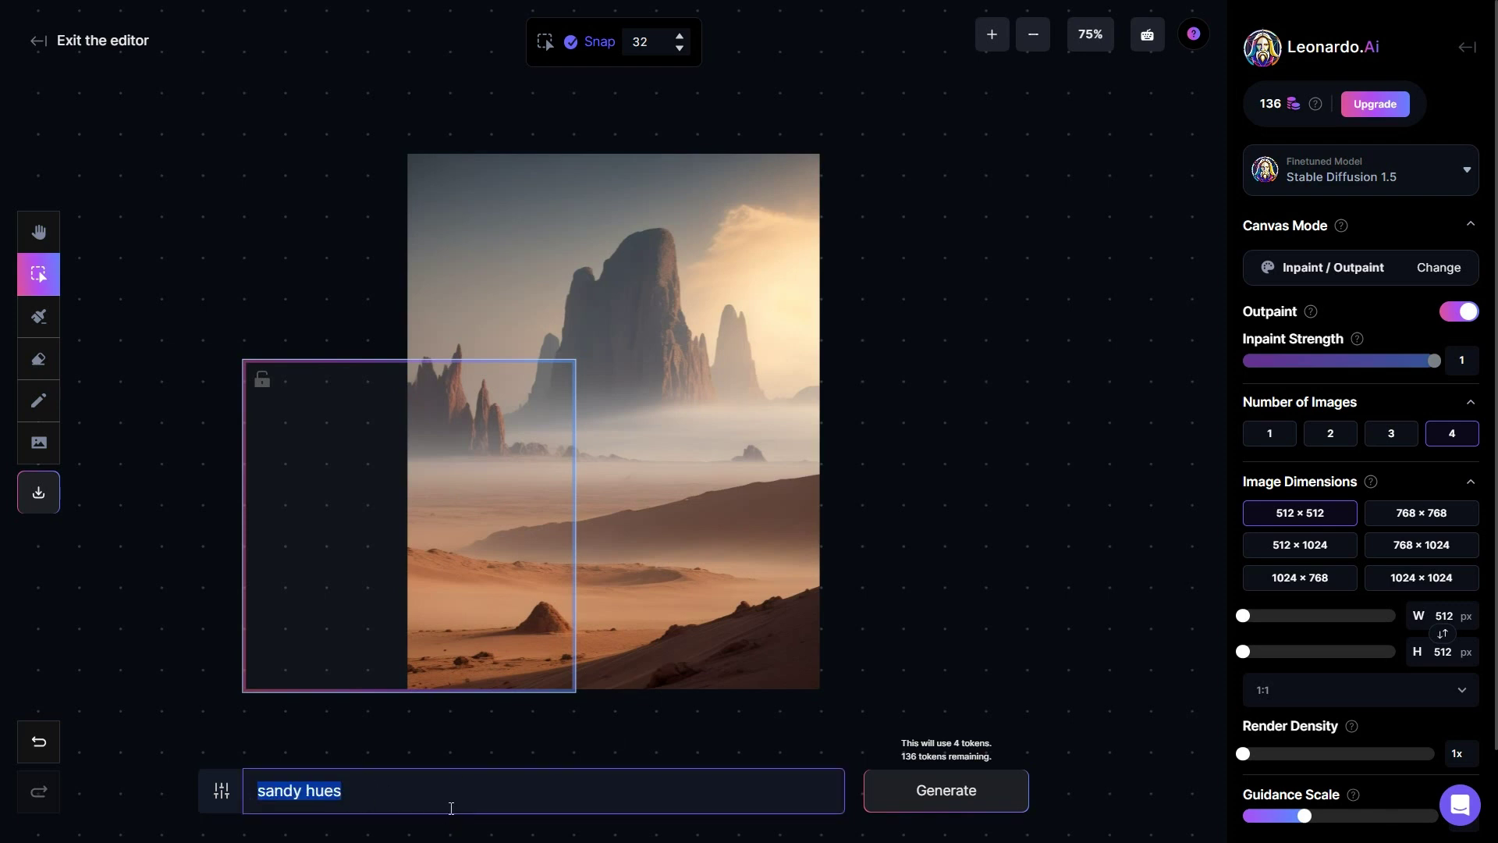
{"action": "type", "text": "a camel"}
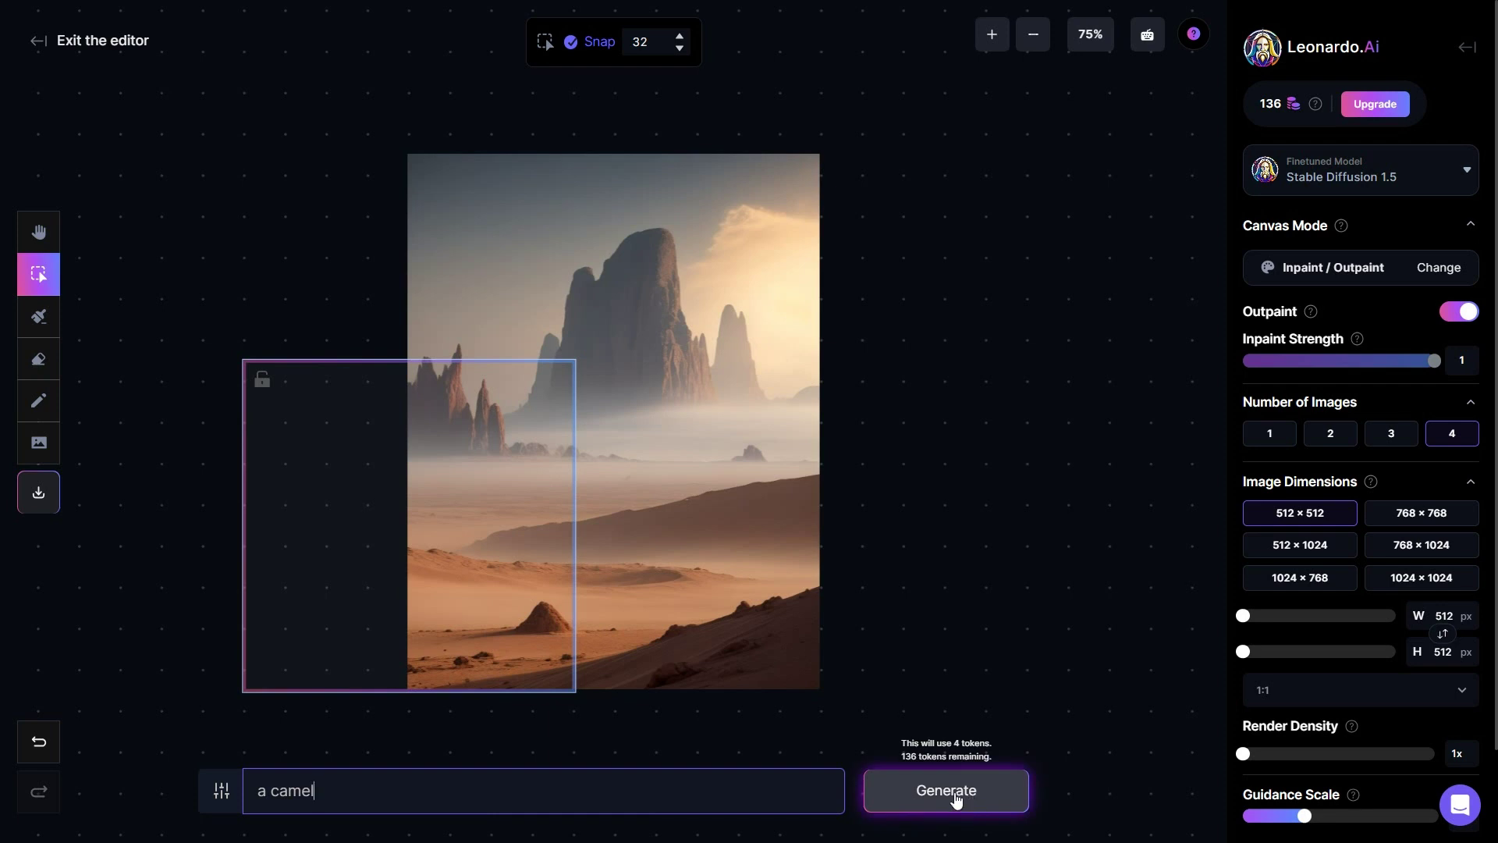
{"action": "left_click", "coordinate": [956, 799]}
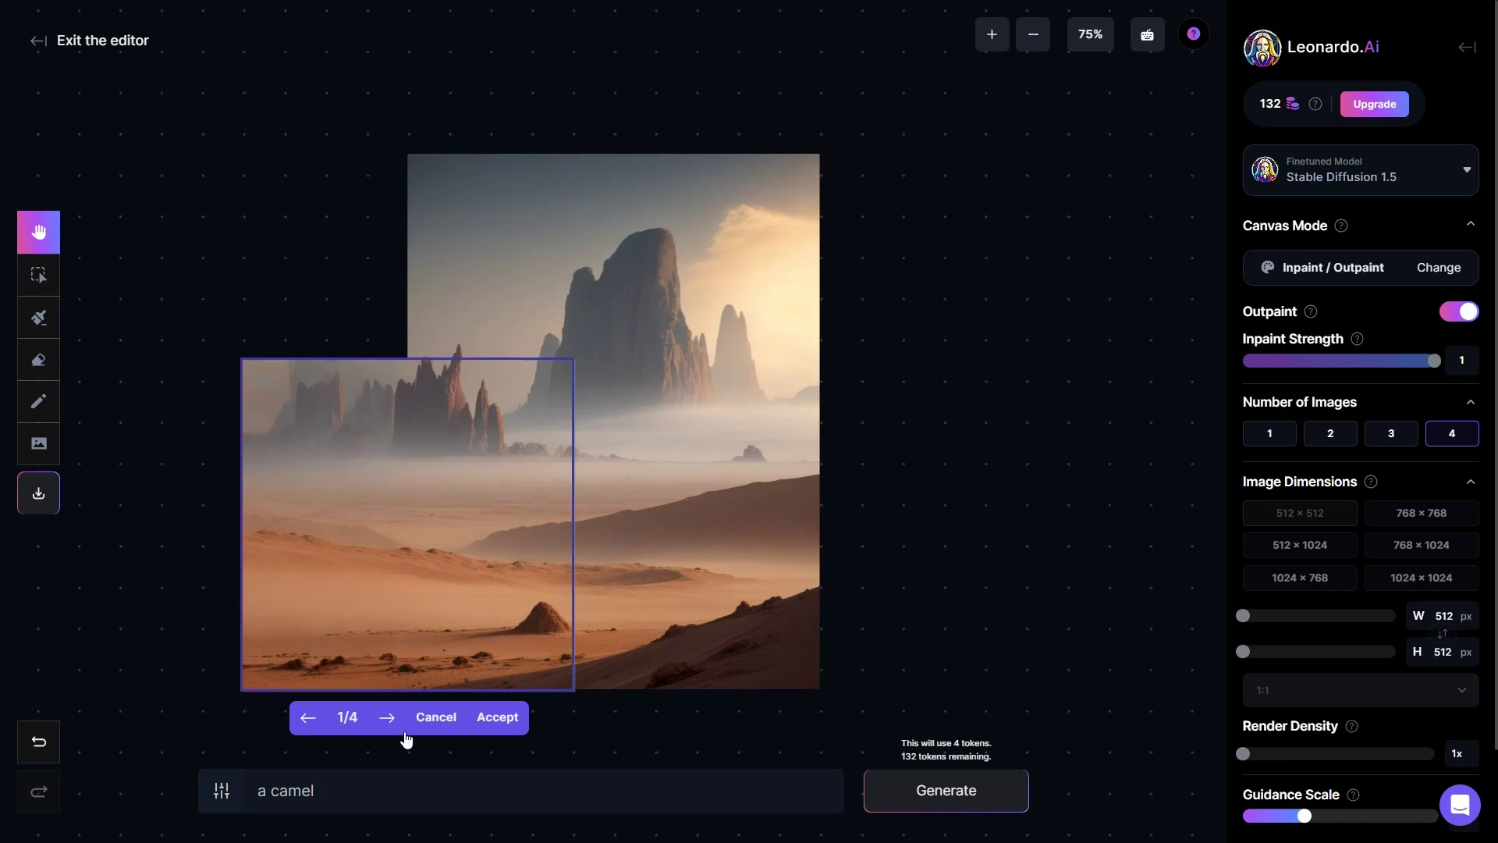
- Browse the generated results and accept the camel with rider on the left
{"action": "left_click", "coordinate": [389, 720]}
{"action": "left_click", "coordinate": [390, 719]}
{"action": "left_click", "coordinate": [308, 716]}
{"action": "left_click", "coordinate": [308, 717]}
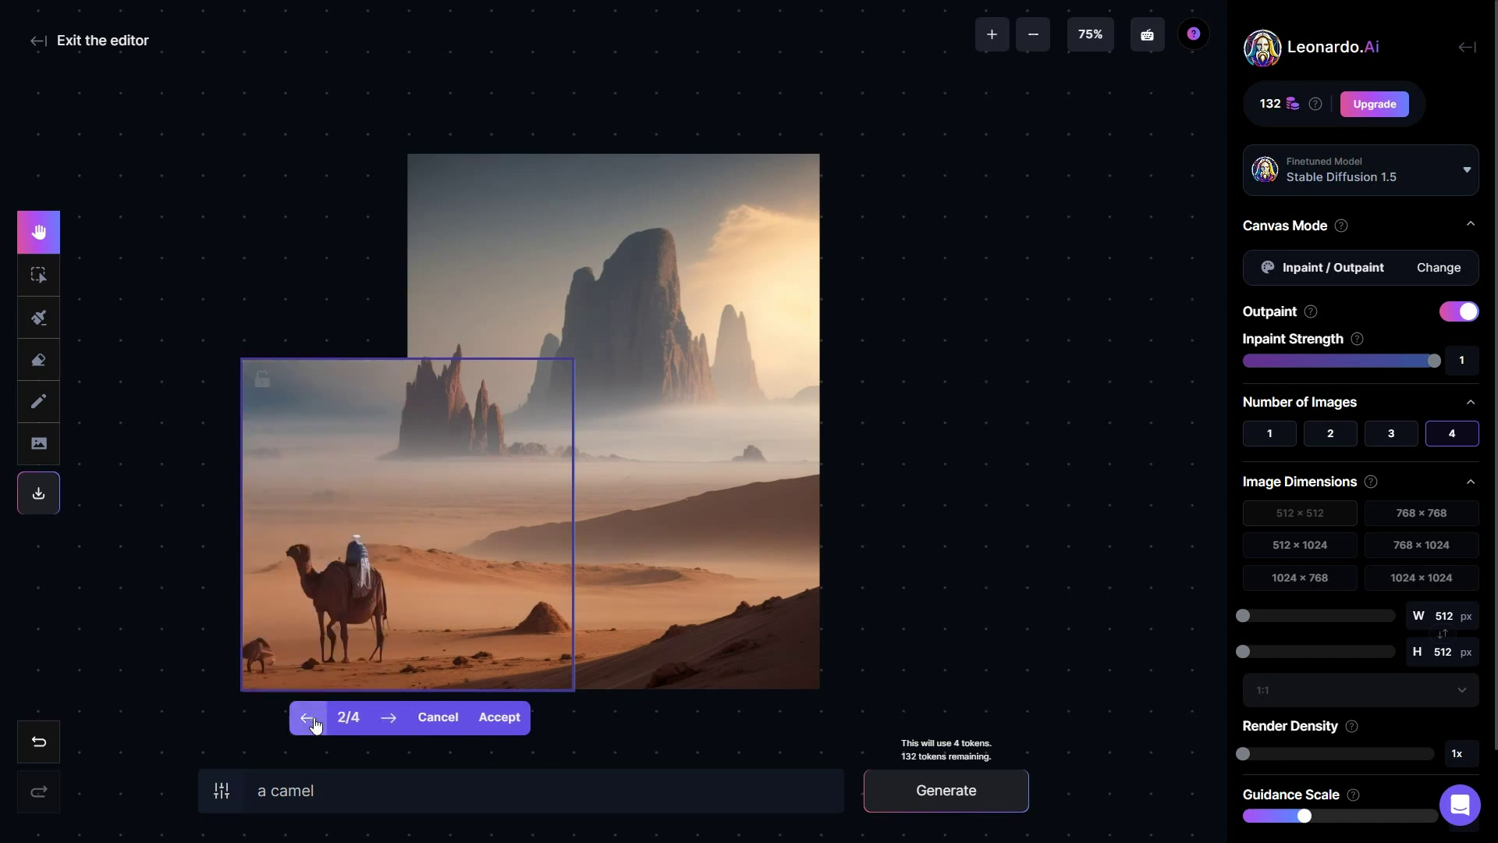
{"action": "left_click", "coordinate": [499, 716]}
- Outpaint the upper-right area with the prompt 'a ship' and accept the sailing ship result
{"action": "left_click_drag", "start_coordinate": [645, 501], "coordinate": [873, 418]}
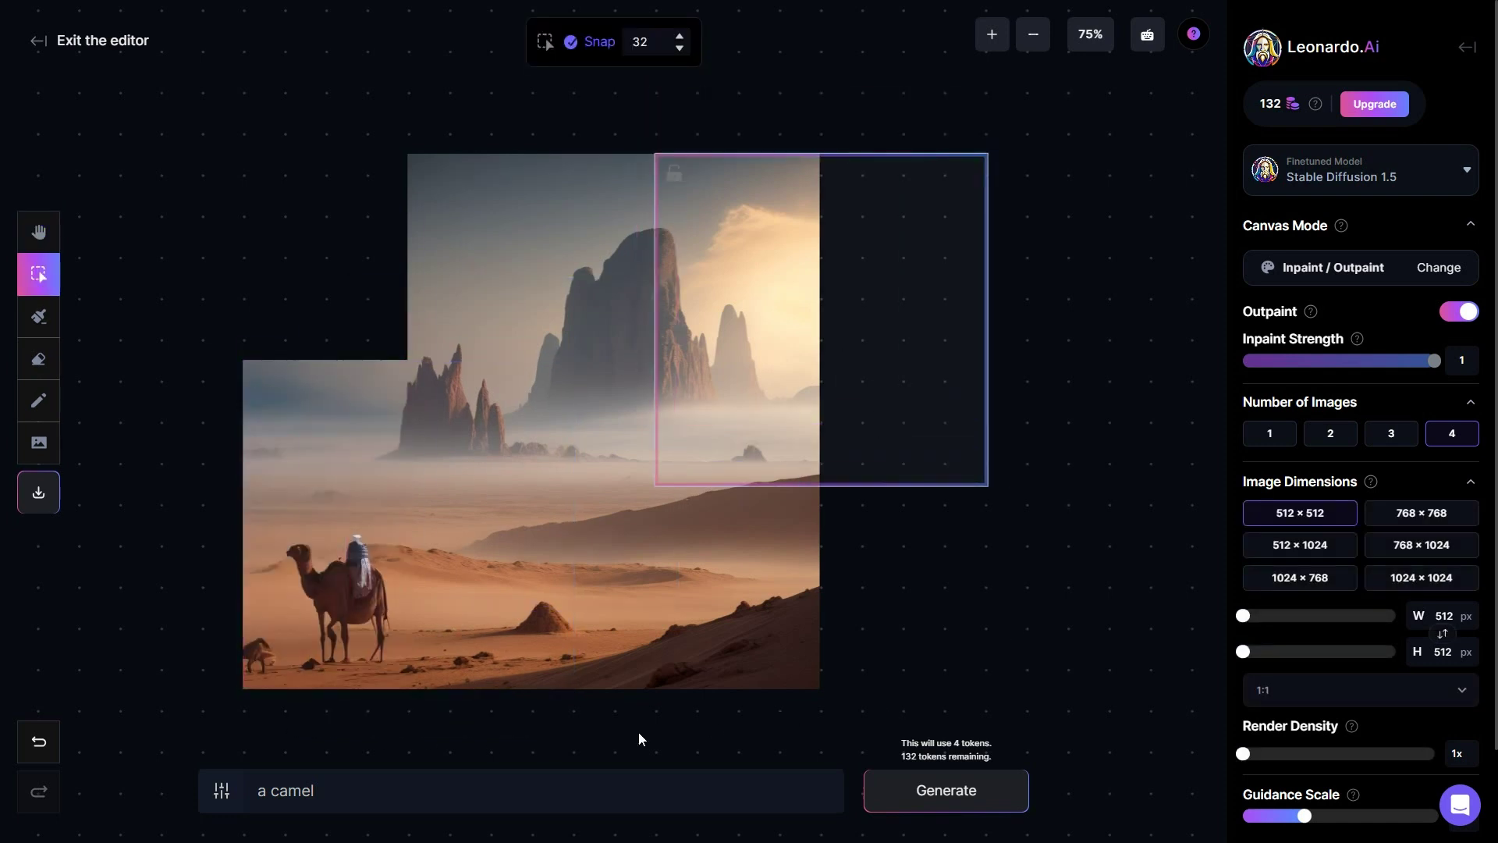
{"action": "double_click", "coordinate": [275, 796]}
{"action": "type", "text": "ship"}
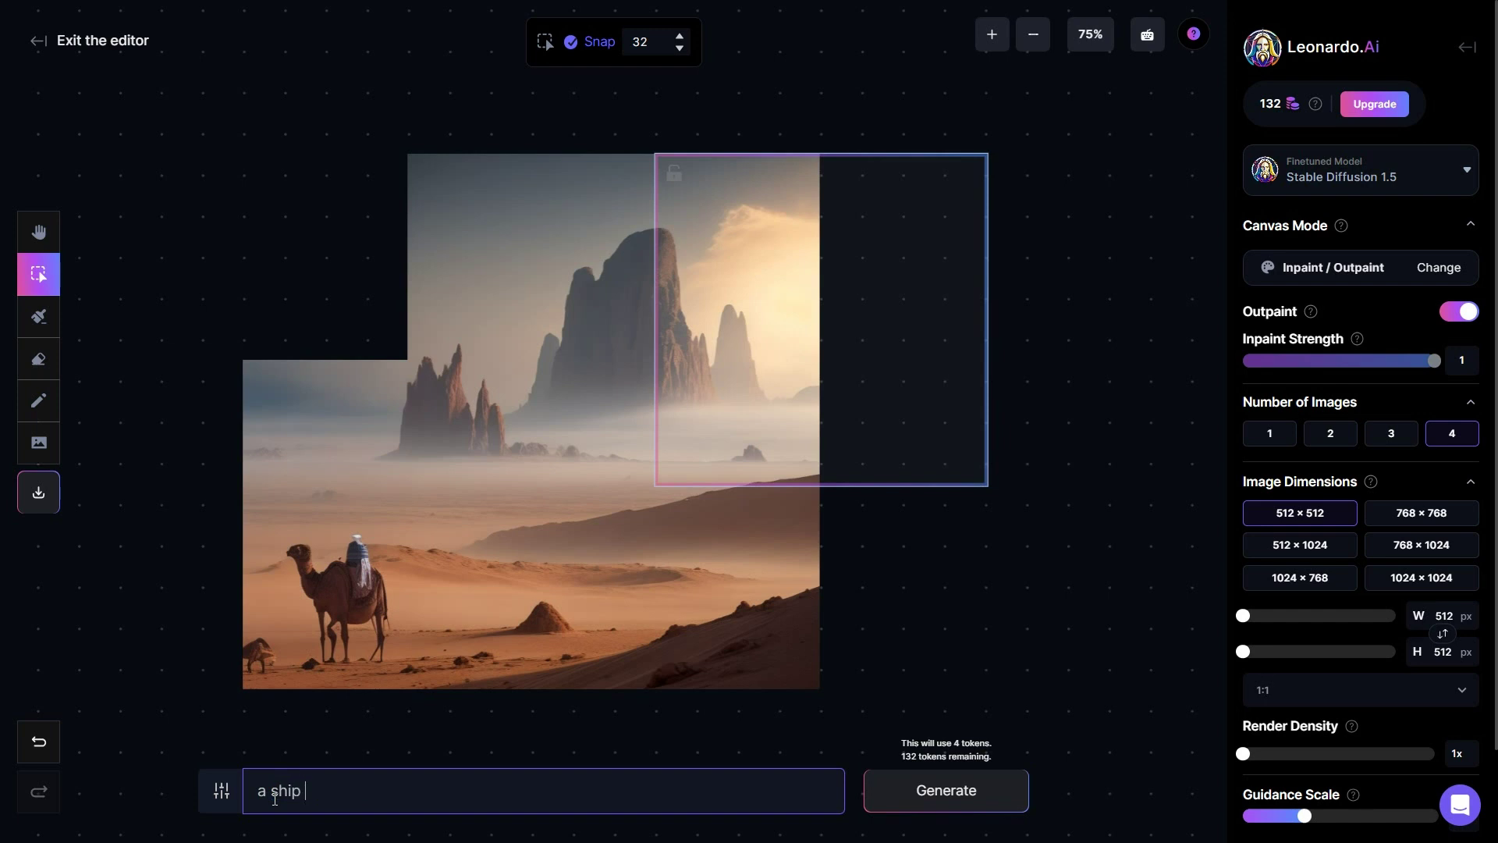
{"action": "left_click", "coordinate": [945, 802]}
{"action": "left_click", "coordinate": [799, 511]}
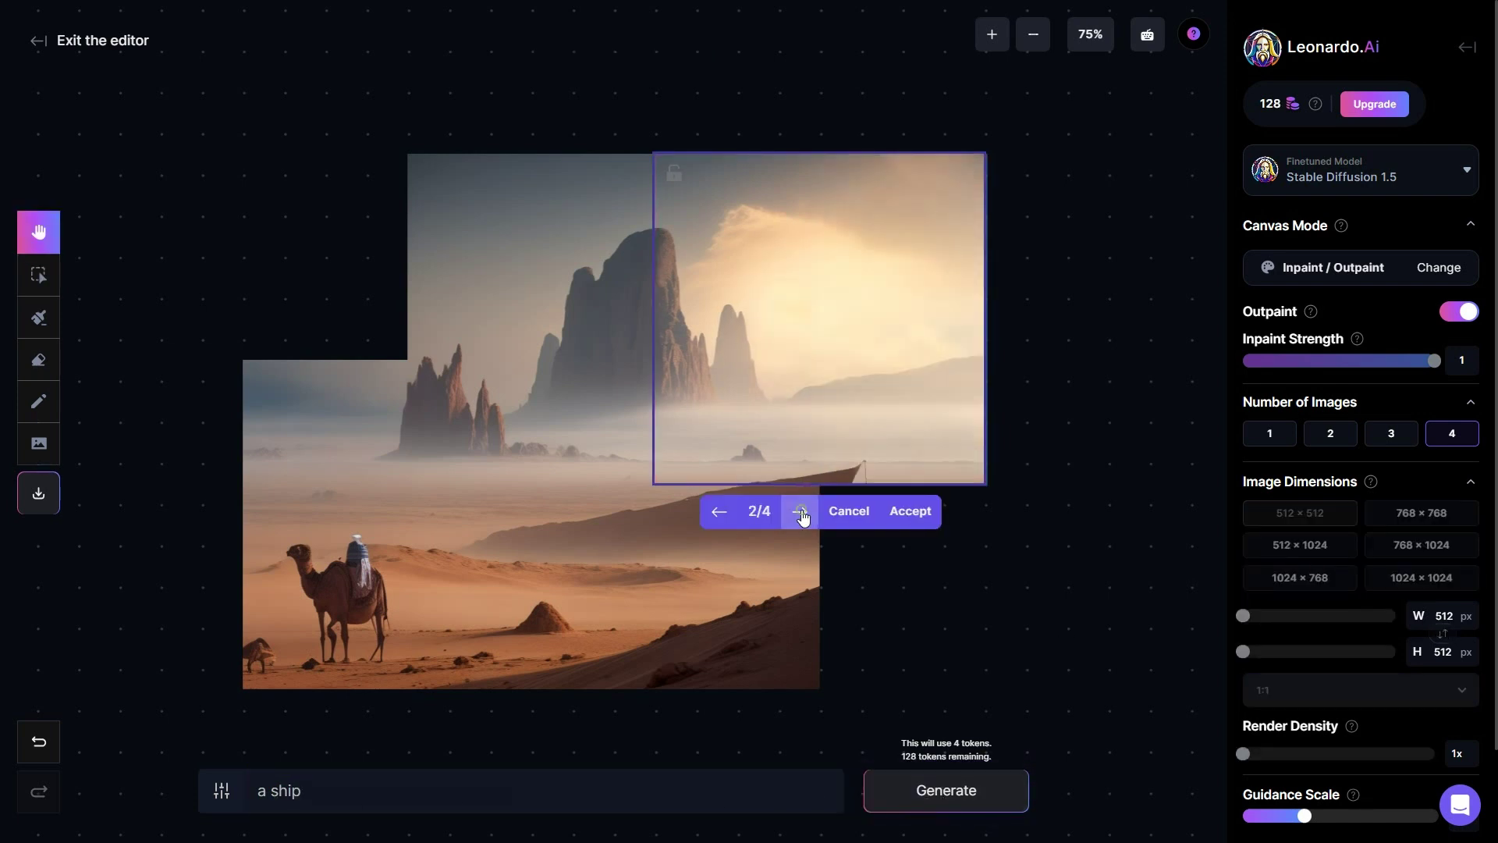
{"action": "left_click", "coordinate": [799, 511]}
{"action": "left_click", "coordinate": [799, 511]}
{"action": "left_click", "coordinate": [910, 517]}
- Move the outpaint frame to the lower-right corner with the prompt 'sandy hues', then to the top-left
{"action": "left_click_drag", "start_coordinate": [905, 516], "coordinate": [890, 723]}
{"action": "triple_click", "coordinate": [667, 790]}
{"action": "type", "text": "sandy hues"}
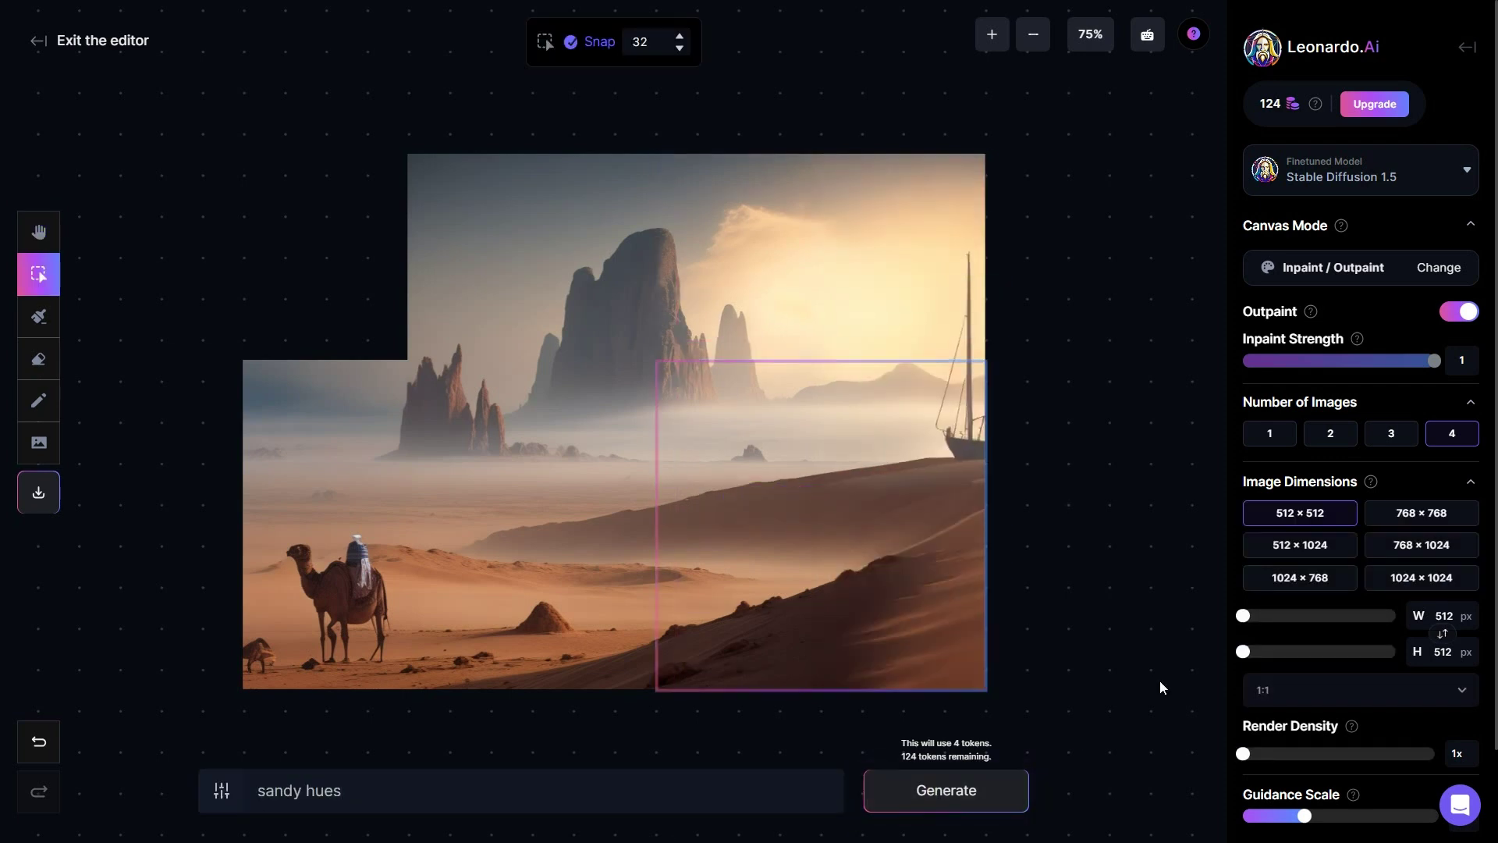
{"action": "left_click_drag", "start_coordinate": [768, 490], "coordinate": [358, 295]}
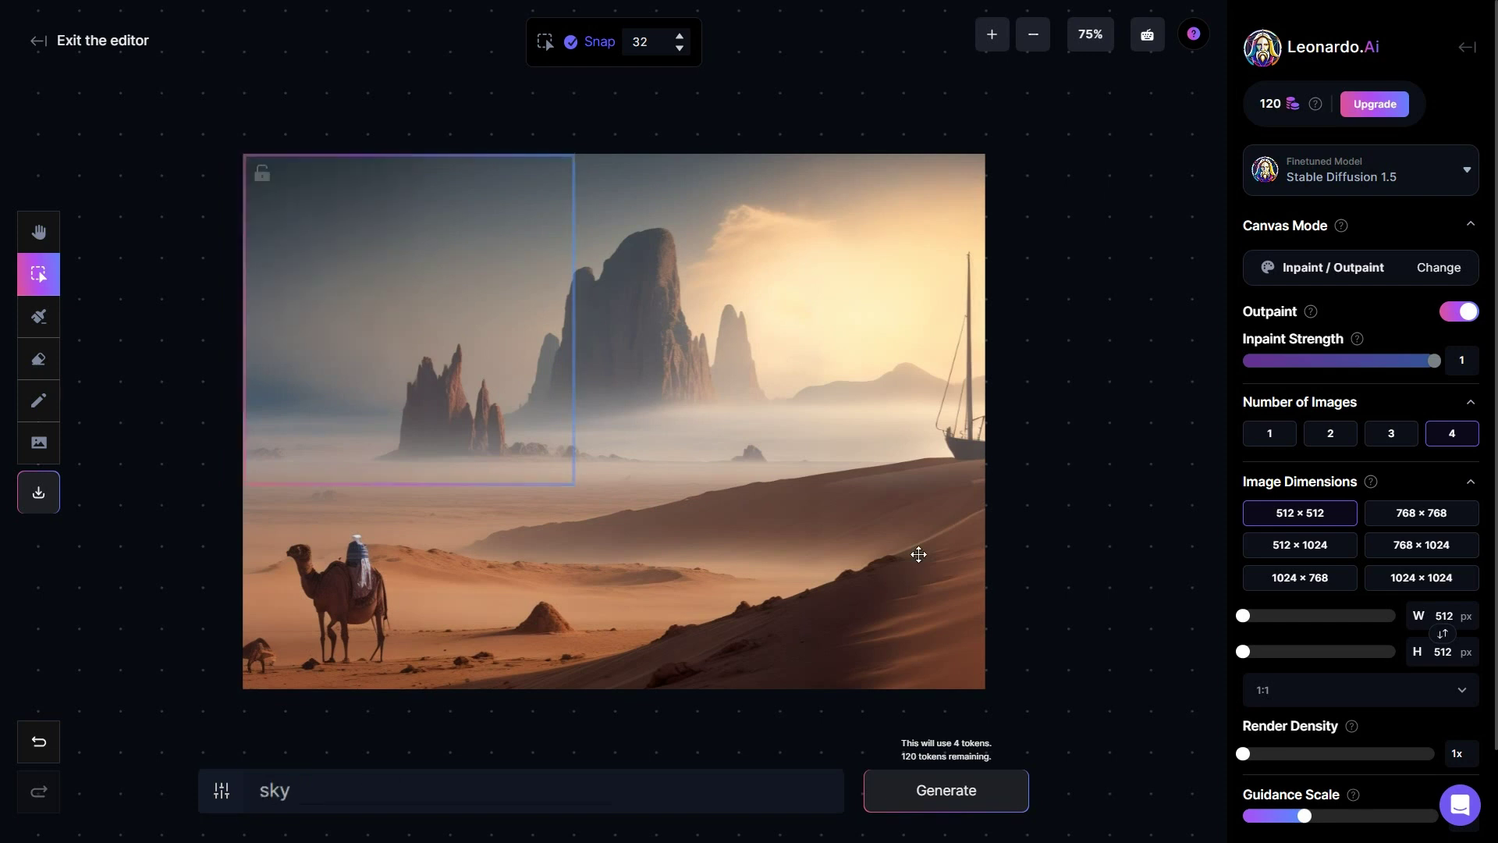